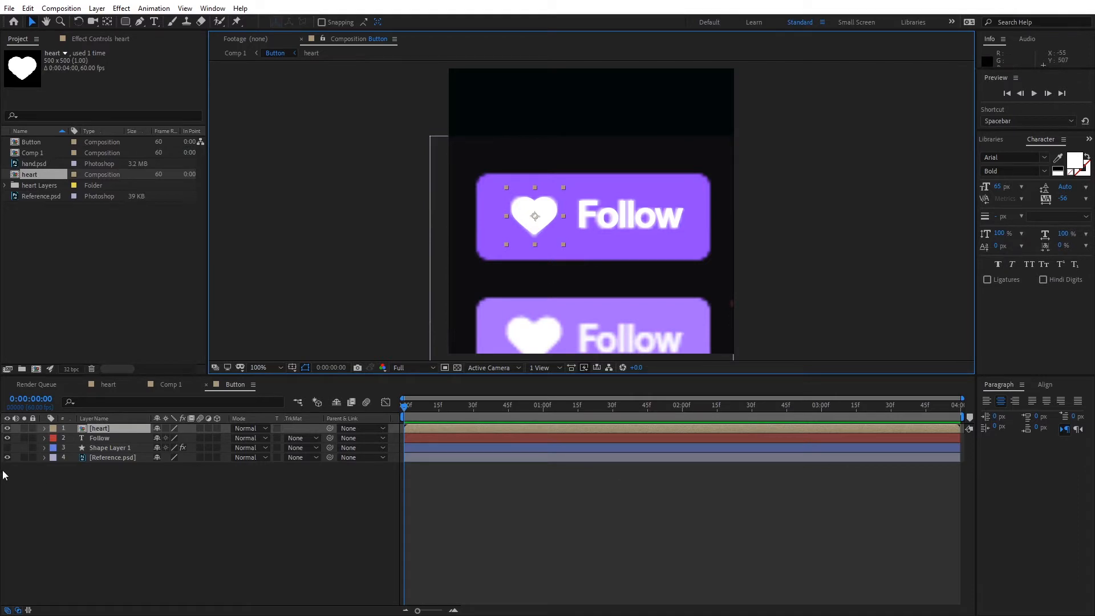
Show Shape Layer 1 in the Button composition, and set the HeartFilled layer's opacity to 0% inside the heart composition
{"action": "left_click", "coordinate": [9, 449]}
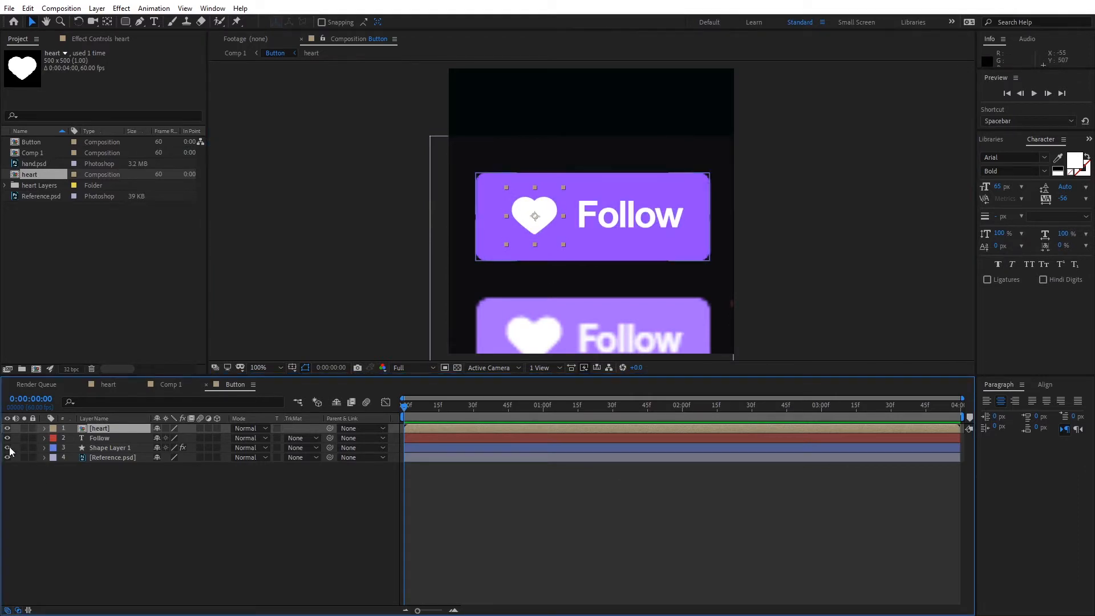
{"action": "double_click", "coordinate": [101, 429]}
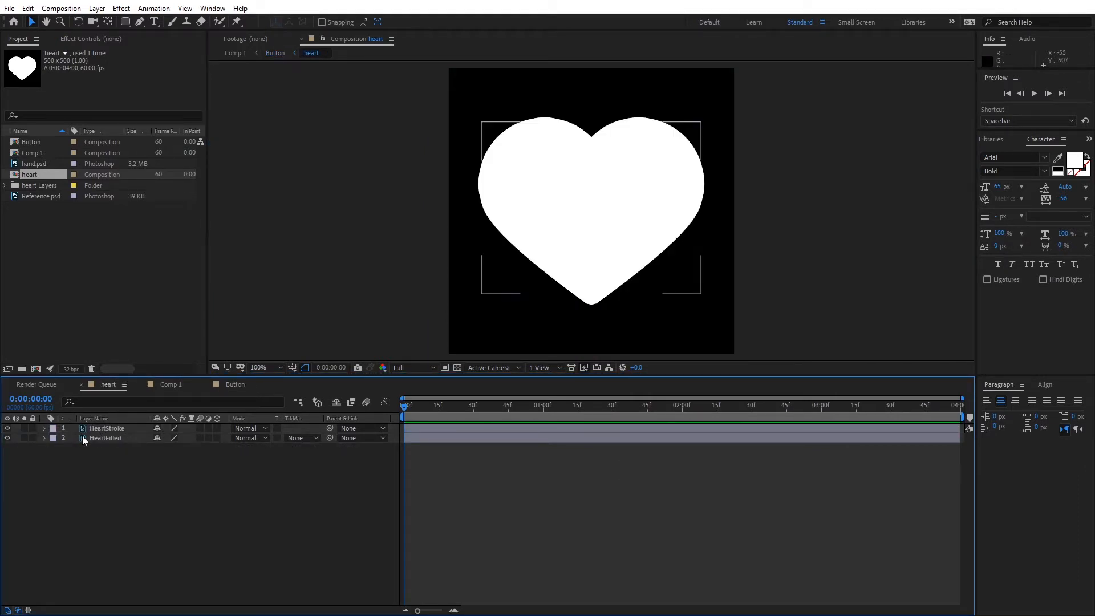
{"action": "left_click", "coordinate": [44, 439]}
{"action": "left_click", "coordinate": [53, 457]}
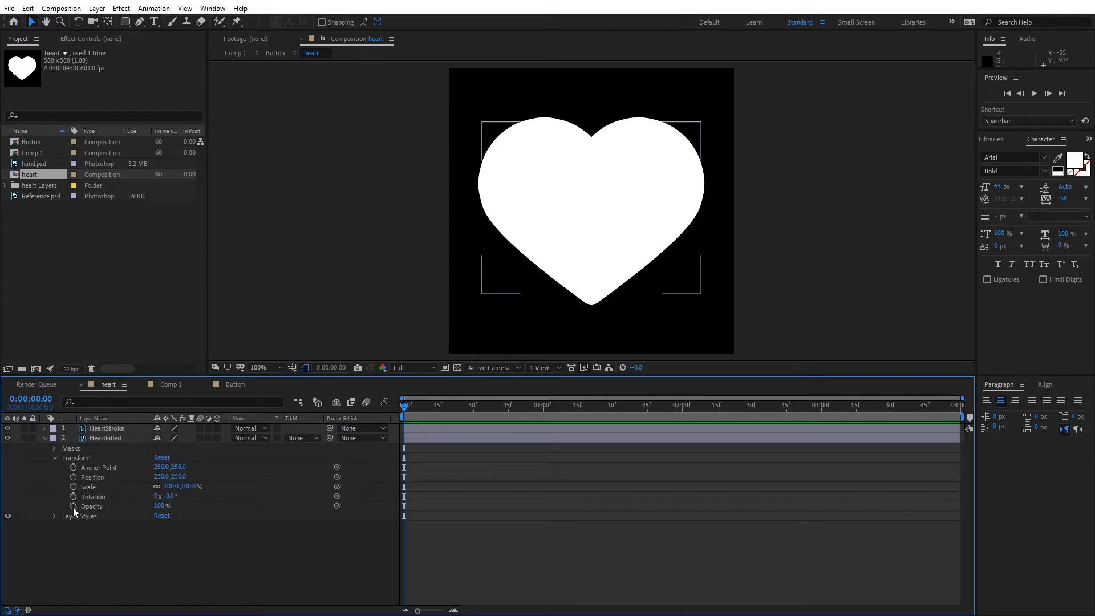
{"action": "left_click", "coordinate": [160, 507]}
{"action": "type", "text": "0"}
{"action": "key", "text": "Return"}
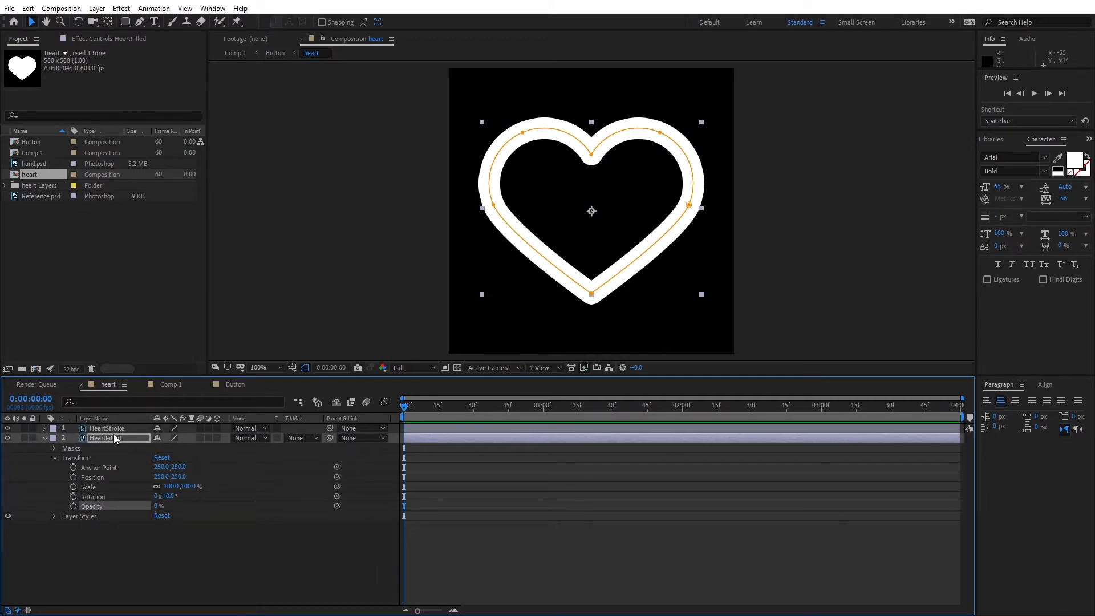
Hide the Reference.psd layer in the Button composition and check the background with the transparency grid
{"action": "left_click", "coordinate": [165, 388]}
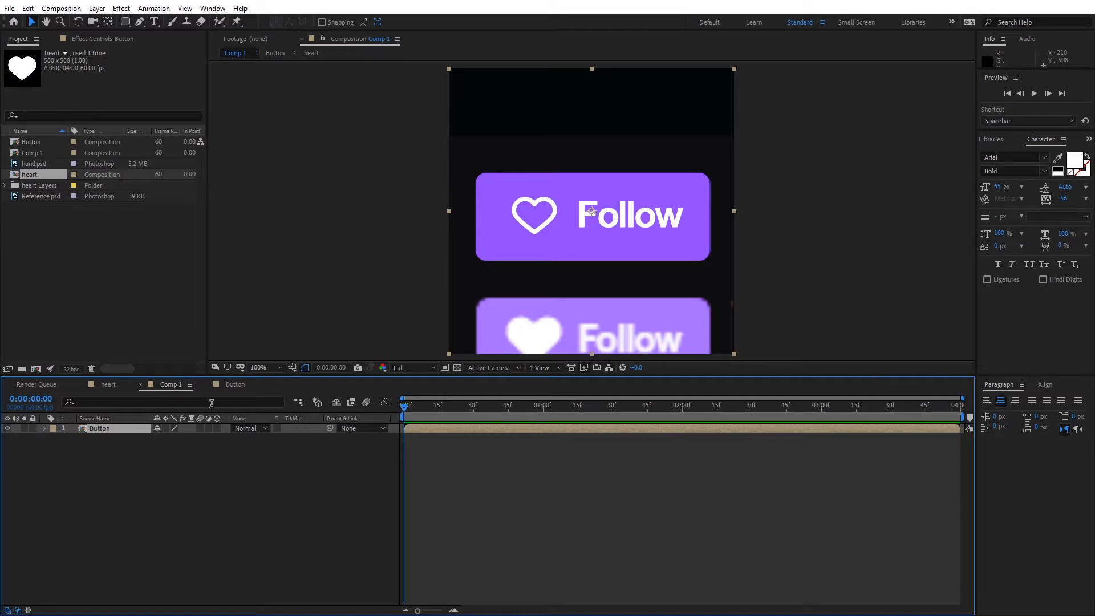
{"action": "left_click", "coordinate": [231, 385]}
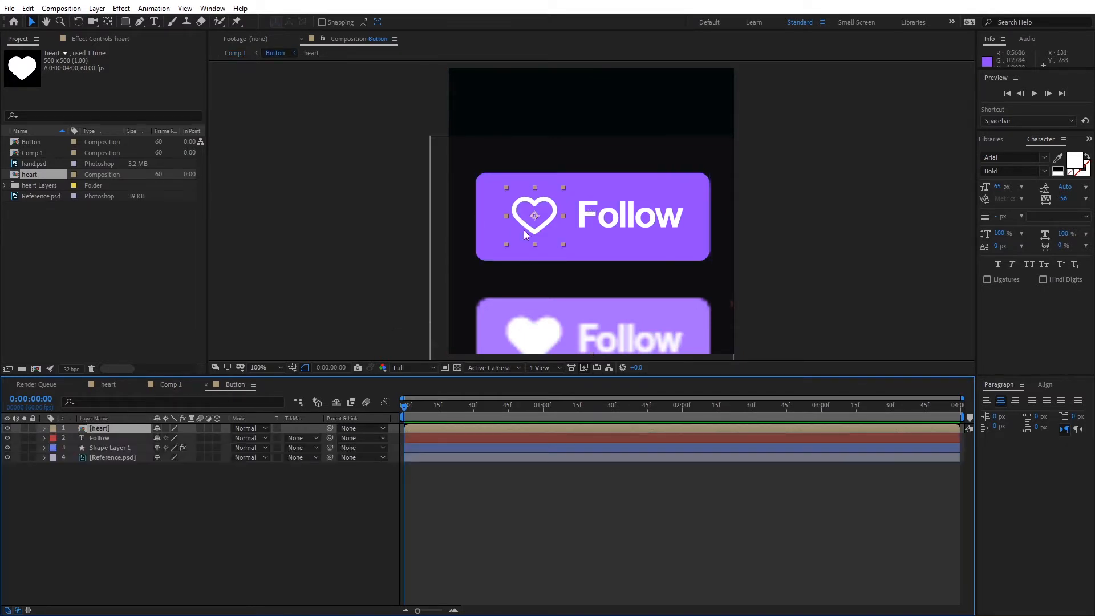
{"action": "left_click", "coordinate": [7, 457]}
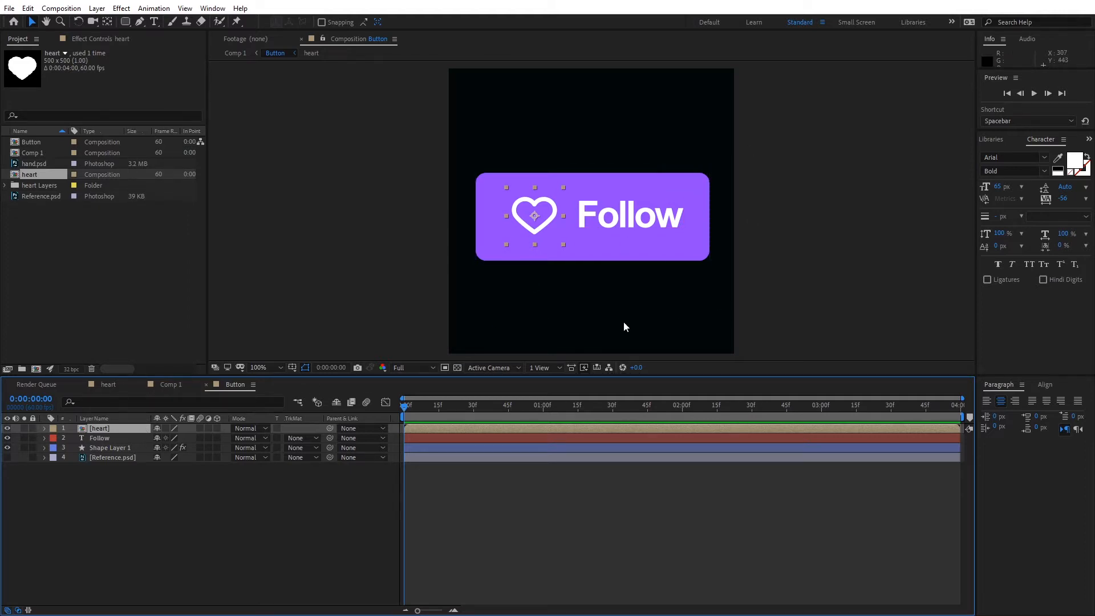
{"action": "left_click", "coordinate": [457, 368]}
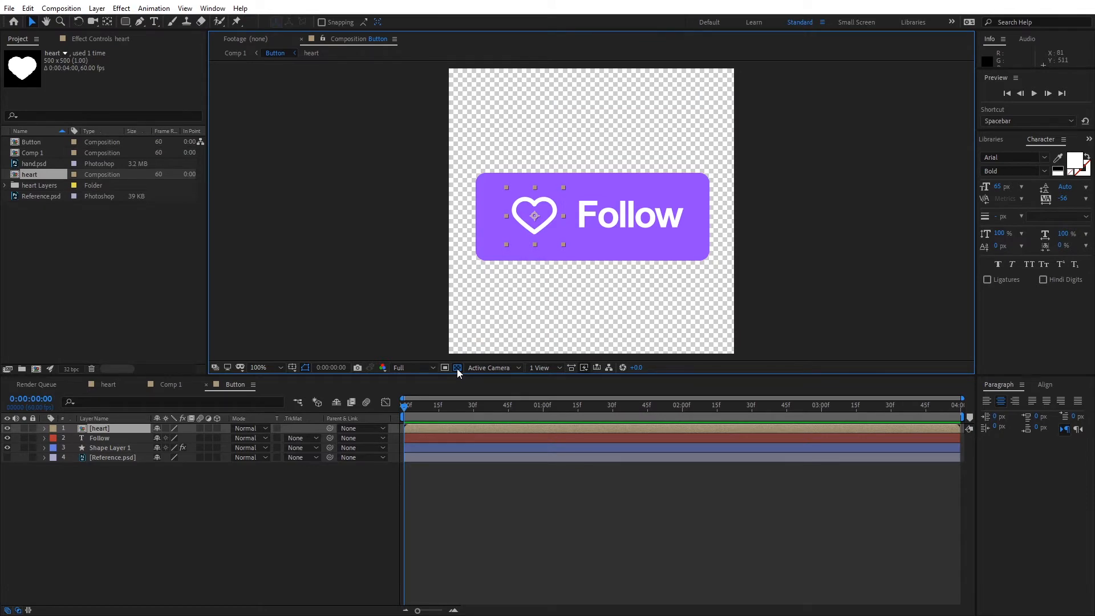
{"action": "left_click", "coordinate": [457, 368]}
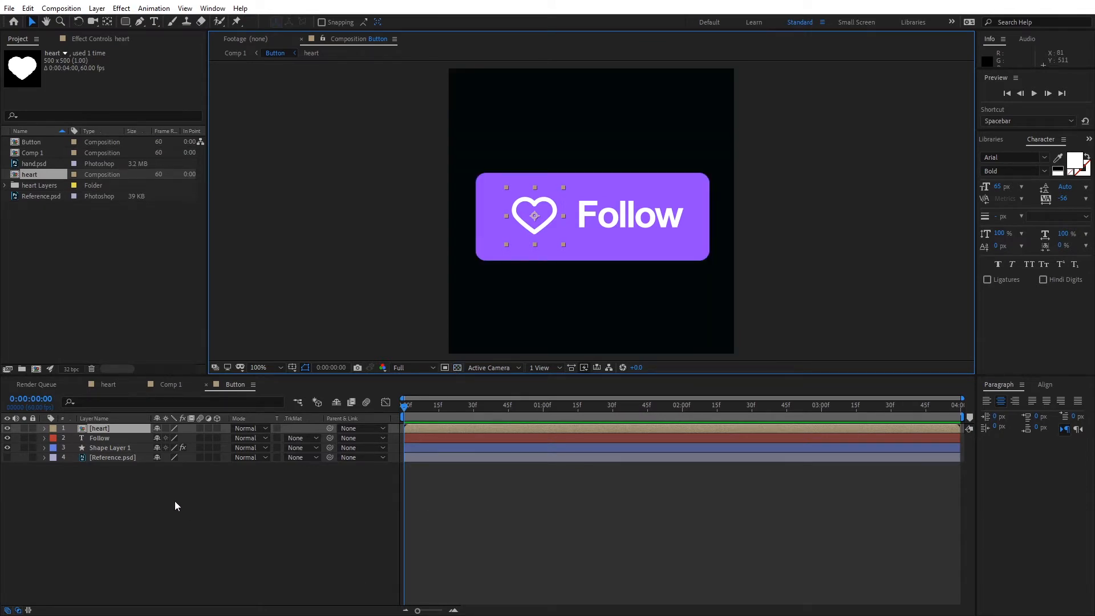
Add a shape layer in Comp 1 and draw a white rectangle covering the full canvas width from above the frame to the button's lower edge
{"action": "left_click", "coordinate": [159, 384]}
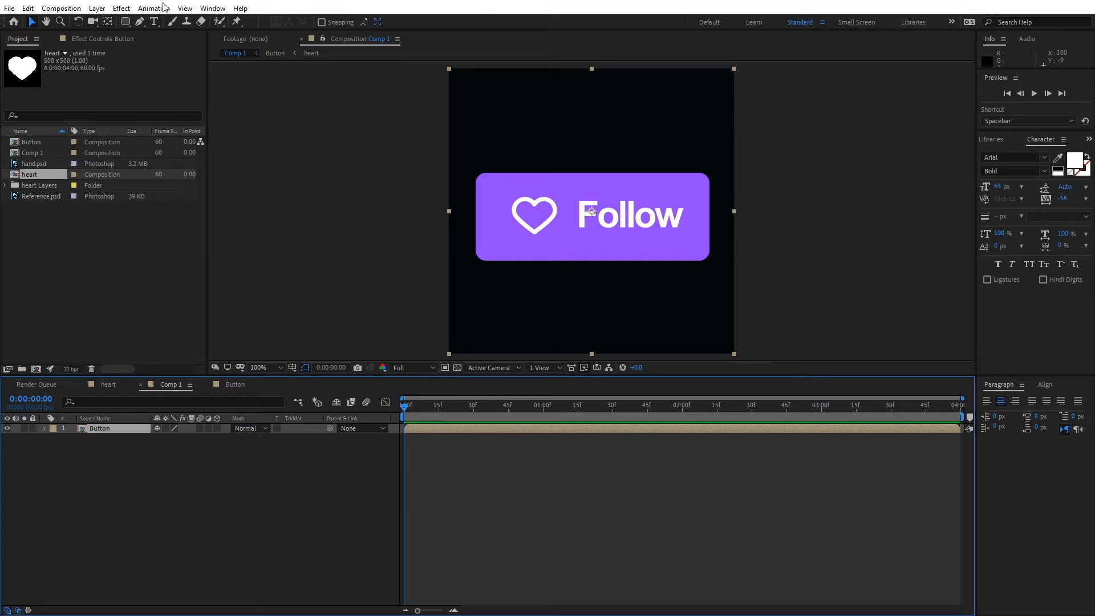
{"action": "left_click", "coordinate": [126, 22]}
{"action": "left_click", "coordinate": [104, 9]}
{"action": "mouse_move", "coordinate": [106, 23]}
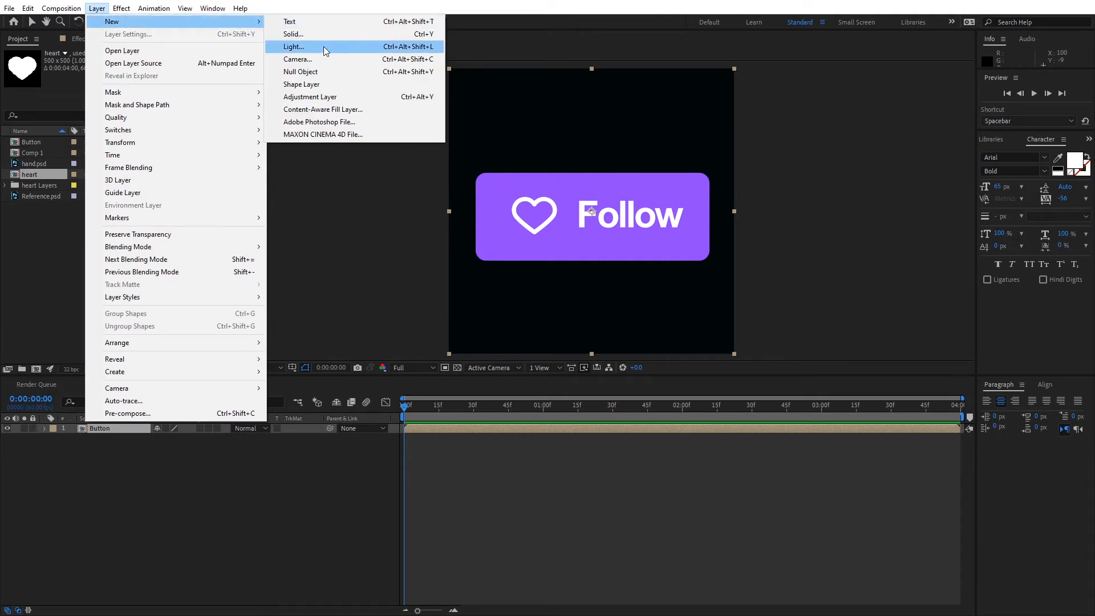
{"action": "left_click", "coordinate": [302, 85]}
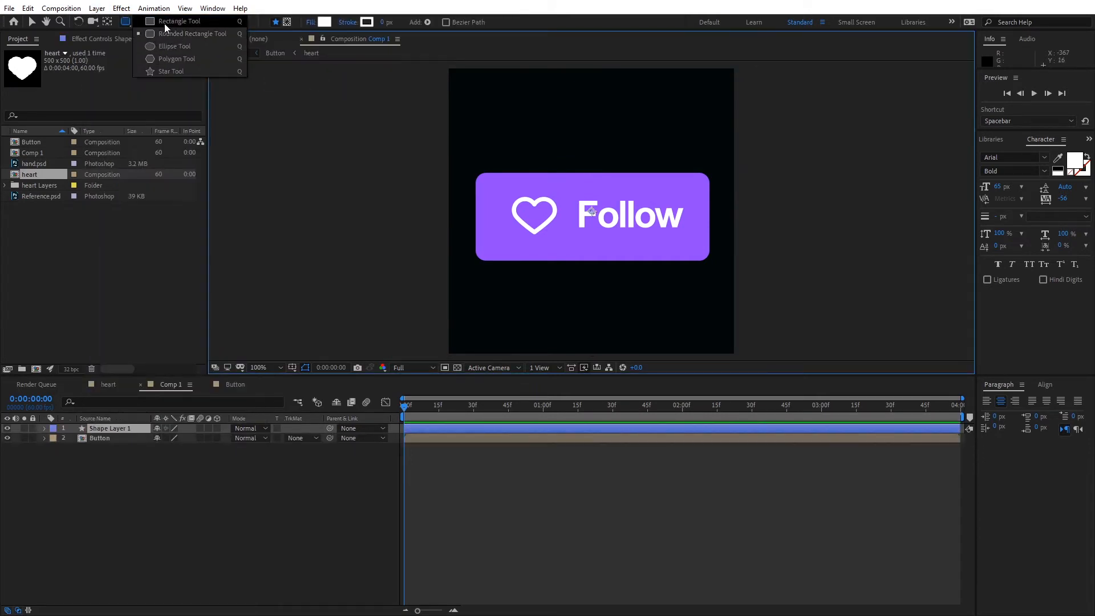
{"action": "left_click", "coordinate": [125, 23]}
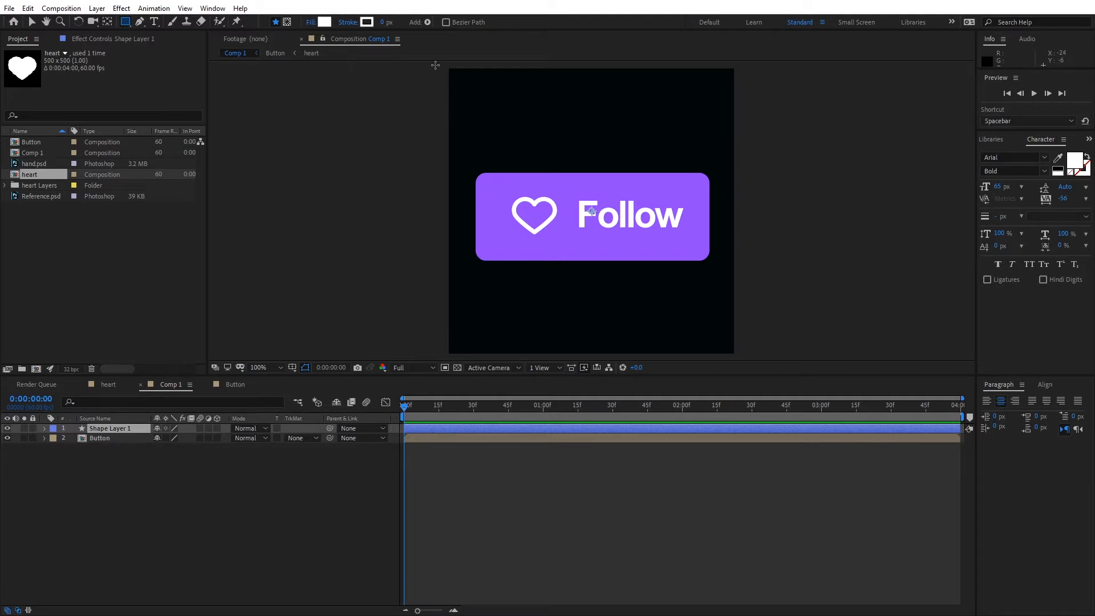
{"action": "left_click_drag", "start_coordinate": [424, 63], "coordinate": [827, 263]}
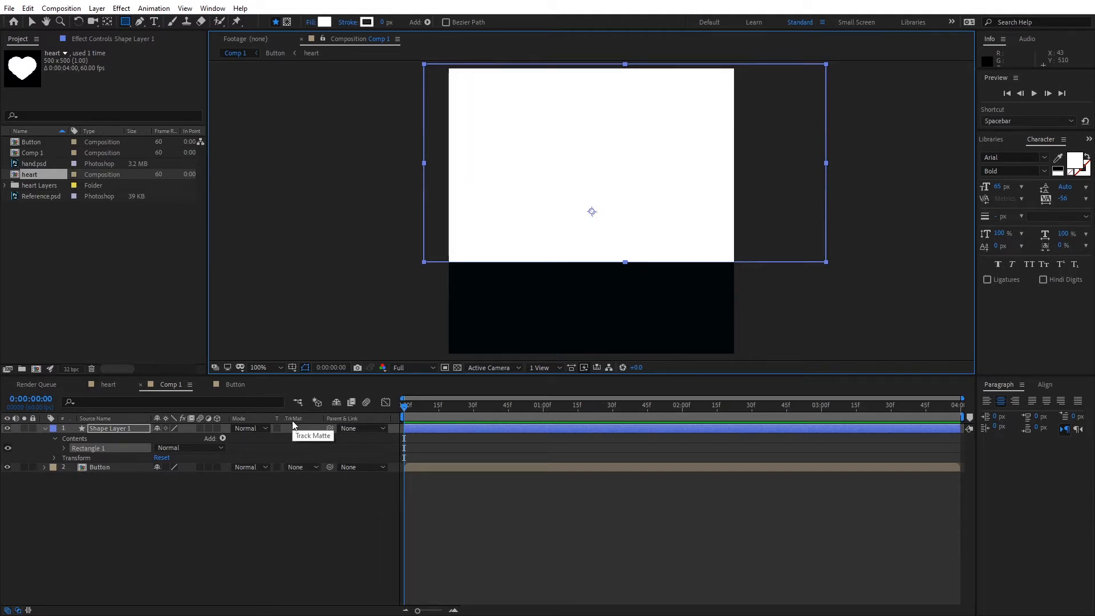
Set the Button layer's track matte to Alpha Matte "Shape Layer 1"
{"action": "left_click", "coordinate": [304, 467]}
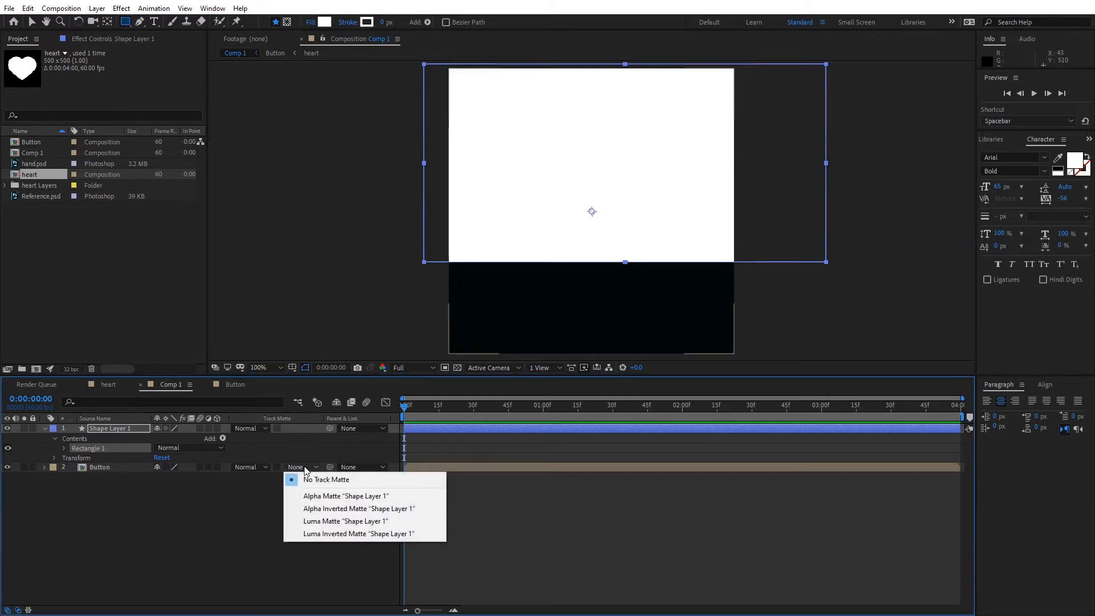
{"action": "left_click", "coordinate": [321, 497]}
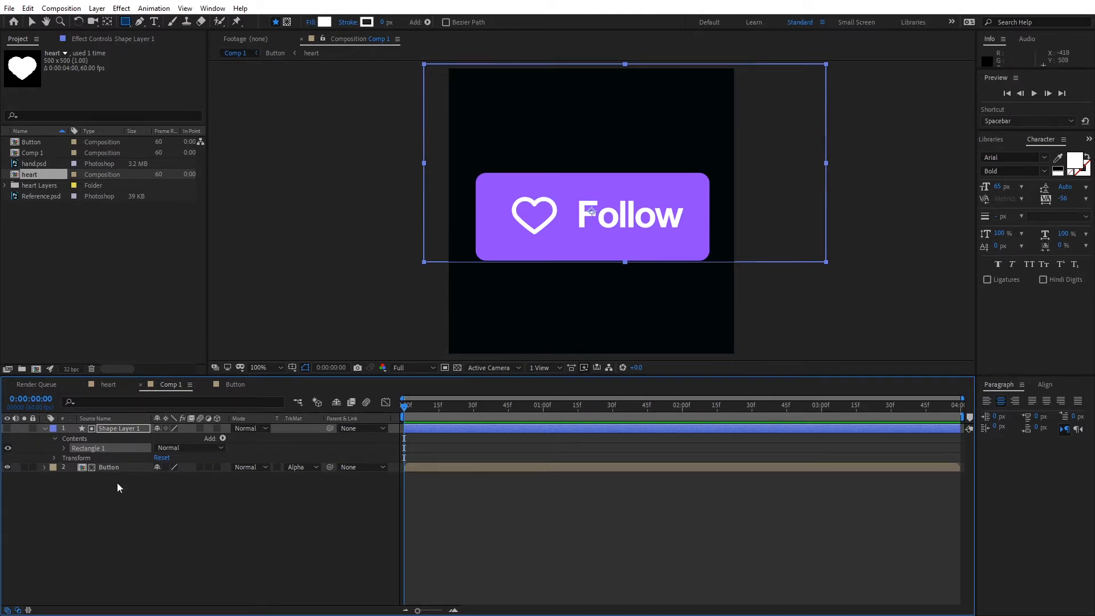
Test the matte by moving the Button layer slightly downward, and undo the move
{"action": "key", "text": "v"}
{"action": "left_click", "coordinate": [138, 465]}
{"action": "left_click_drag", "start_coordinate": [533, 240], "coordinate": [543, 272]}
{"action": "key", "text": "ctrl+z"}
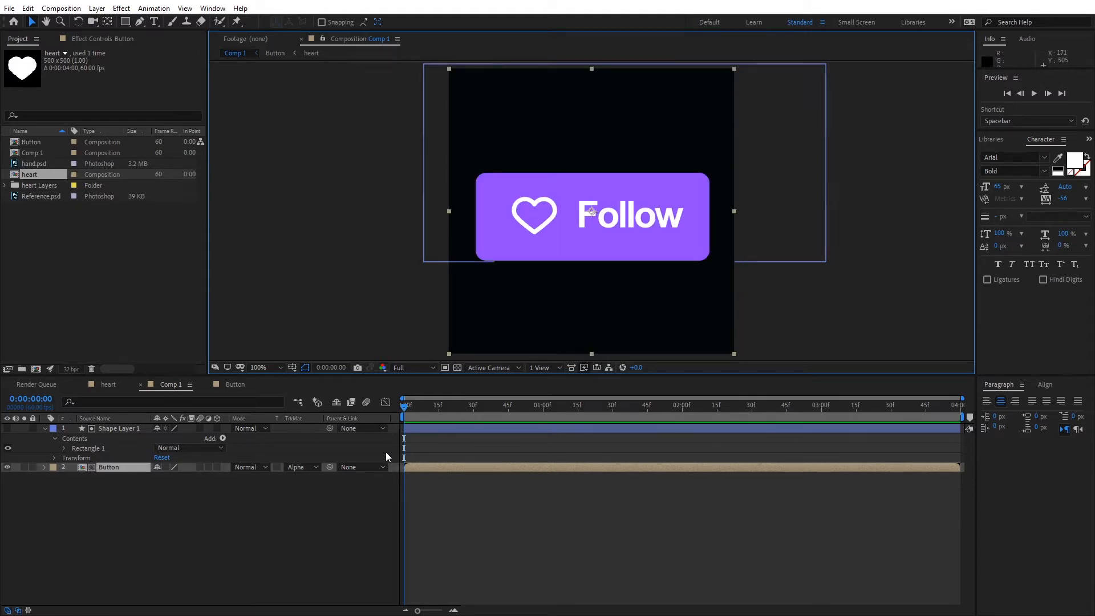
Hide the Modes columns in the timeline and show them again
{"action": "right_click", "coordinate": [392, 417]}
{"action": "mouse_move", "coordinate": [416, 453]}
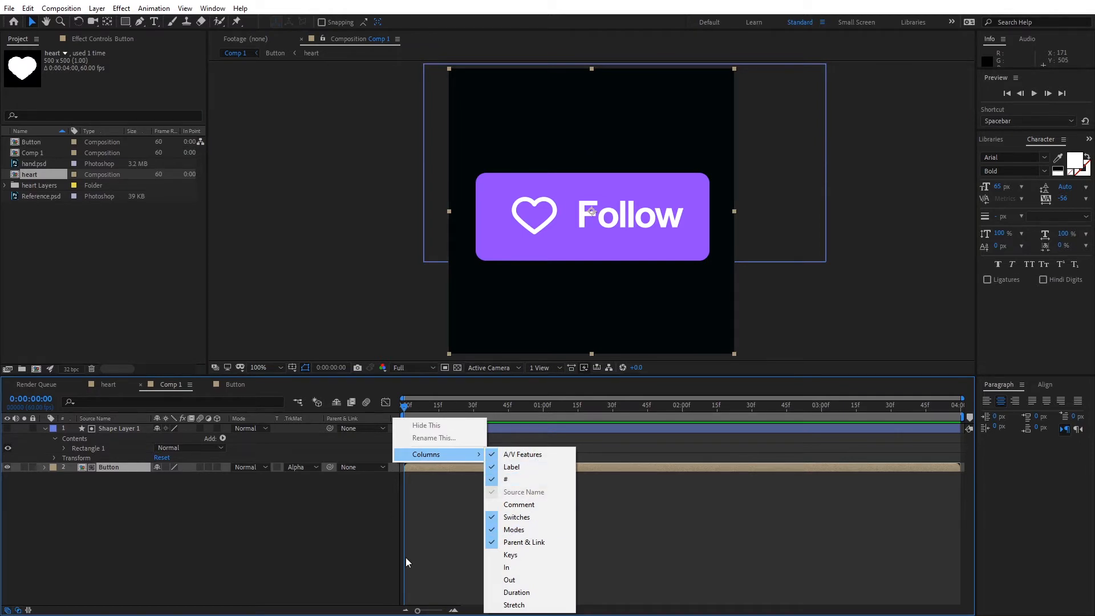
{"action": "left_click", "coordinate": [536, 531]}
{"action": "right_click", "coordinate": [300, 419]}
{"action": "mouse_move", "coordinate": [325, 457]}
{"action": "left_click", "coordinate": [441, 532]}
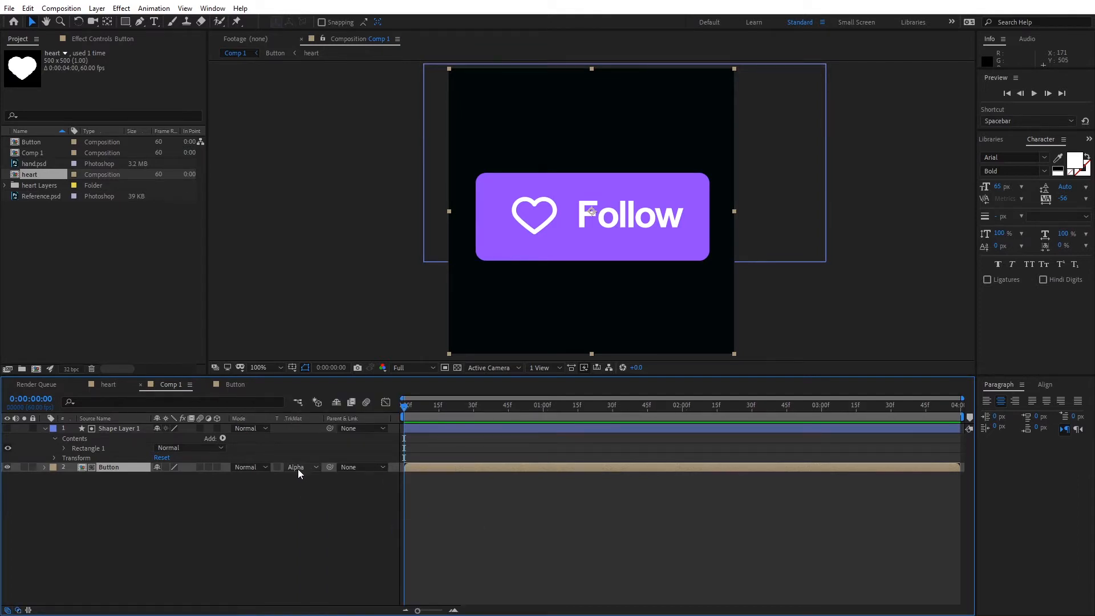
Collapse Shape Layer 1 and add Position keyframes to the Button layer at 0:00:00:00 and 0:00:00:30
{"action": "left_click", "coordinate": [45, 428]}
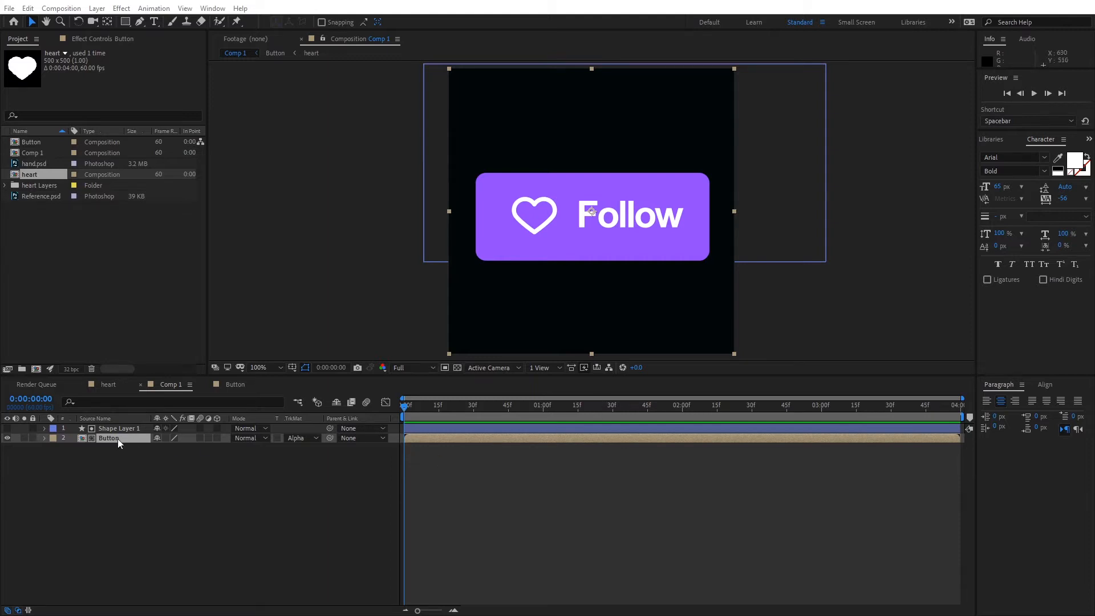
{"action": "left_click", "coordinate": [44, 439]}
{"action": "left_click", "coordinate": [55, 449]}
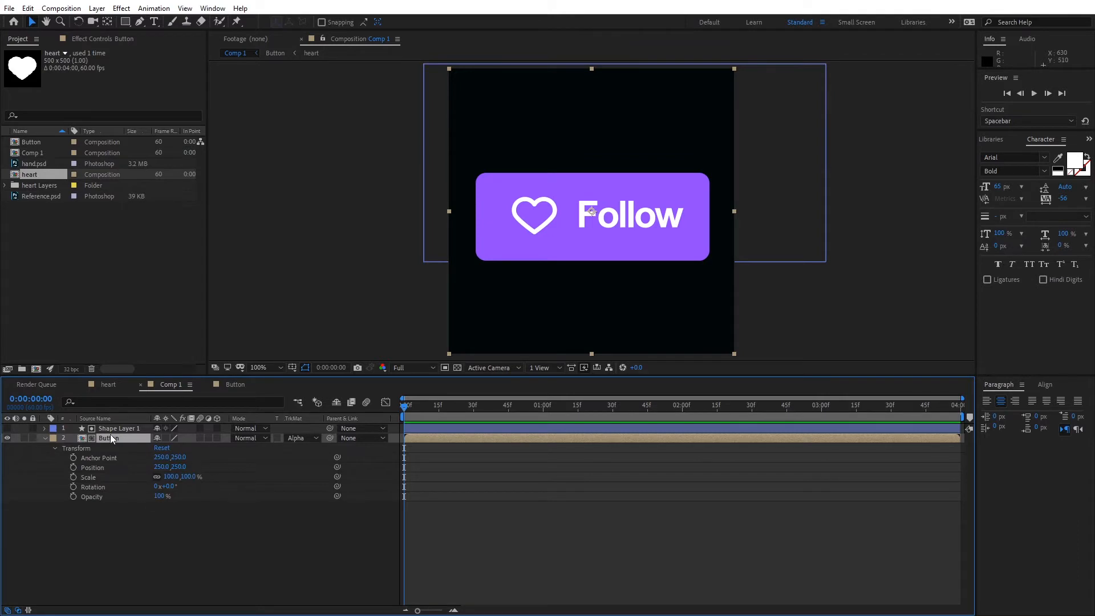
{"action": "left_click", "coordinate": [73, 468]}
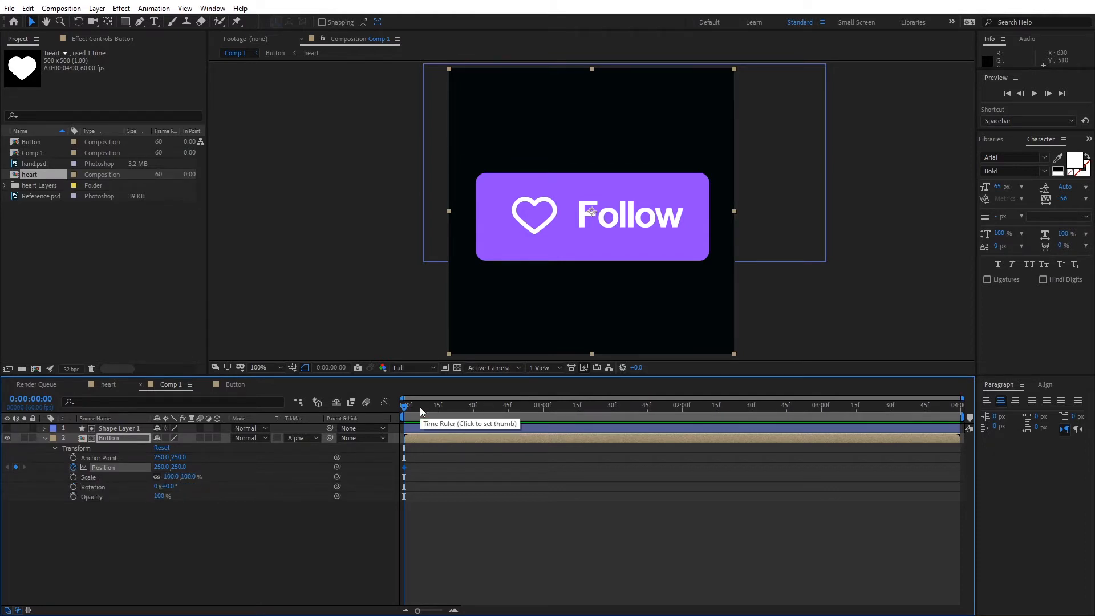
{"action": "key", "text": "Page_Down"}
{"action": "left_click_drag", "start_coordinate": [420, 409], "coordinate": [473, 430]}
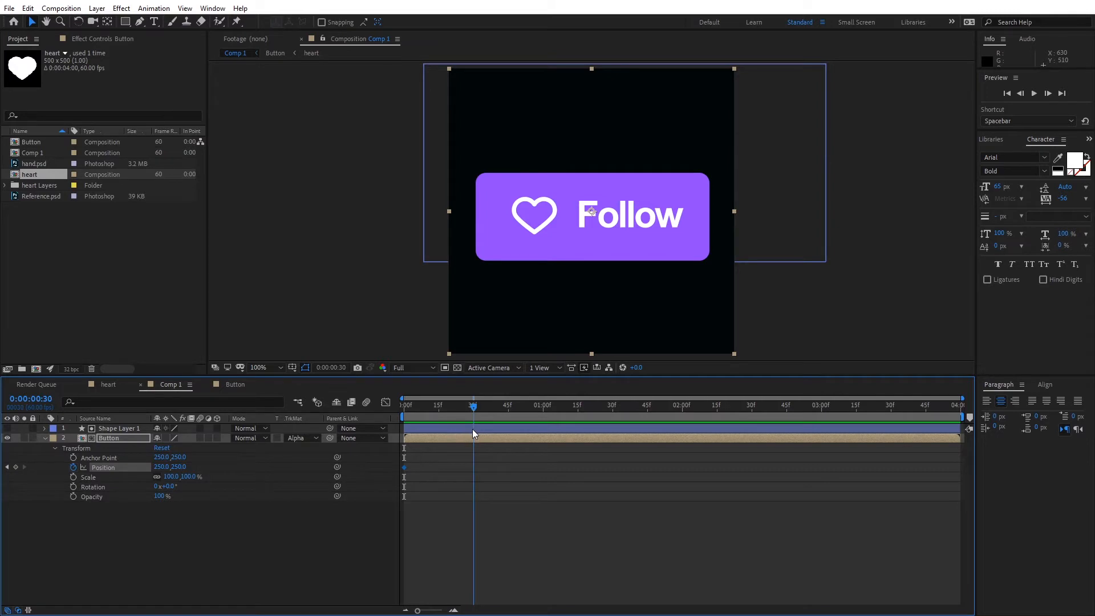
{"action": "left_click", "coordinate": [16, 467]}
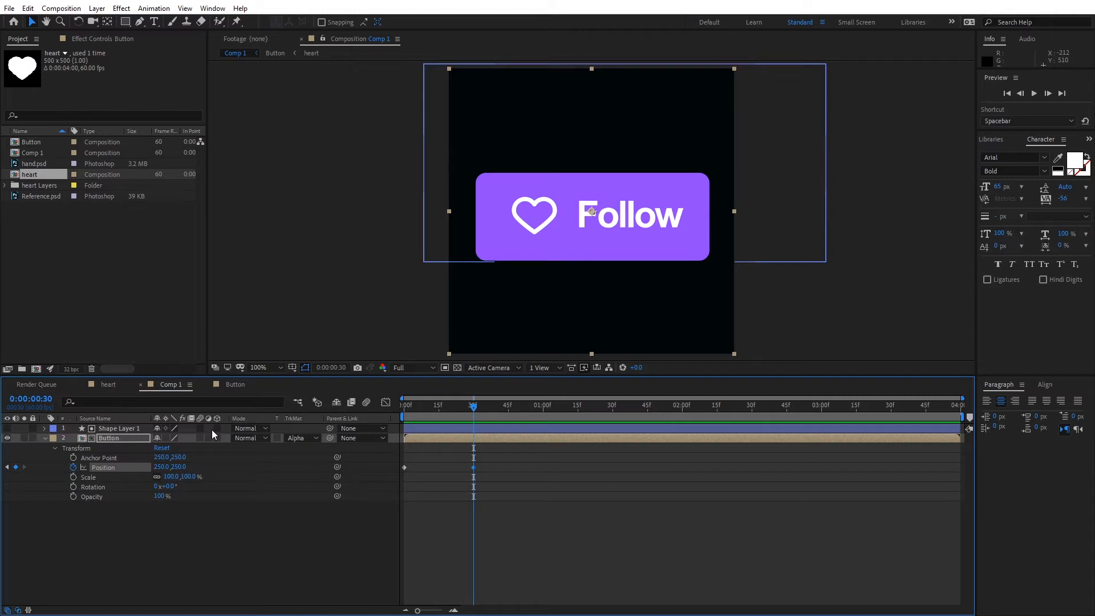
At 0:00:00:00, move the Button layer straight down out of the matte to position 250, 440, and preview the slide-up animation
{"action": "left_click_drag", "start_coordinate": [474, 406], "coordinate": [405, 406]}
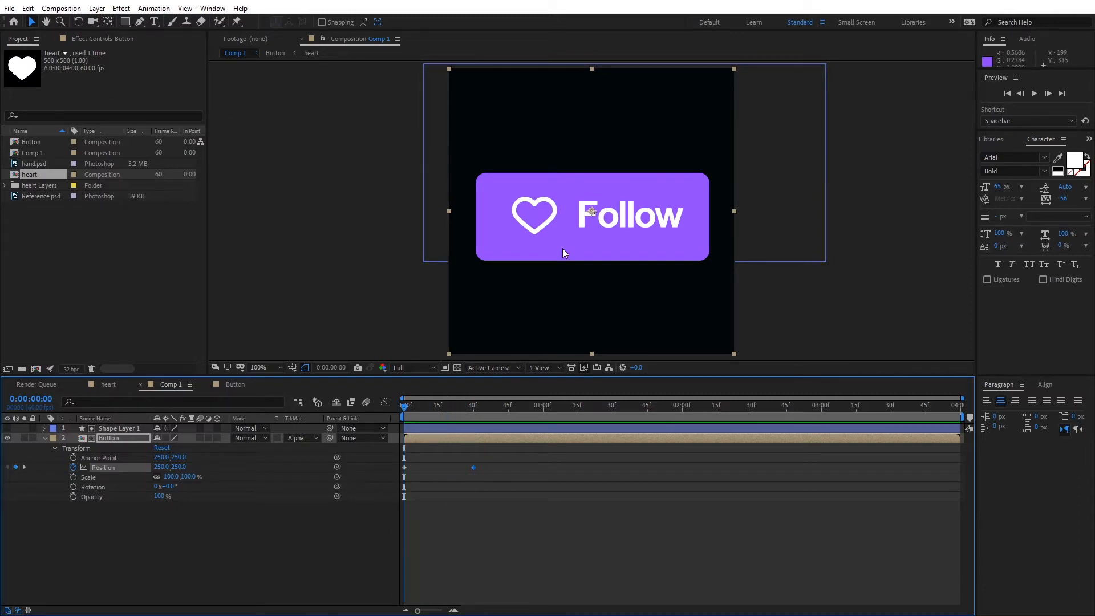
{"action": "left_click_drag", "start_coordinate": [591, 249], "coordinate": [594, 356]}
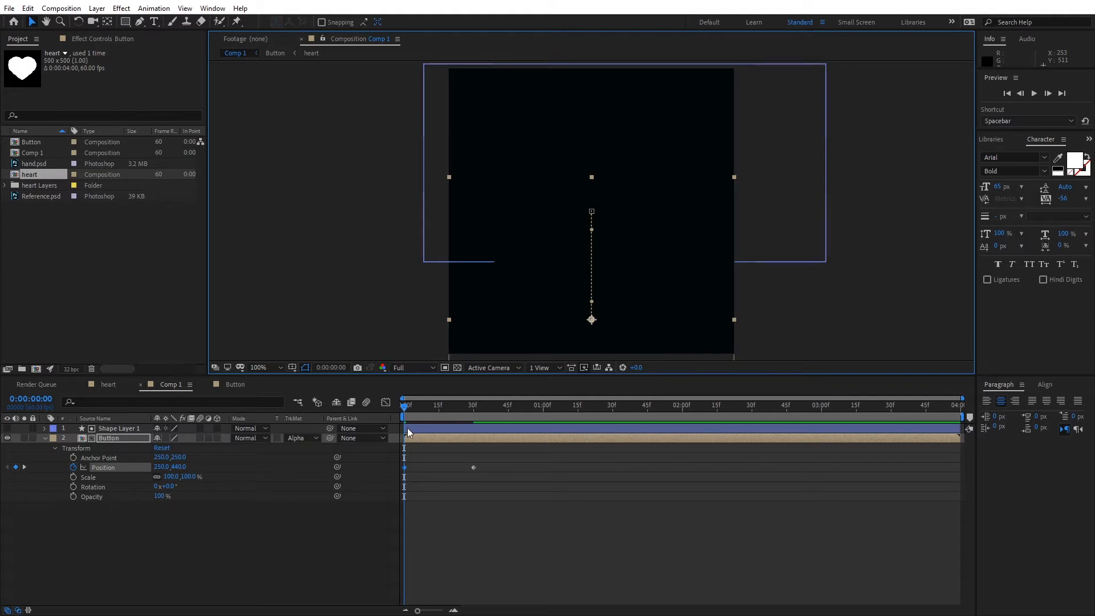
{"action": "key", "text": "space"}
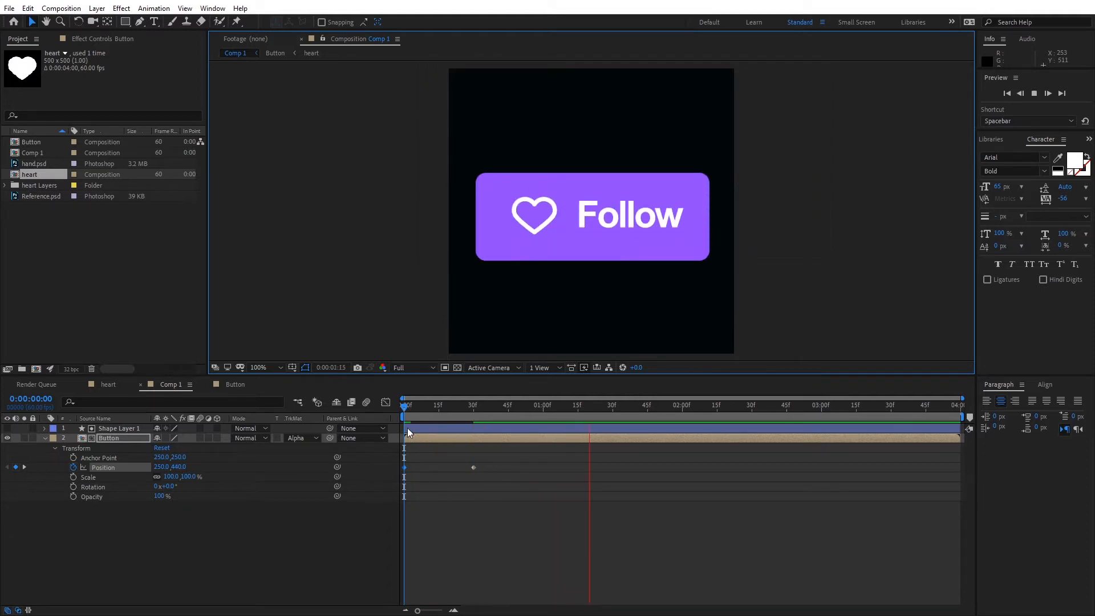
{"action": "key", "text": "space"}
{"action": "left_click_drag", "start_coordinate": [406, 407], "coordinate": [473, 409]}
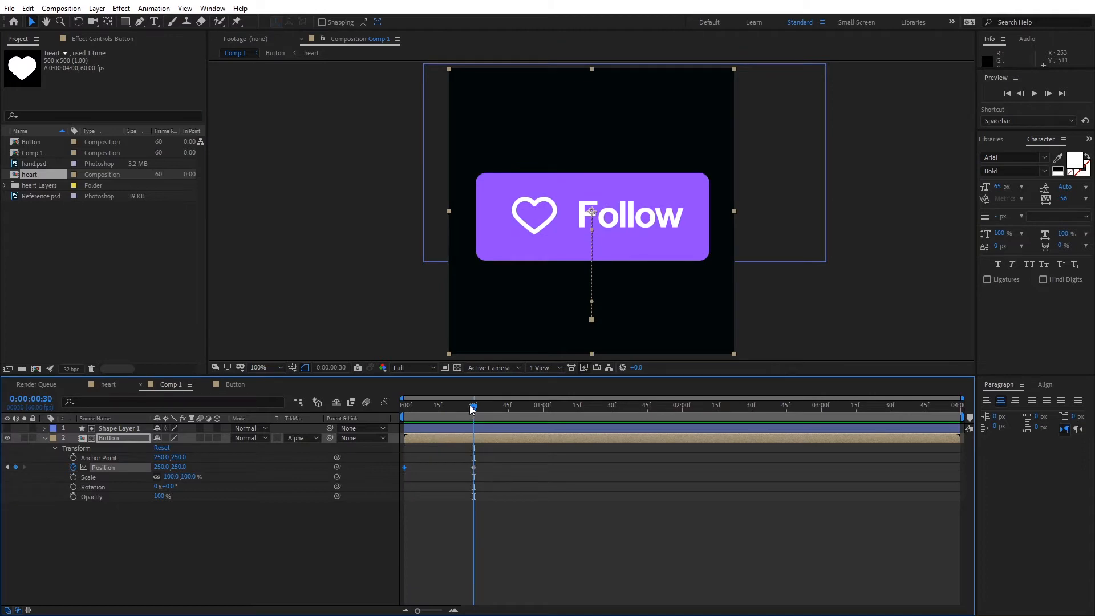
{"action": "key", "text": "Home"}
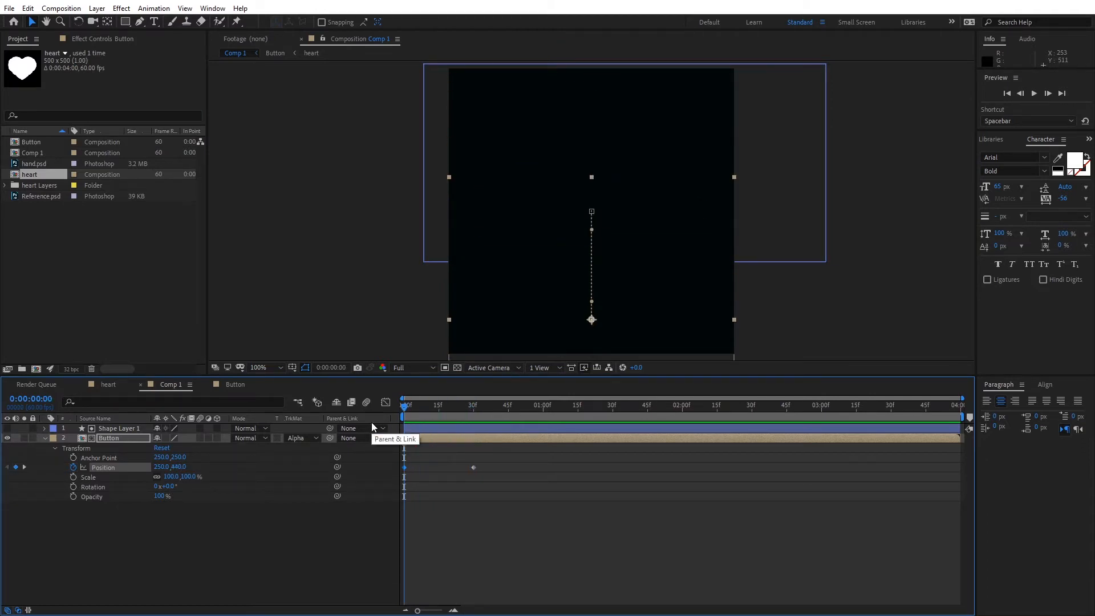
{"action": "key", "text": "space"}
{"action": "key", "text": "space"}
{"action": "mouse_move", "coordinate": [404, 406]}
{"action": "left_mouse_down"}
{"action": "mouse_move", "coordinate": [473, 410]}
{"action": "mouse_move", "coordinate": [404, 409]}
{"action": "left_mouse_up"}
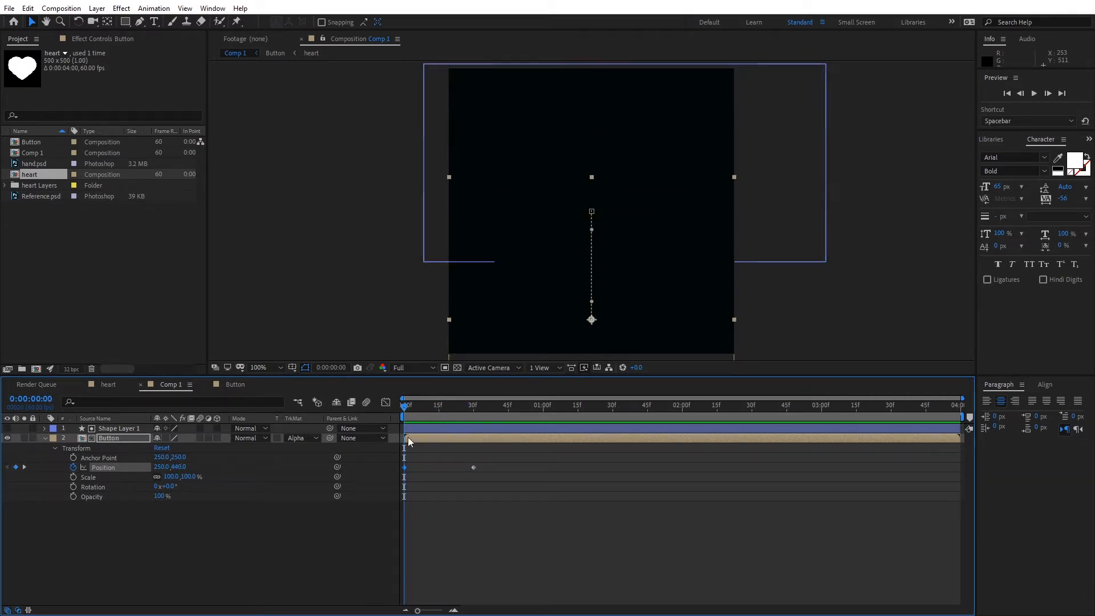
Apply Easy Ease to both Position keyframes of the Button layer and preview the animation from the start
{"action": "right_click", "coordinate": [404, 467]}
{"action": "mouse_move", "coordinate": [445, 608]}
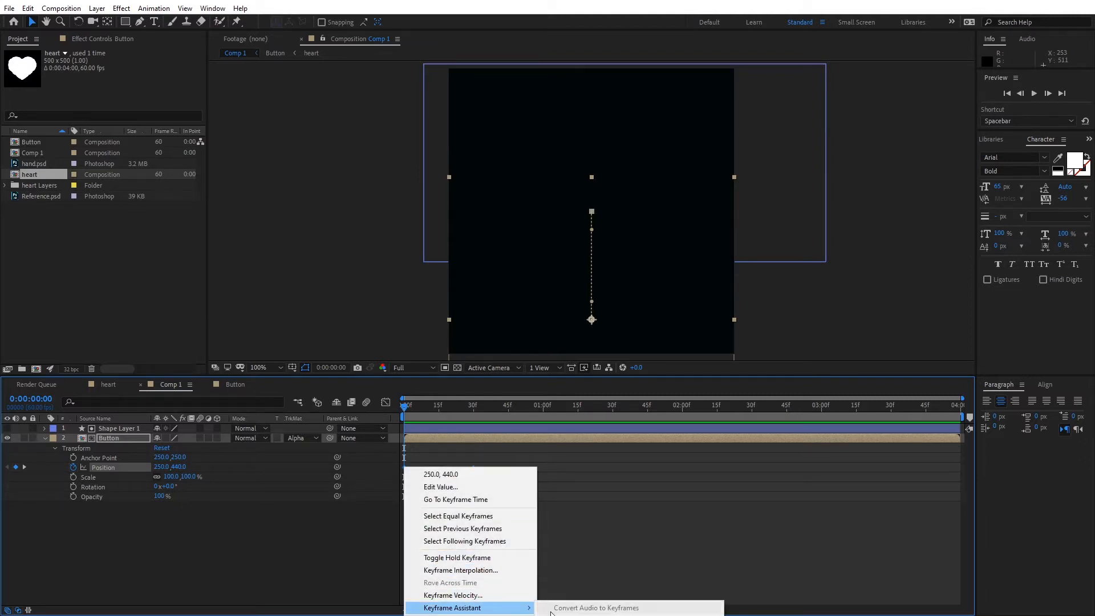
{"action": "left_click", "coordinate": [570, 615]}
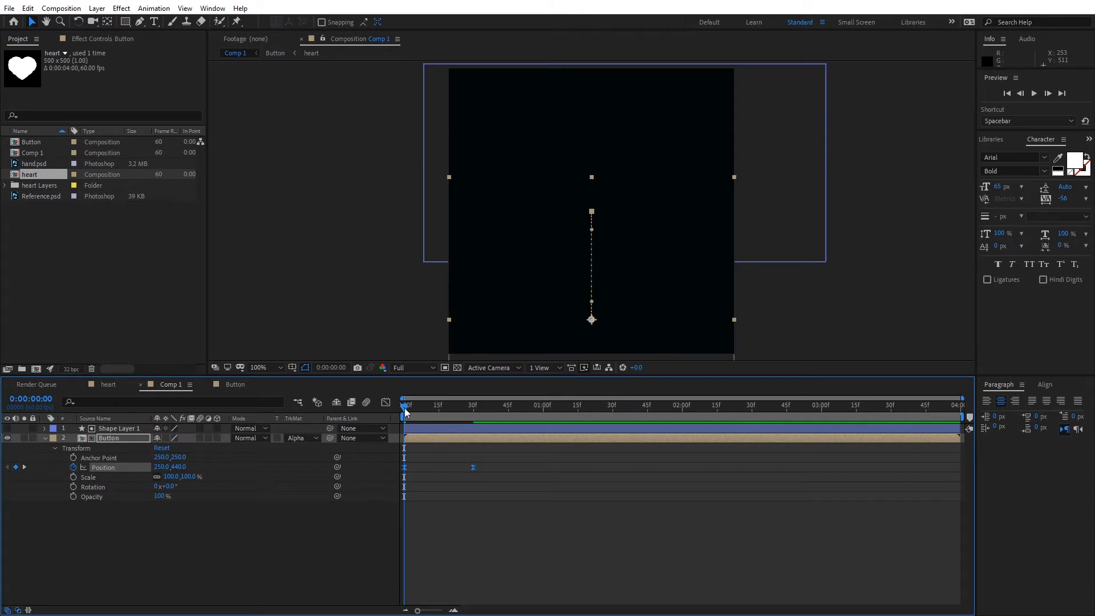
{"action": "left_click_drag", "start_coordinate": [405, 411], "coordinate": [381, 422]}
{"action": "key", "text": "space"}
{"action": "key", "text": "space"}
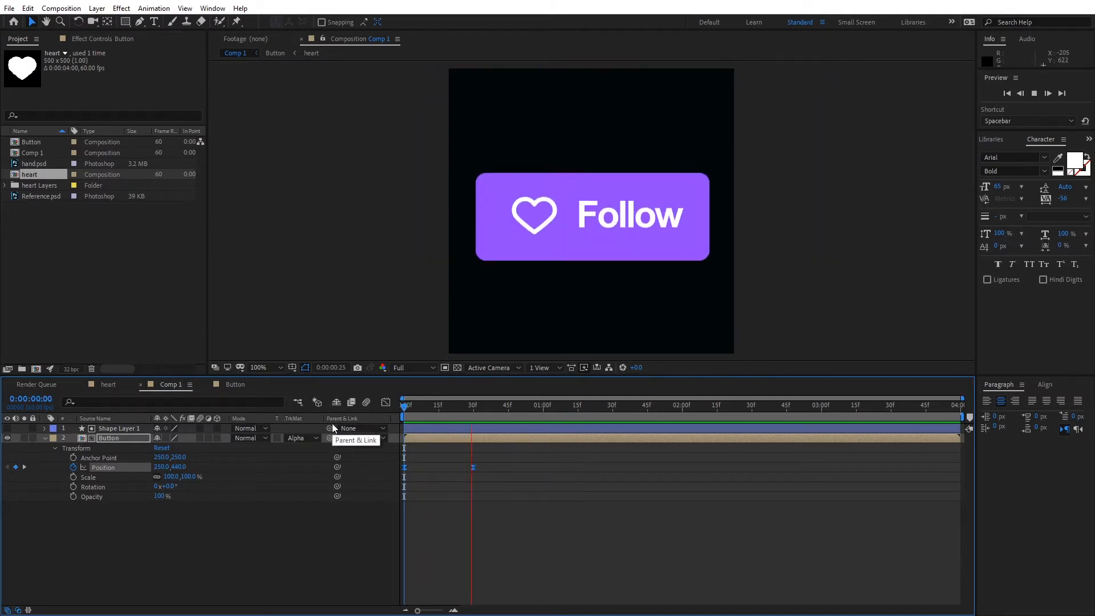
{"action": "key", "text": "space"}
{"action": "key", "text": "Home"}
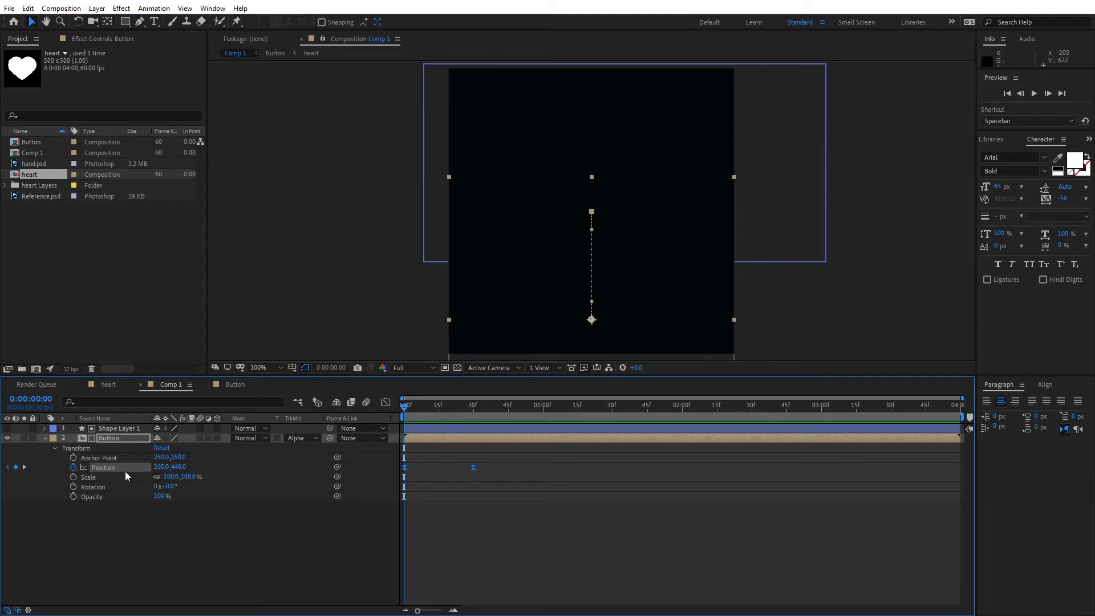
Separate the Button layer's Position into X and Y dimensions and display the Y Position curve in the Graph Editor
{"action": "right_click", "coordinate": [104, 469]}
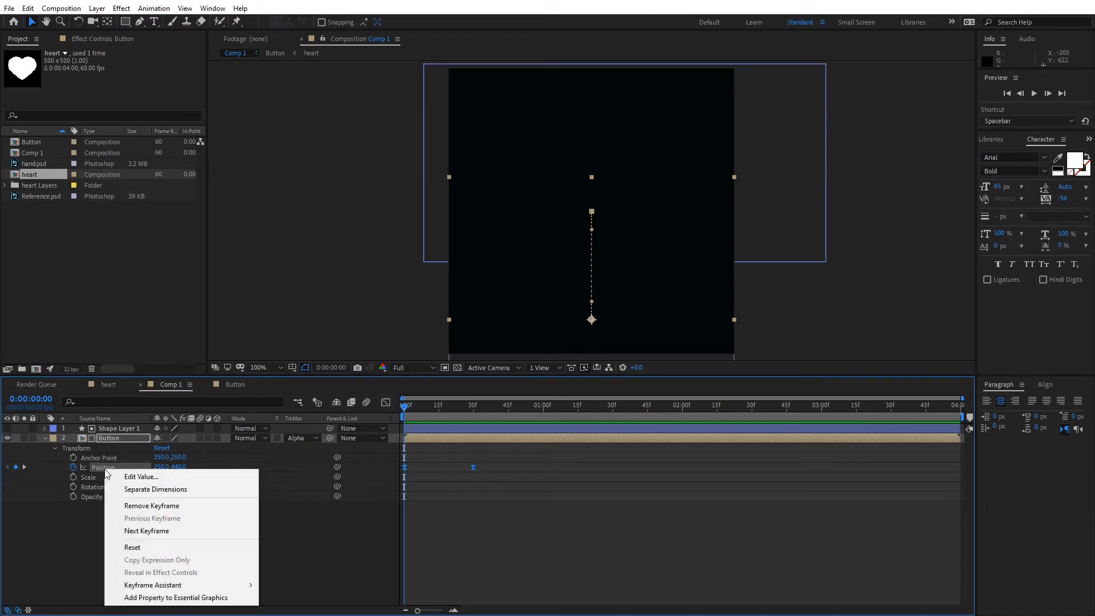
{"action": "left_click", "coordinate": [136, 489]}
{"action": "left_click", "coordinate": [179, 474]}
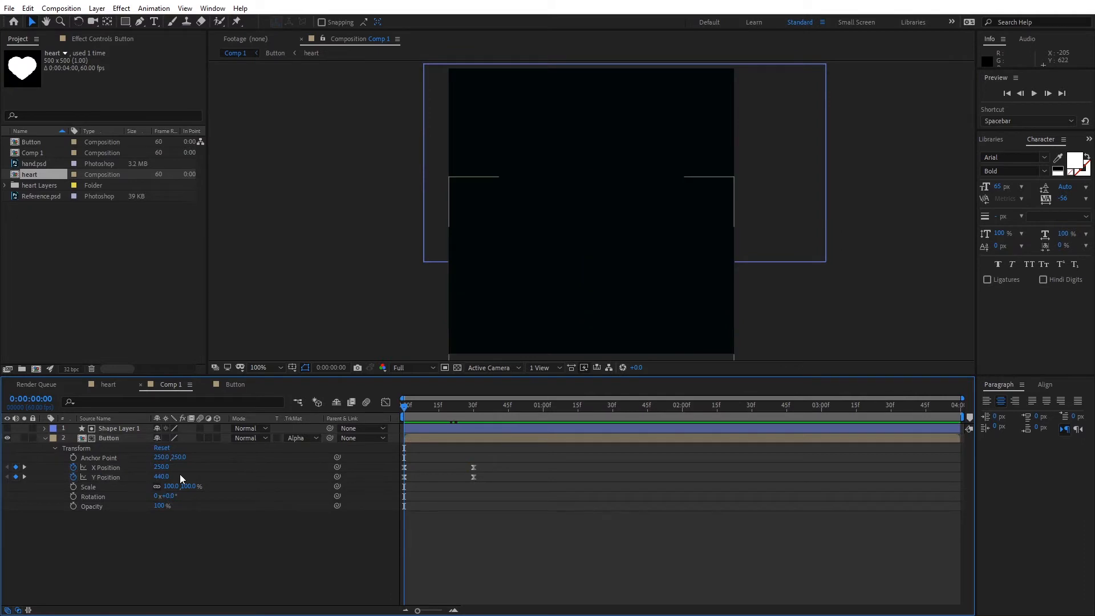
{"action": "left_click", "coordinate": [387, 403]}
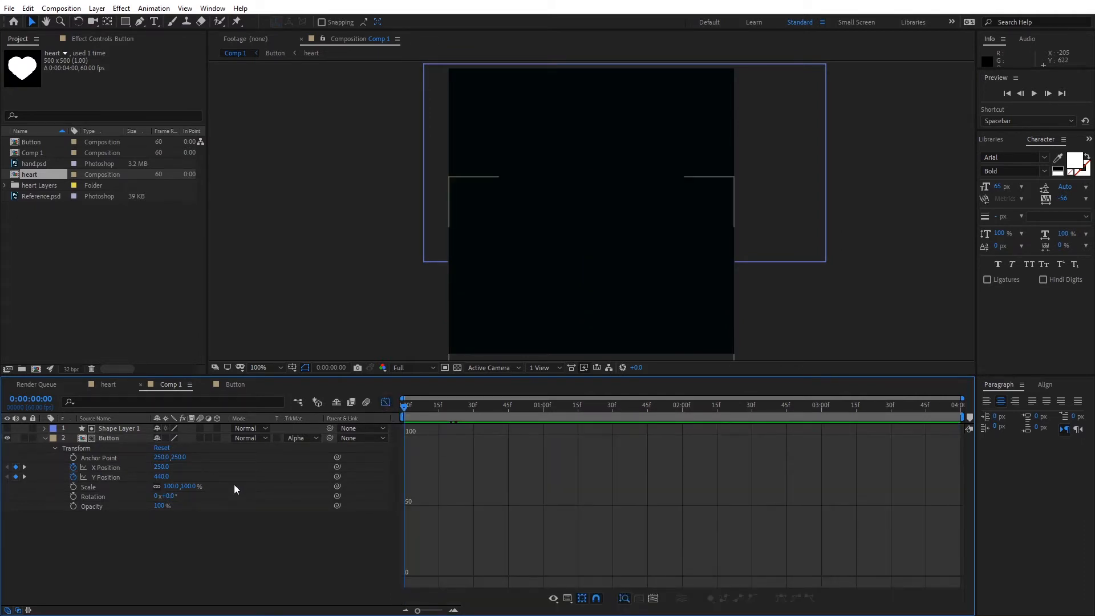
{"action": "left_click", "coordinate": [108, 468]}
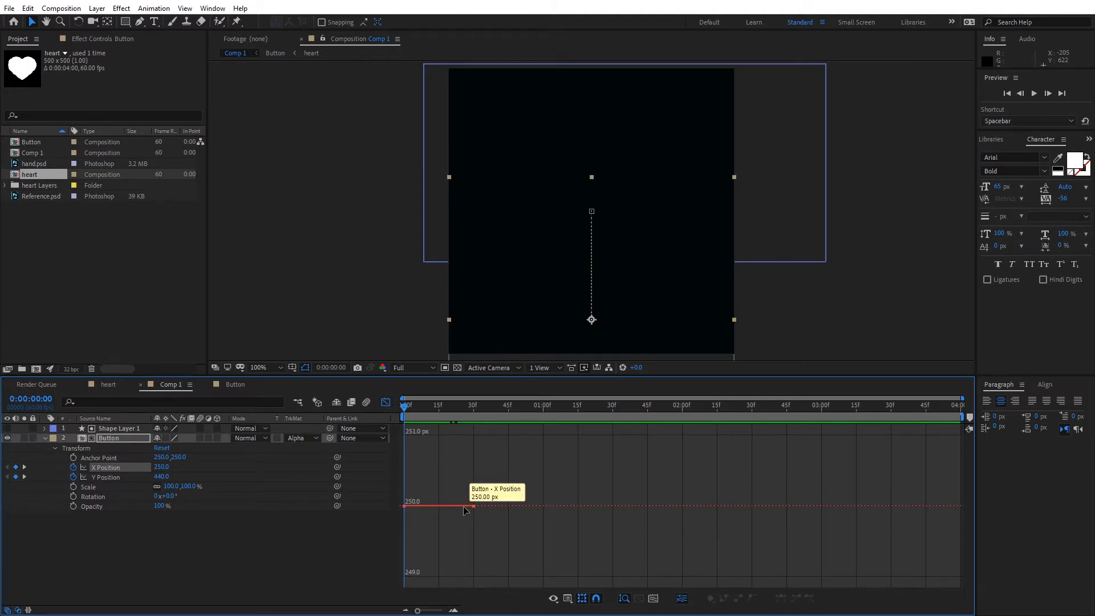
{"action": "left_click", "coordinate": [113, 478]}
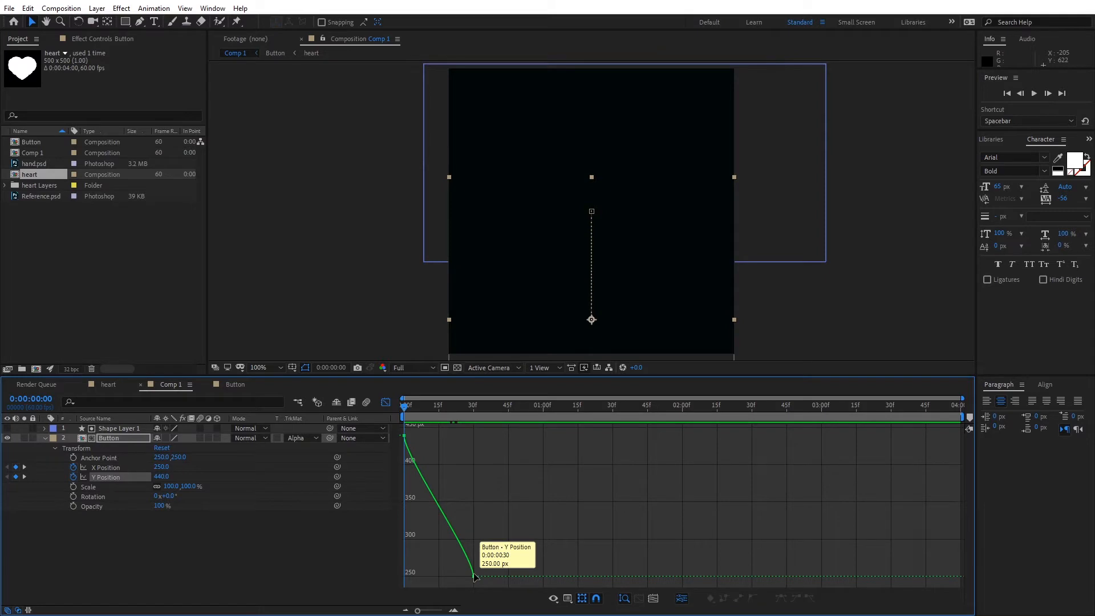
Reshape the Button's Y Position curve with a long, flat ease out of the first keyframe and a slight overshoot before the last
{"action": "left_click", "coordinate": [404, 435]}
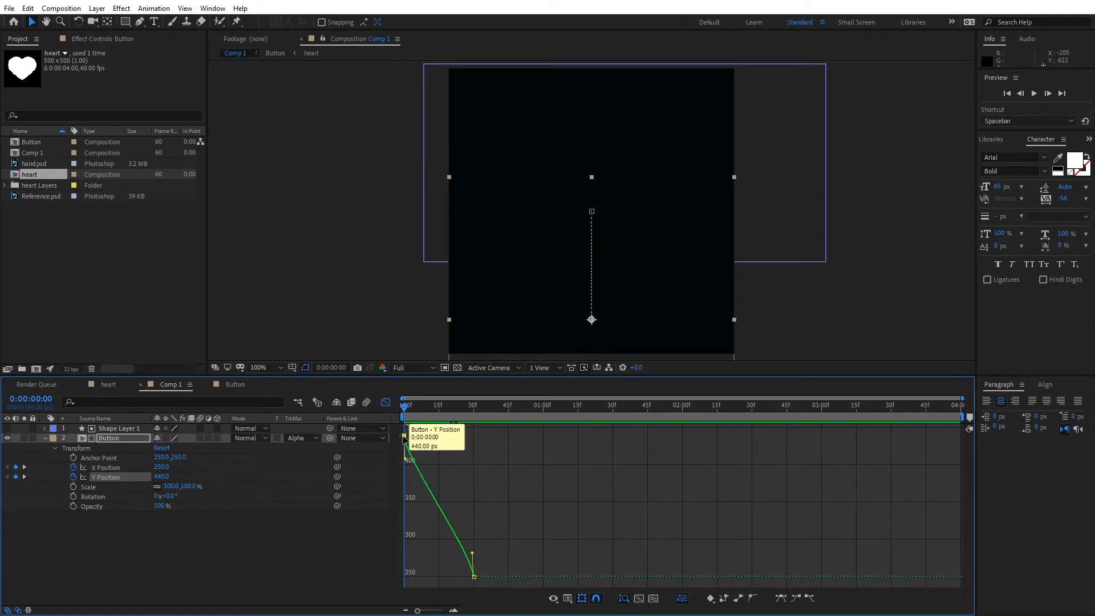
{"action": "left_click", "coordinate": [473, 576]}
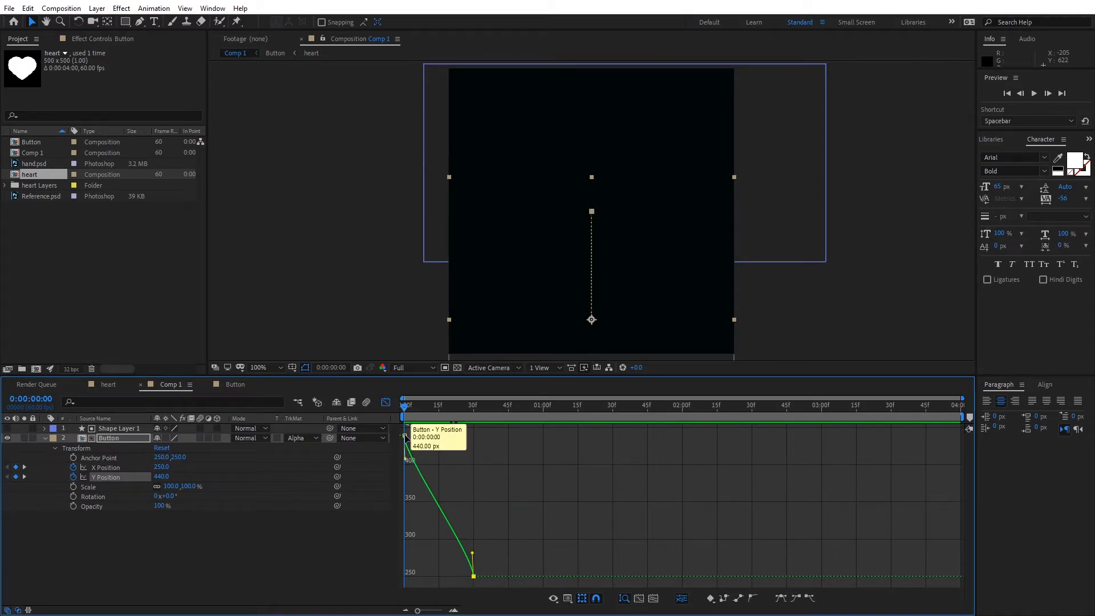
{"action": "left_click", "coordinate": [404, 436]}
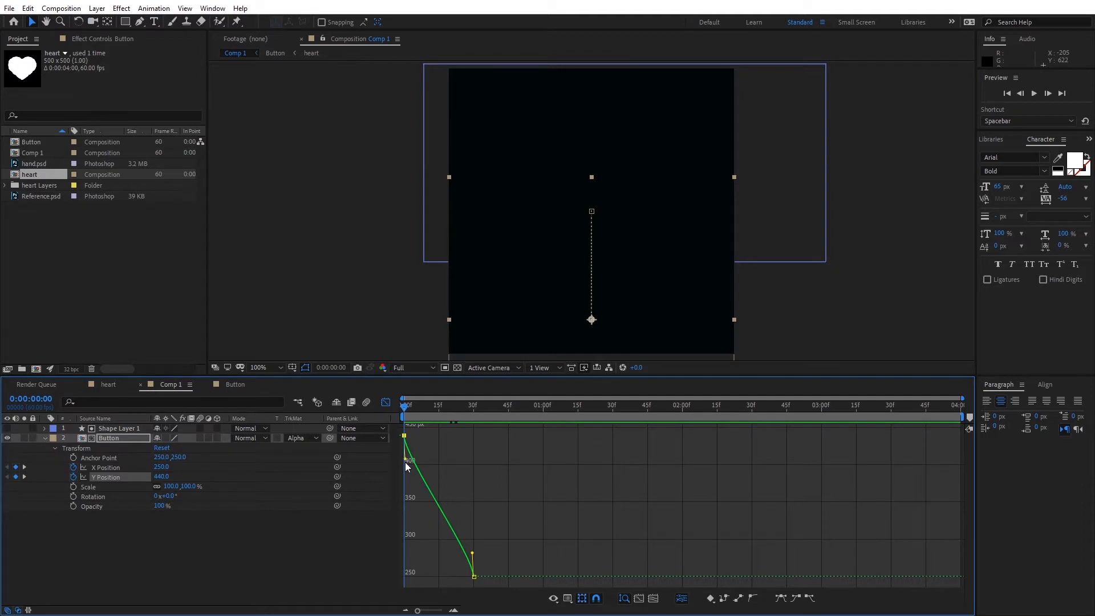
{"action": "left_click_drag", "start_coordinate": [406, 458], "coordinate": [481, 439]}
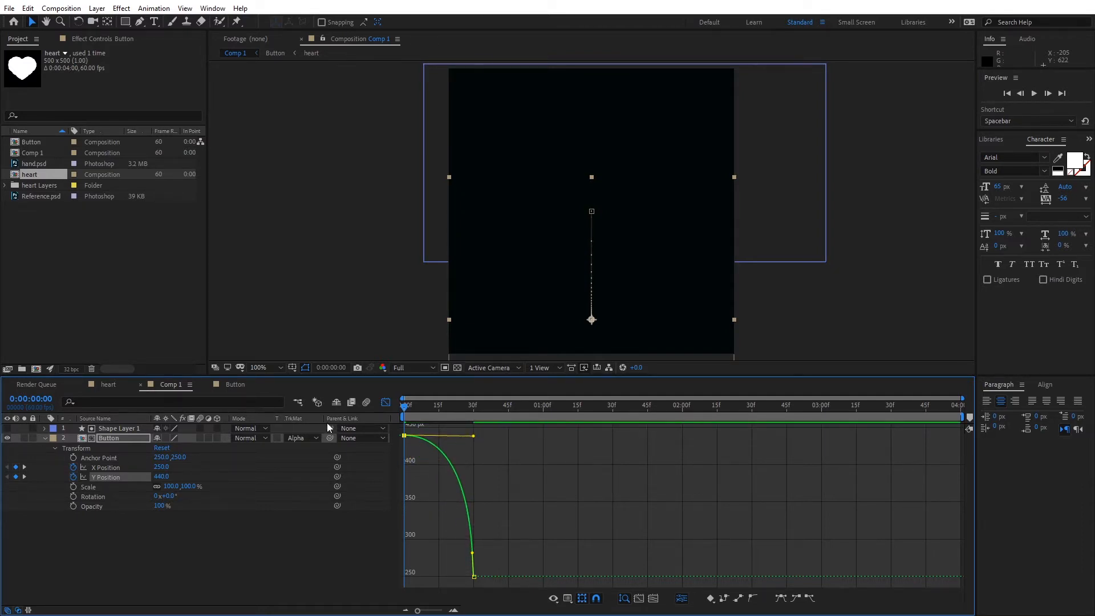
{"action": "mouse_move", "coordinate": [405, 437]}
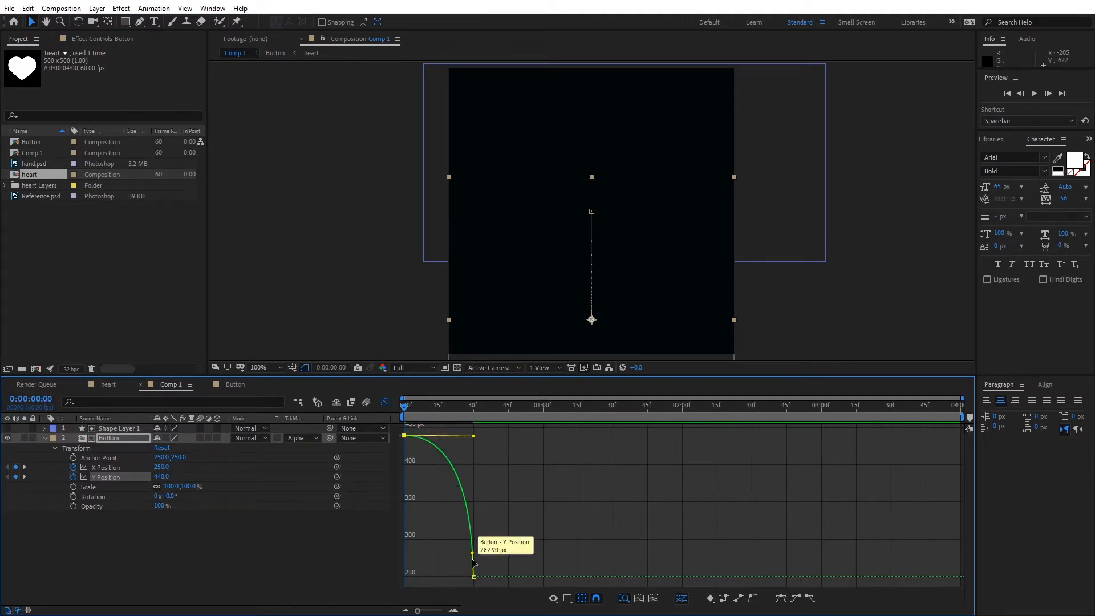
{"action": "left_click_drag", "start_coordinate": [472, 553], "coordinate": [436, 581]}
{"action": "mouse_move", "coordinate": [403, 413]}
{"action": "left_mouse_down"}
{"action": "mouse_move", "coordinate": [478, 419]}
{"action": "mouse_move", "coordinate": [409, 431]}
{"action": "left_mouse_up"}
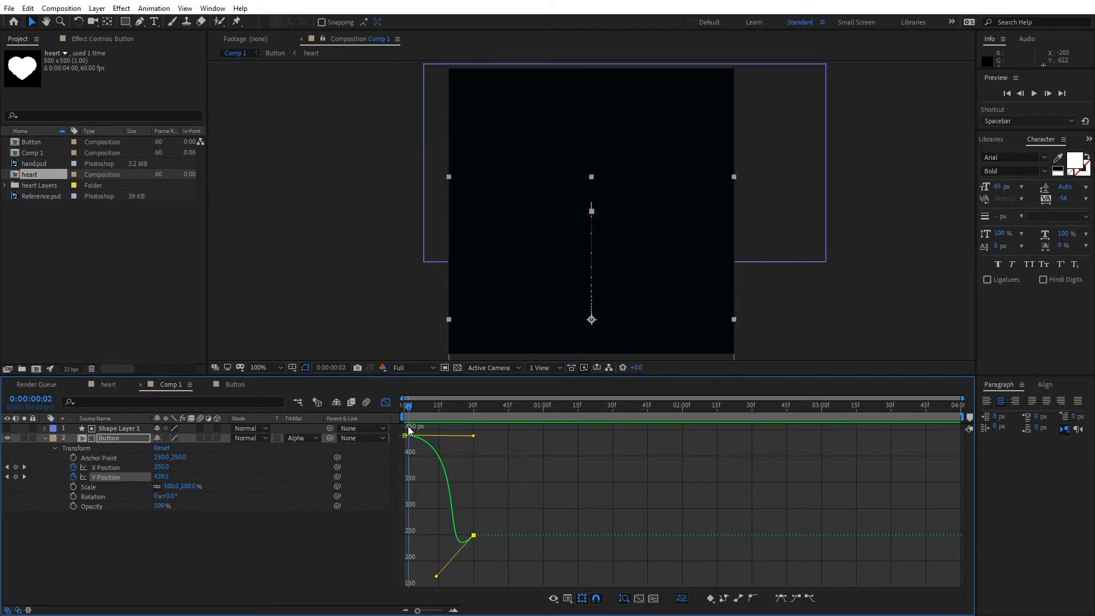
Close the Graph Editor and preview the Button's slide-up animation several times from the start
{"action": "left_click", "coordinate": [387, 404]}
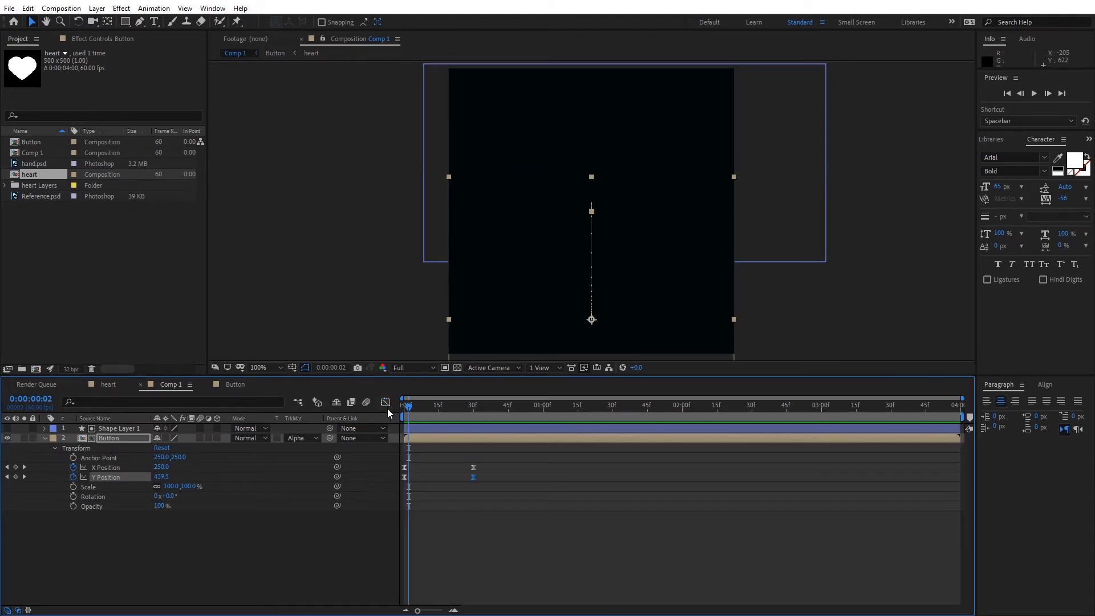
{"action": "left_click_drag", "start_coordinate": [408, 410], "coordinate": [395, 409]}
{"action": "key", "text": "space"}
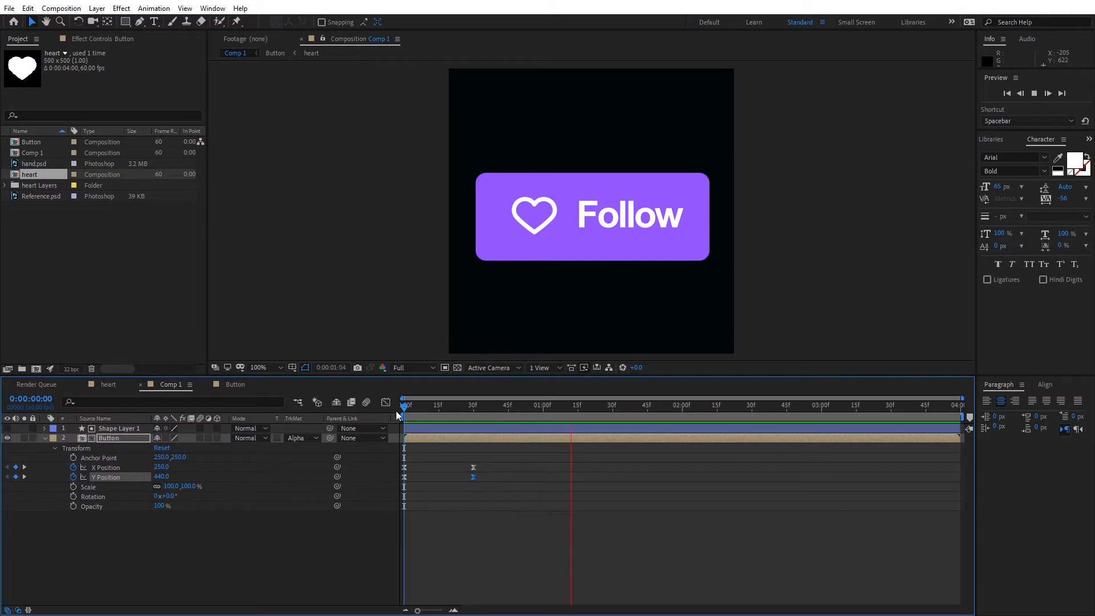
{"action": "key", "text": "space"}
{"action": "key", "text": "space"}
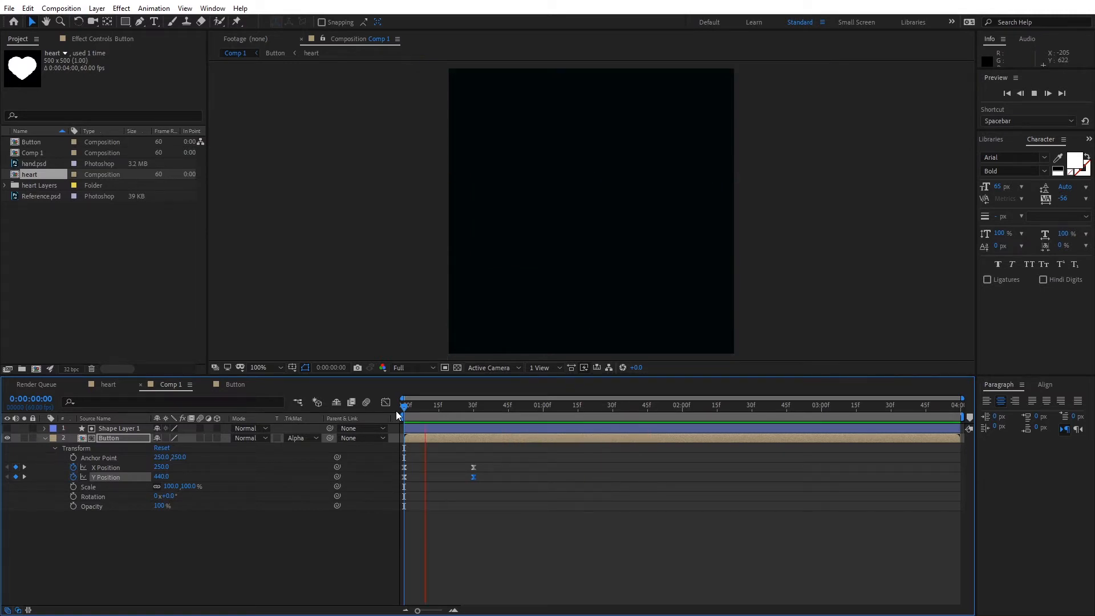
{"action": "key", "text": "space"}
{"action": "key", "text": "space"}
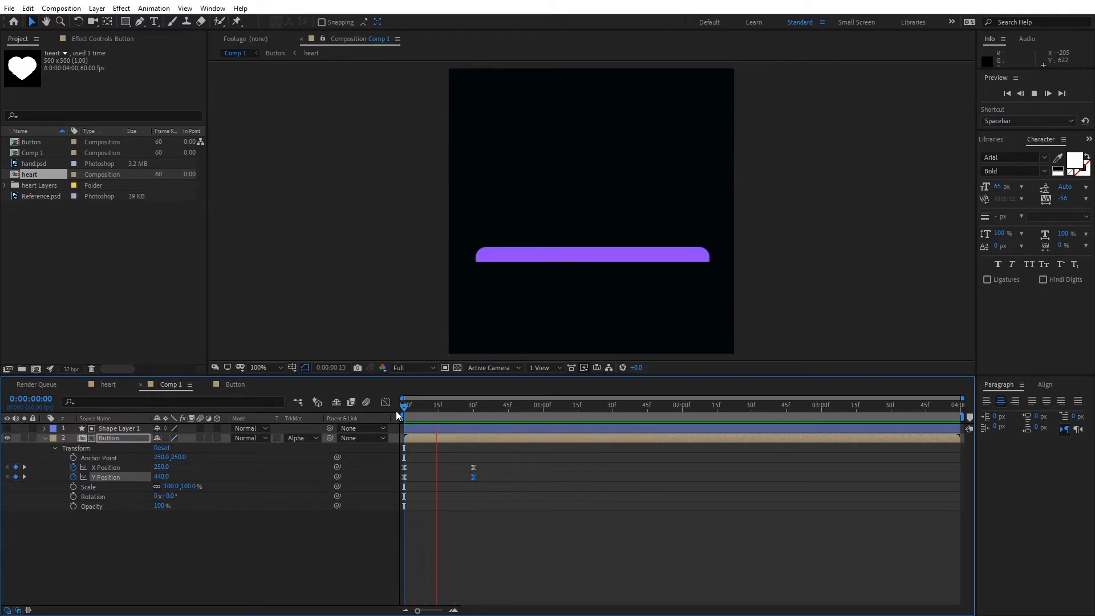
{"action": "key", "text": "space"}
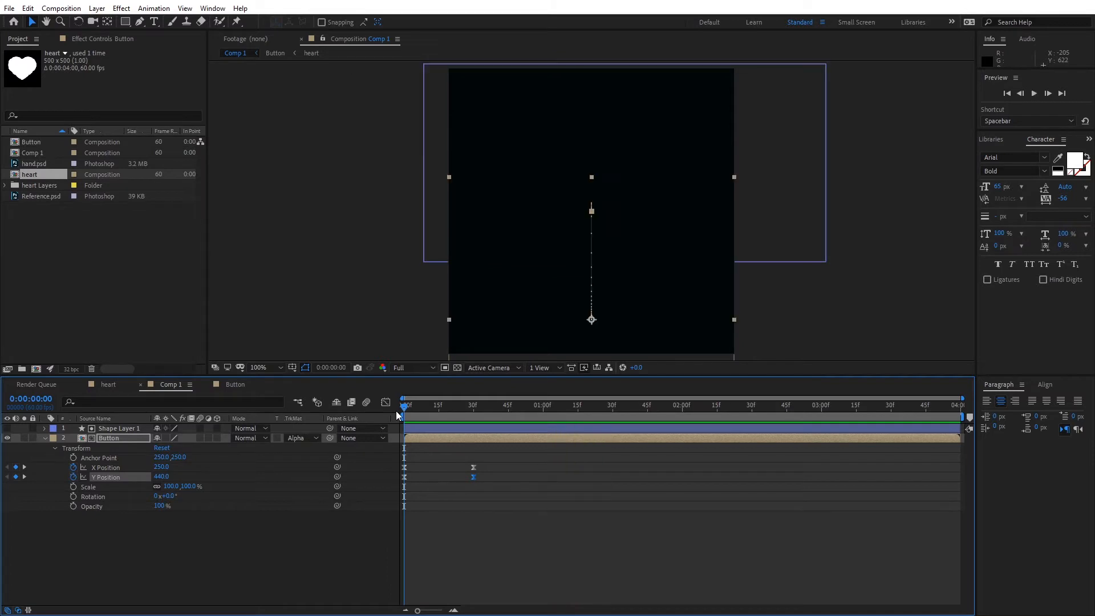
At 0:00:00:30, add hand.psd to Comp 1 as the uppermost layer
{"action": "left_click_drag", "start_coordinate": [404, 407], "coordinate": [473, 415]}
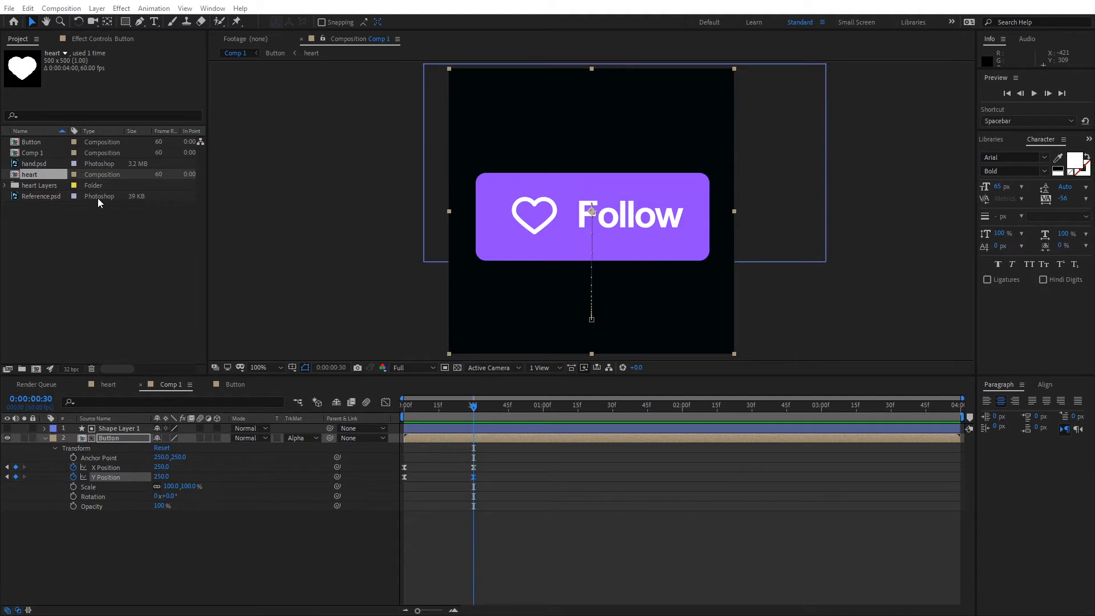
{"action": "left_click_drag", "start_coordinate": [36, 164], "coordinate": [591, 234]}
{"action": "key", "text": "comma"}
{"action": "key", "text": "comma"}
{"action": "key", "text": "comma"}
{"action": "key", "text": "comma"}
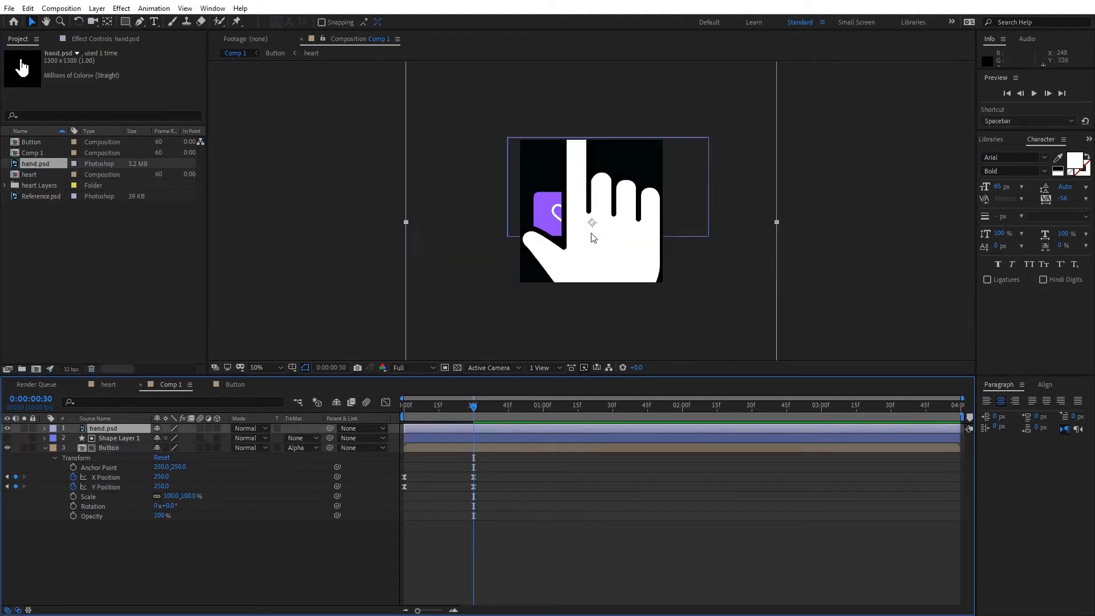
Scale the hand.psd layer proportionally down to about 22.5% and place its fingertip over the button's lower edge at about 246, 371
{"action": "left_click_drag", "start_coordinate": [498, 123], "coordinate": [590, 208]}
{"action": "key", "text": "Caps_Lock"}
{"action": "key", "text": "Caps_Lock"}
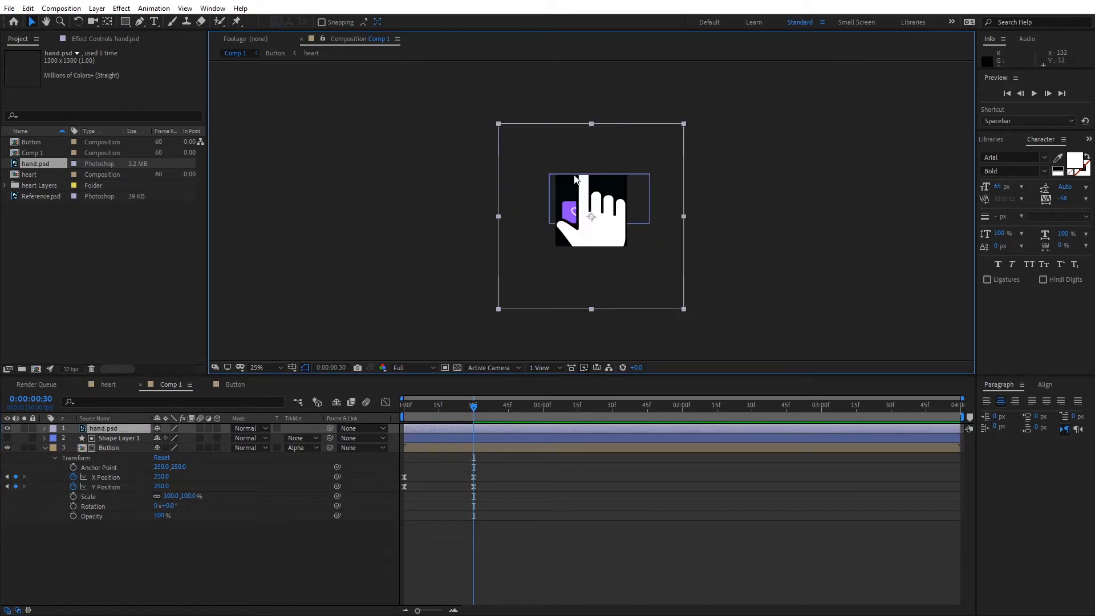
{"action": "left_click_drag", "start_coordinate": [499, 122], "coordinate": [572, 195]}
{"action": "scroll", "coordinate": [599, 234], "scroll_direction": "up", "scroll_amount": 3}
{"action": "left_click_drag", "start_coordinate": [602, 232], "coordinate": [601, 161]}
{"action": "left_click_drag", "start_coordinate": [596, 199], "coordinate": [593, 246]}
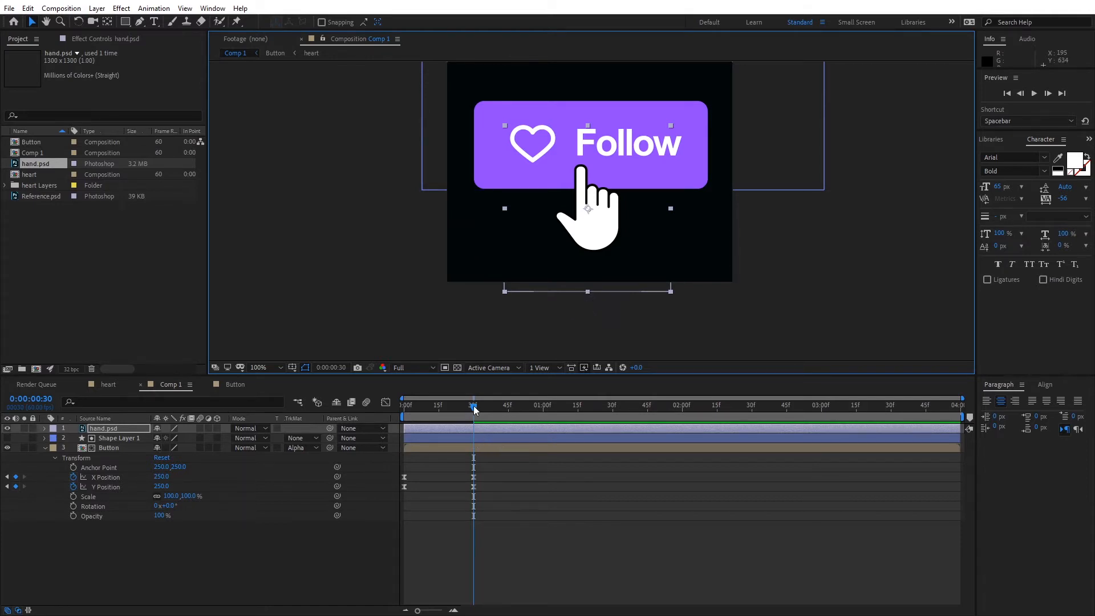
Keyframe the hand.psd layer's Position from 246, 591 below the frame at 0:00:00:30 to 246, 371 at 0:00:01:30
{"action": "left_click", "coordinate": [45, 428]}
{"action": "left_click", "coordinate": [55, 440]}
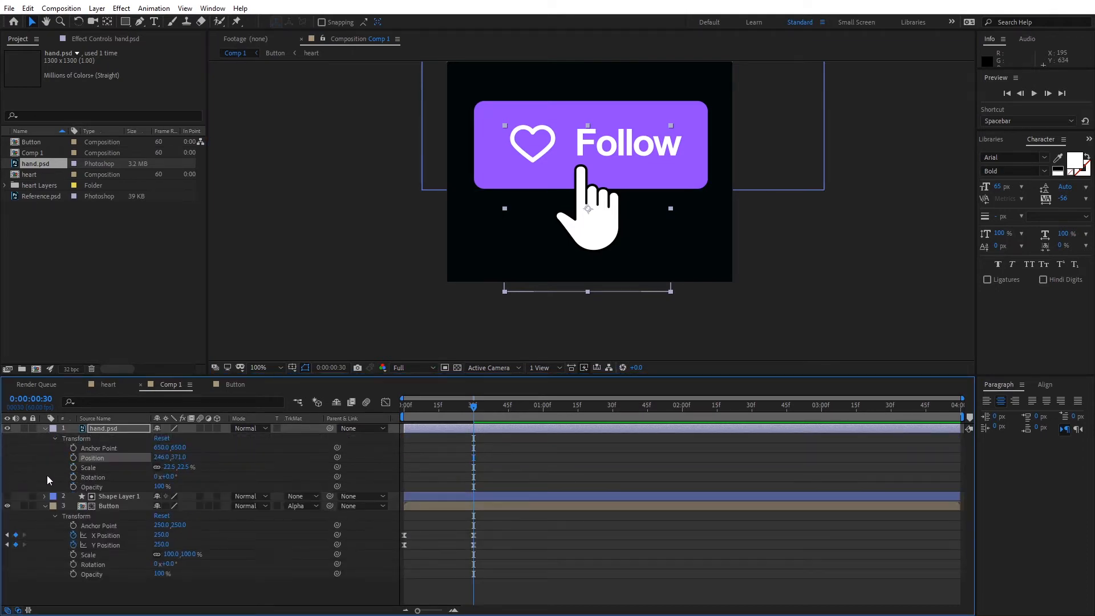
{"action": "left_click", "coordinate": [44, 506]}
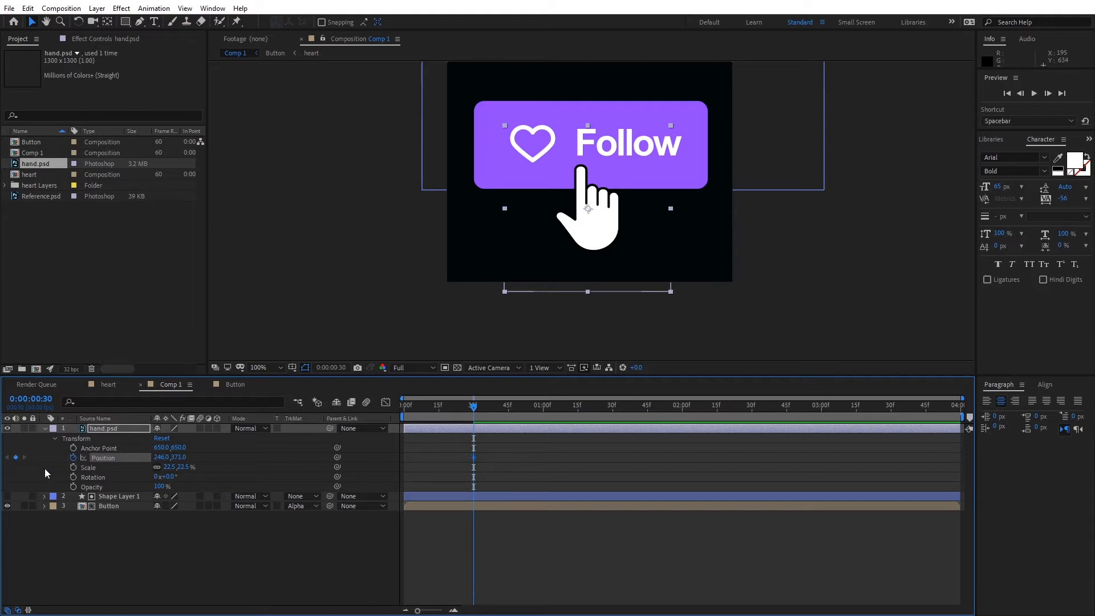
{"action": "left_click_drag", "start_coordinate": [475, 409], "coordinate": [613, 417]}
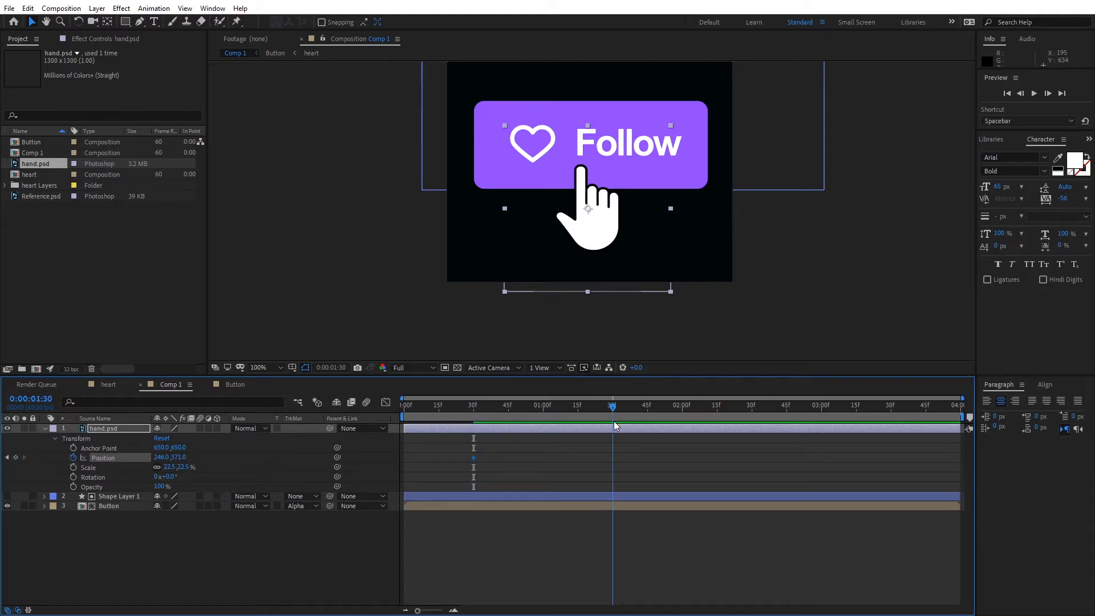
{"action": "left_click", "coordinate": [16, 457]}
{"action": "left_click_drag", "start_coordinate": [614, 410], "coordinate": [474, 412]}
{"action": "left_click_drag", "start_coordinate": [598, 252], "coordinate": [592, 334]}
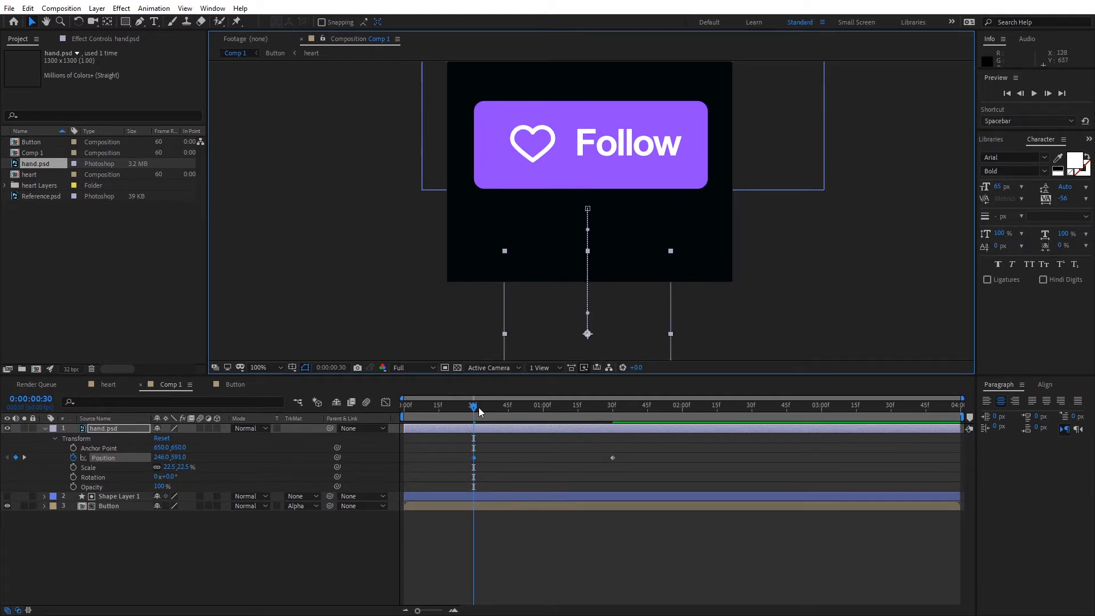
Apply Easy Ease to both Position keyframes of the hand.psd layer
{"action": "left_click", "coordinate": [472, 456]}
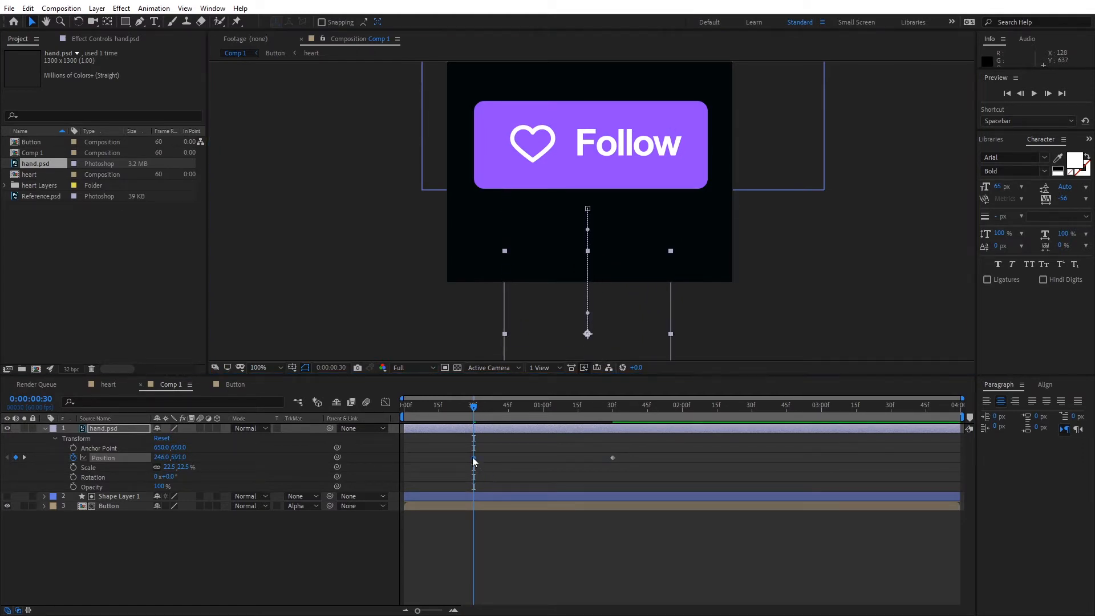
{"action": "right_click", "coordinate": [613, 457]}
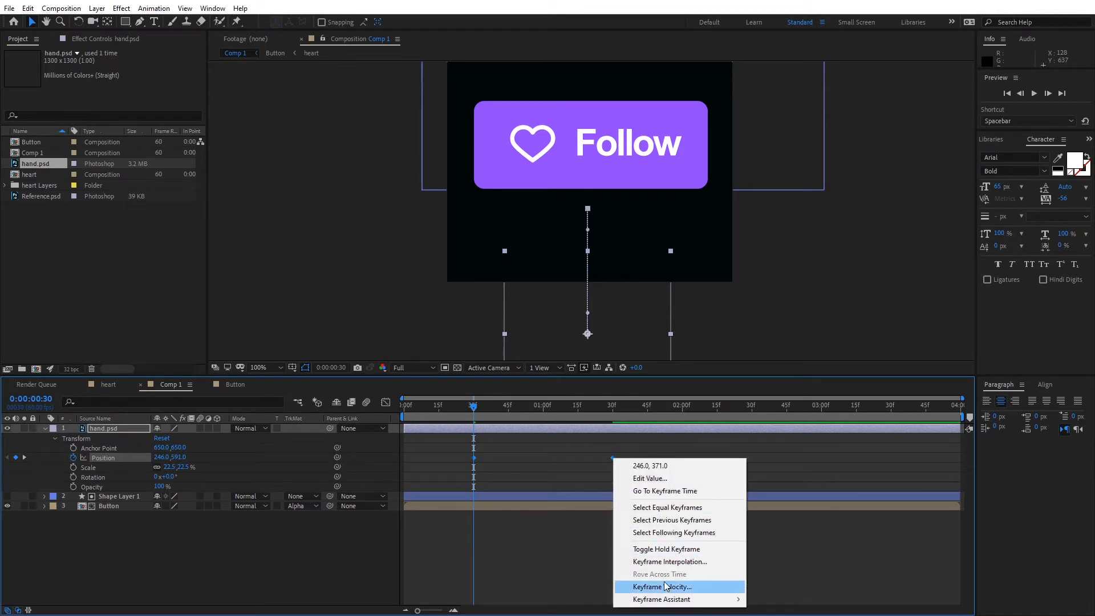
{"action": "mouse_move", "coordinate": [667, 599]}
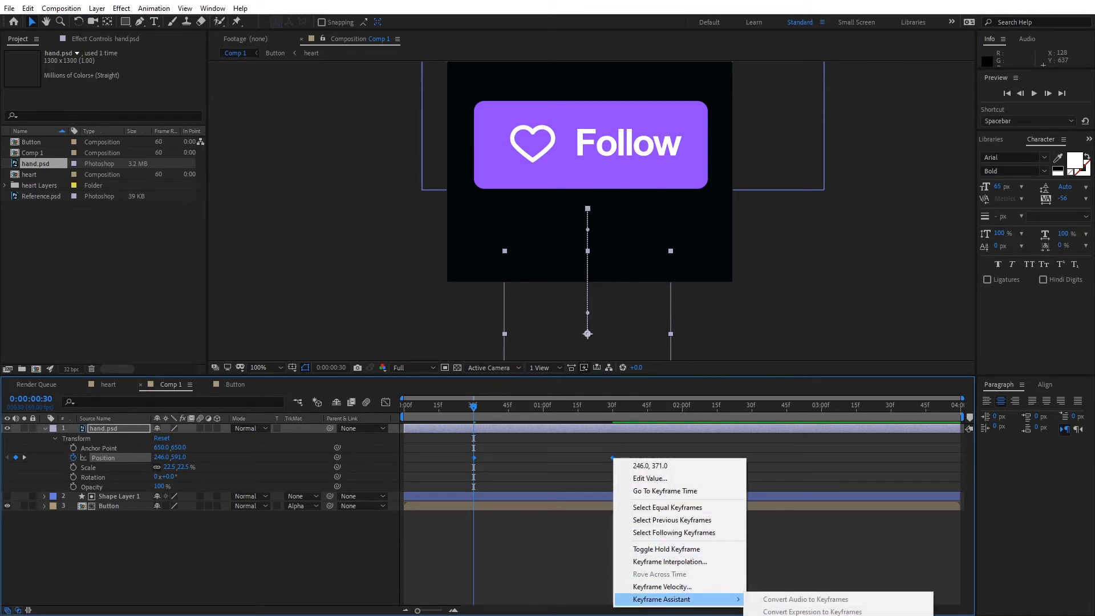
{"action": "key", "text": "F9"}
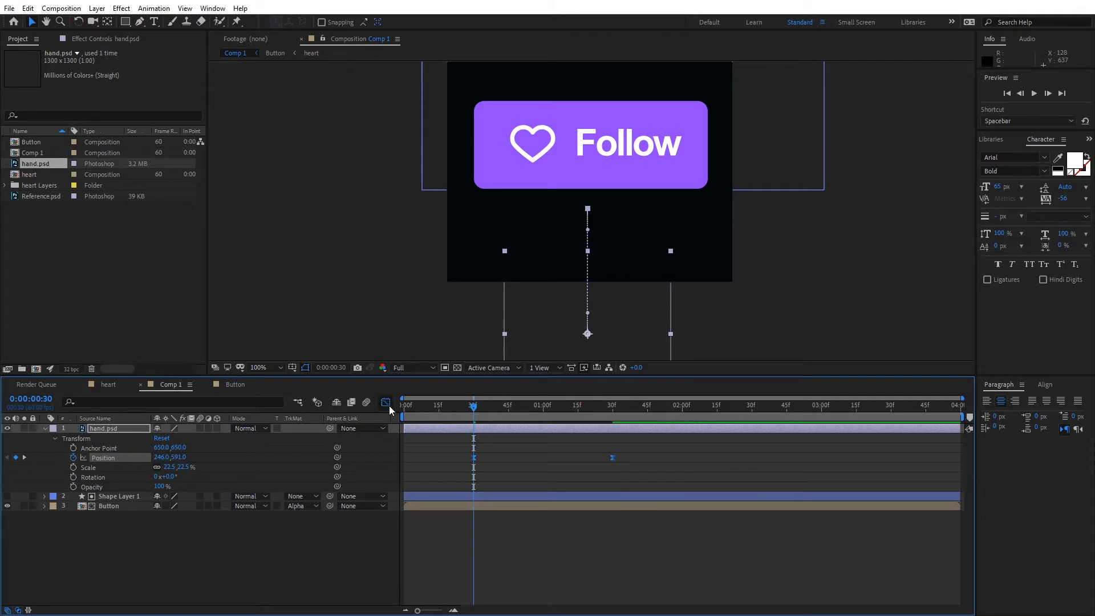
Separate the hand.psd layer's Position dimensions and display its Y Position curve in the Graph Editor
{"action": "key", "text": "shift+F3"}
{"action": "right_click", "coordinate": [162, 457]}
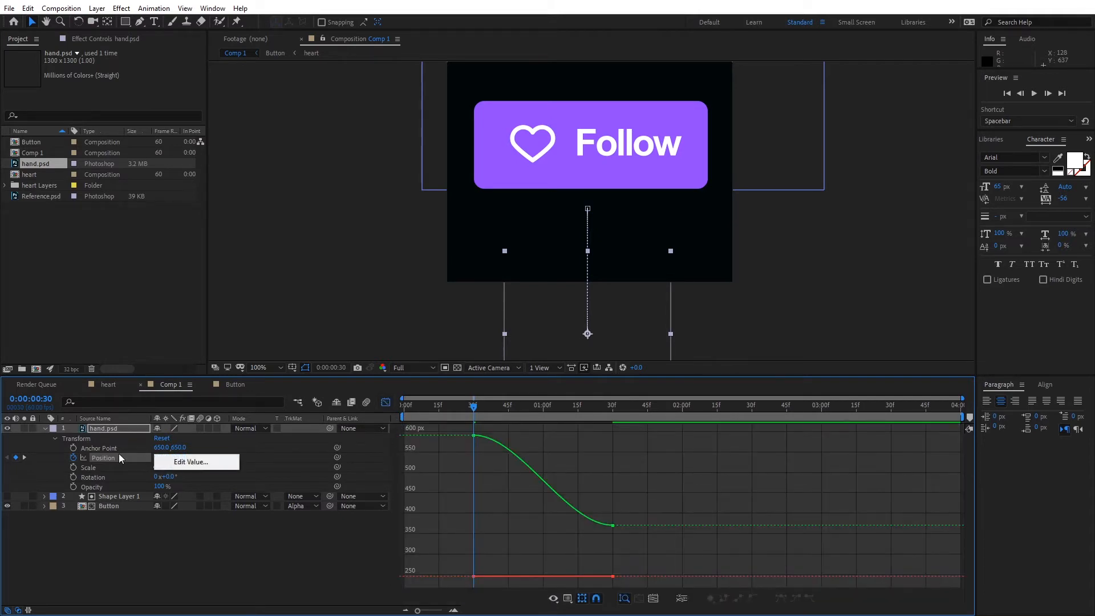
{"action": "right_click", "coordinate": [102, 457]}
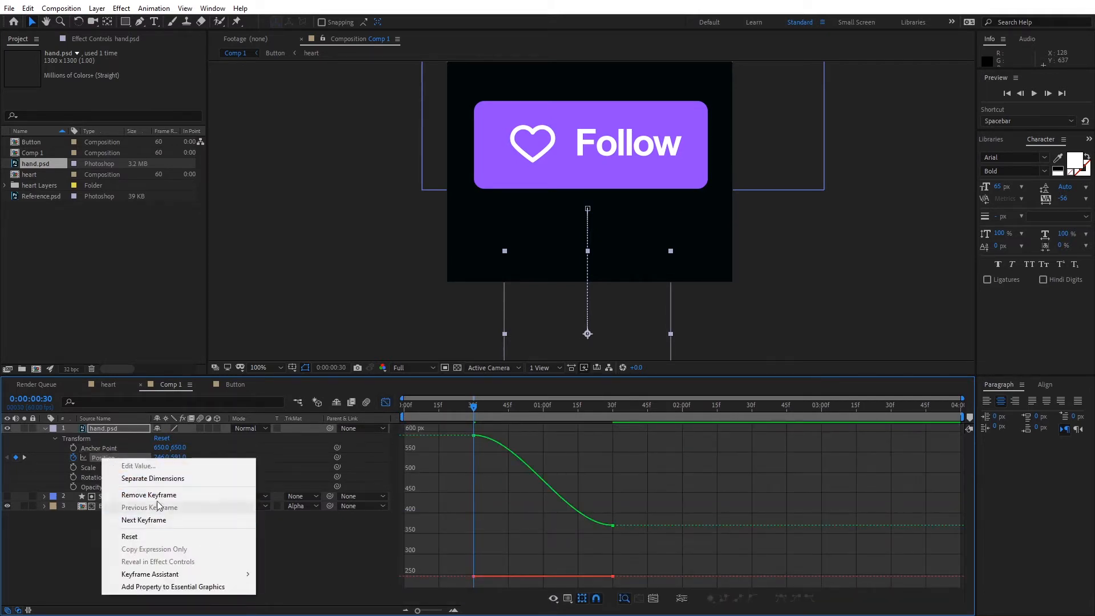
{"action": "left_click", "coordinate": [160, 479]}
{"action": "left_click", "coordinate": [122, 458]}
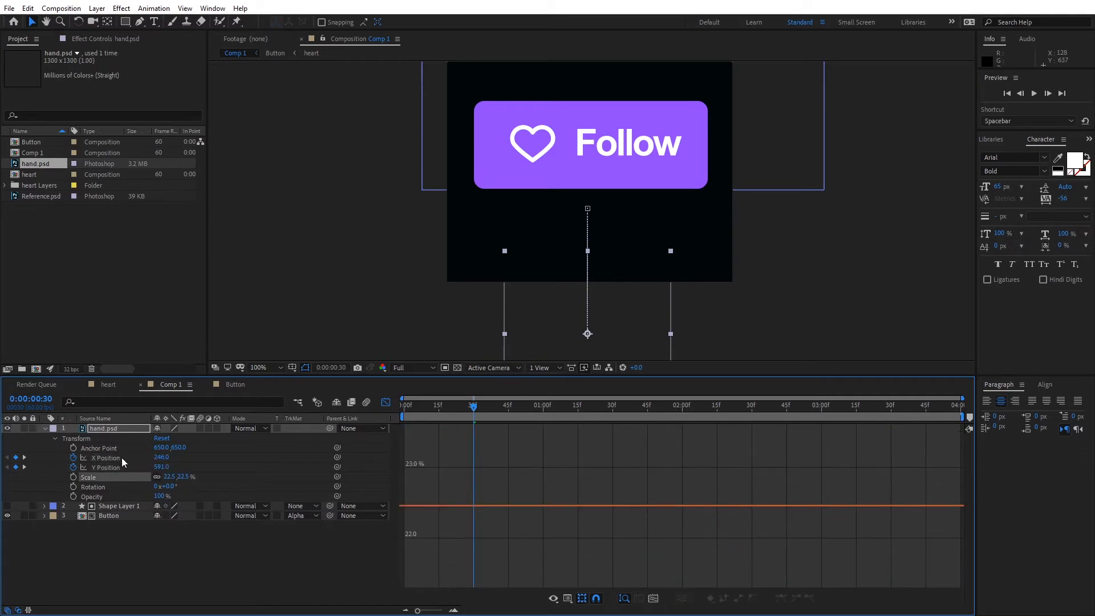
{"action": "left_click", "coordinate": [124, 468]}
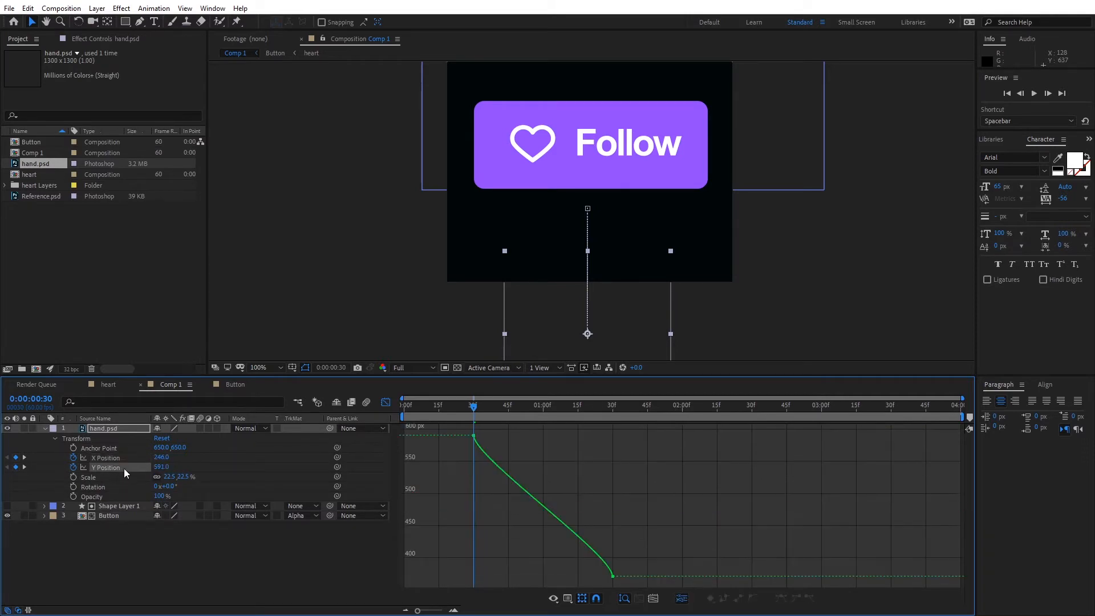
Reshape the hand's Y Position curve with a longer ease out and a slight overshoot before the last keyframe, and check the movement
{"action": "left_click", "coordinate": [479, 444]}
{"action": "left_click_drag", "start_coordinate": [475, 458], "coordinate": [546, 439]}
{"action": "left_click_drag", "start_coordinate": [612, 554], "coordinate": [566, 574]}
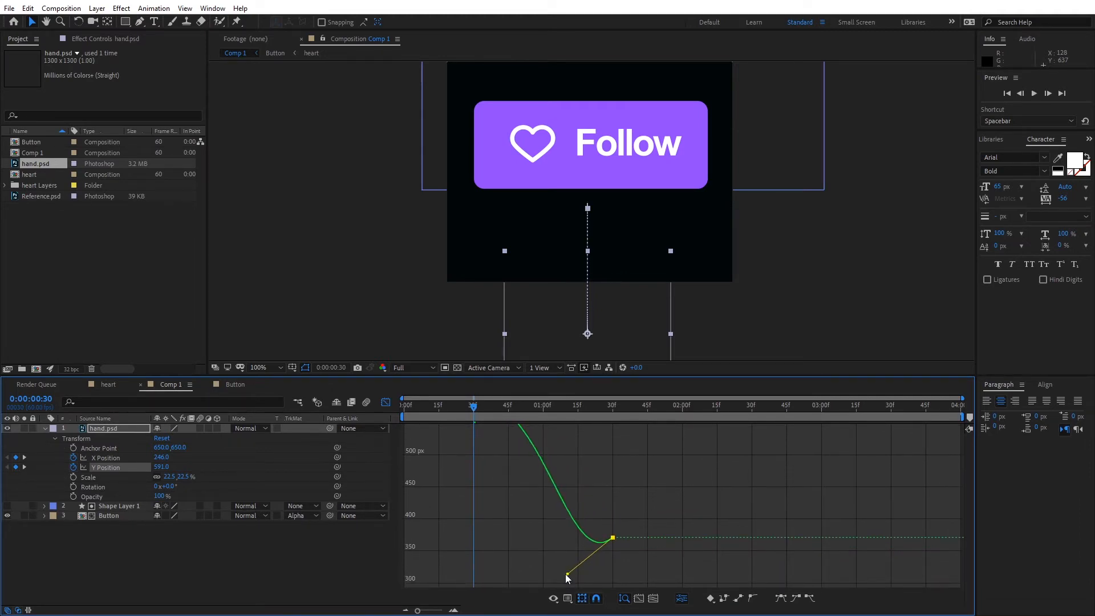
{"action": "left_click_drag", "start_coordinate": [474, 406], "coordinate": [617, 430]}
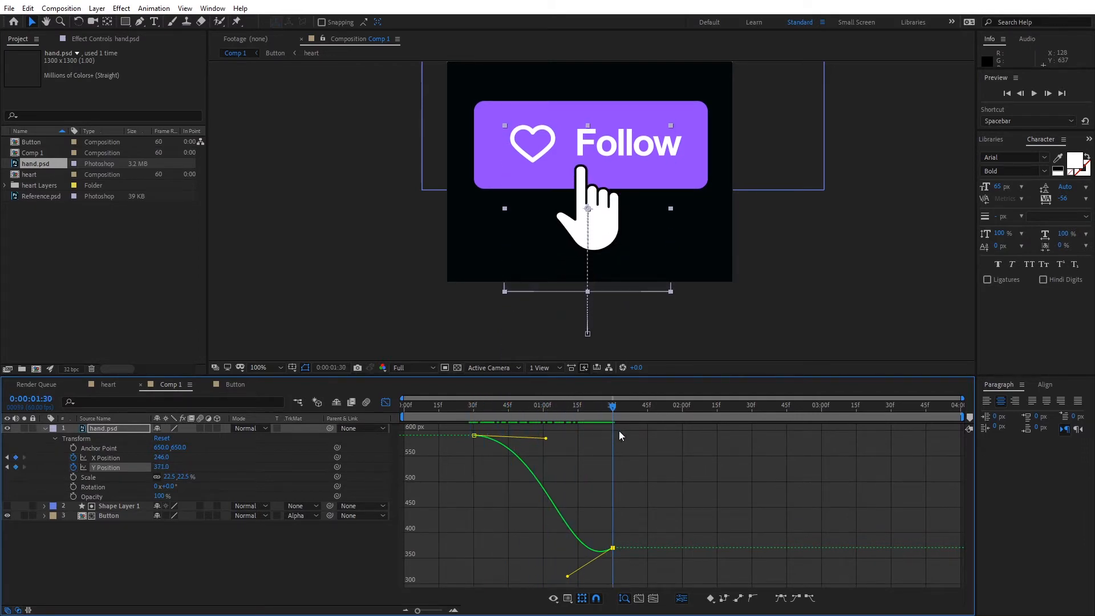
{"action": "key", "text": "Home"}
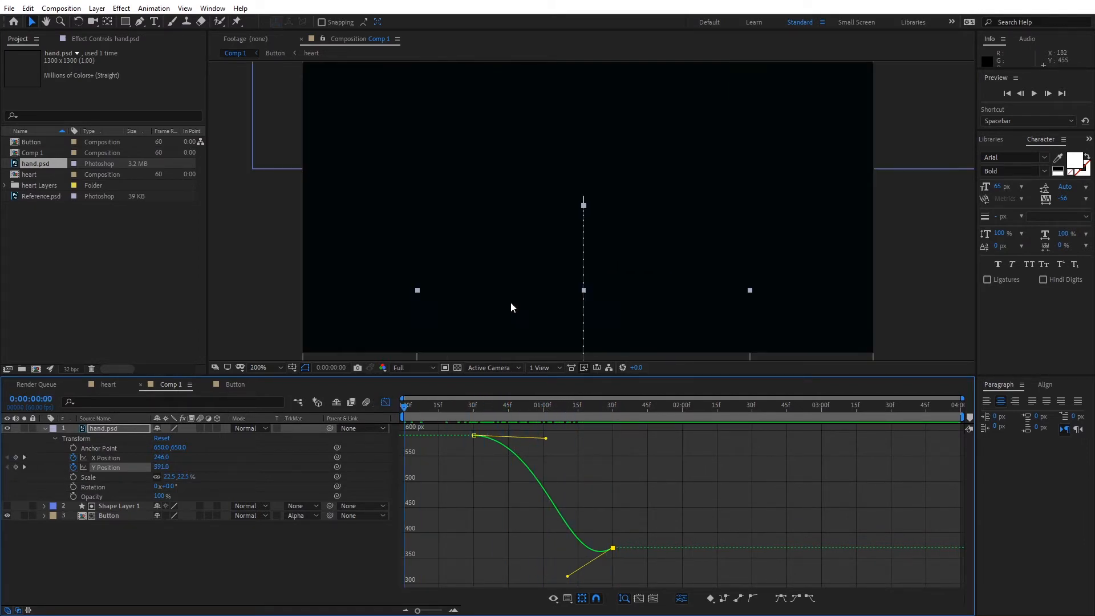
Play Comp 1 to check the hand's rise with the reshaped curve, and return from the Graph Editor to the keyframe view
{"action": "key", "text": "h"}
{"action": "left_click_drag", "start_coordinate": [545, 277], "coordinate": [548, 333]}
{"action": "key", "text": "v"}
{"action": "key", "text": "space"}
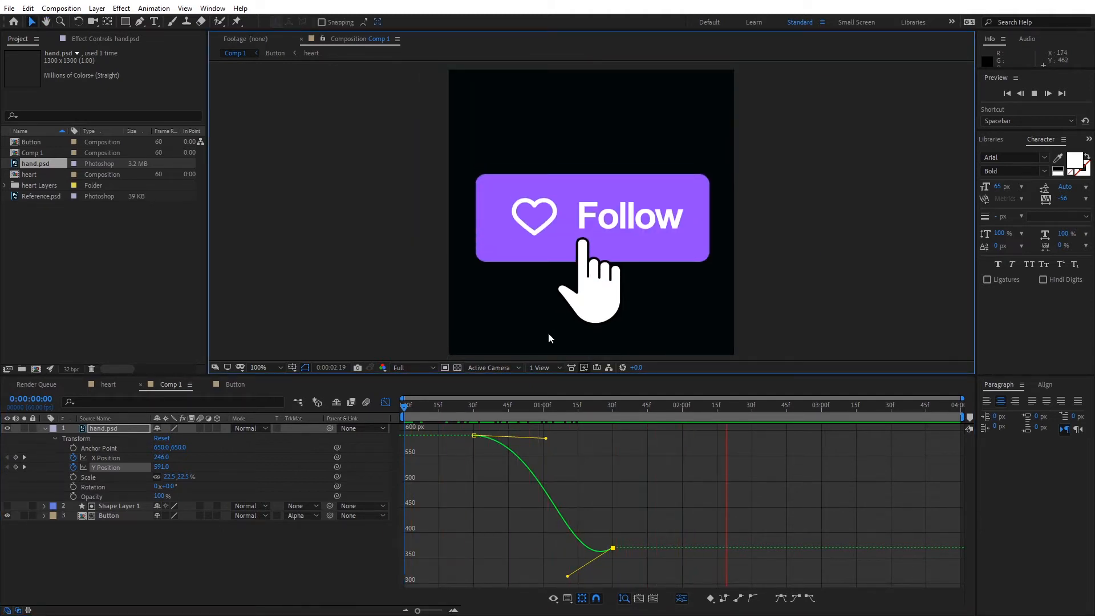
{"action": "key", "text": "space"}
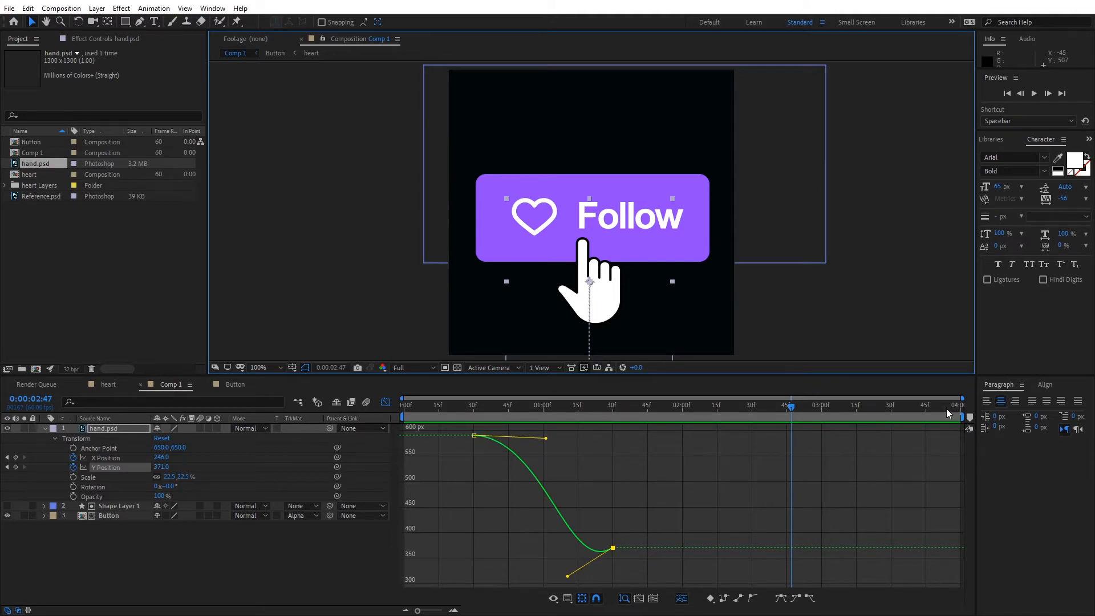
{"action": "left_click", "coordinate": [386, 403]}
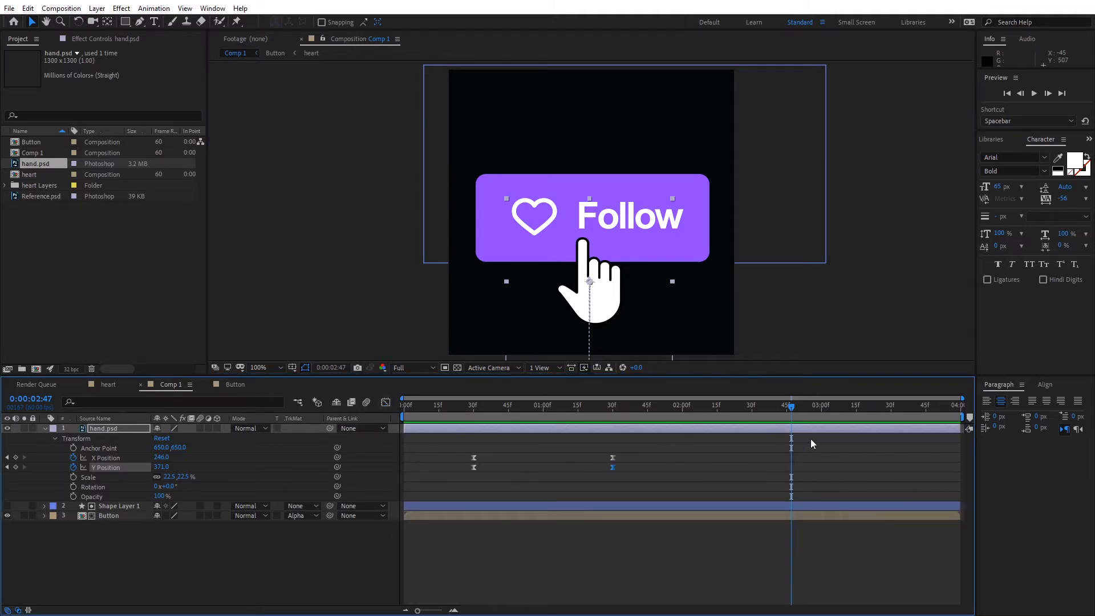
Keyframe the hand's Scale at 22.5% at 0:00:02:00, 20.5% at 0:00:02:02, and 22.5% again a couple of frames further on
{"action": "left_click_drag", "start_coordinate": [793, 406], "coordinate": [613, 409]}
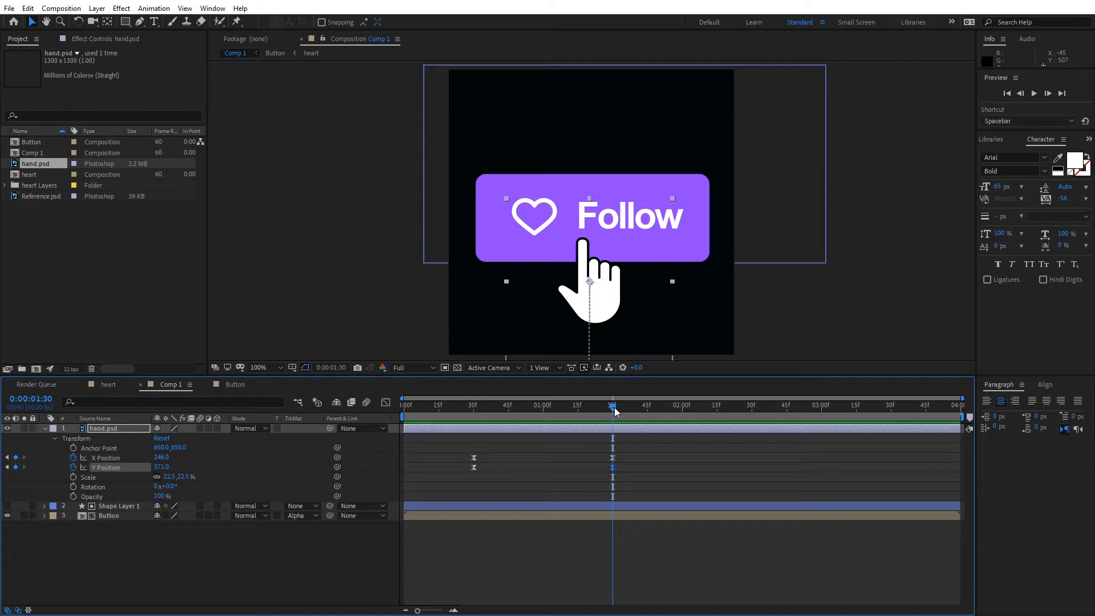
{"action": "left_click_drag", "start_coordinate": [615, 408], "coordinate": [683, 411]}
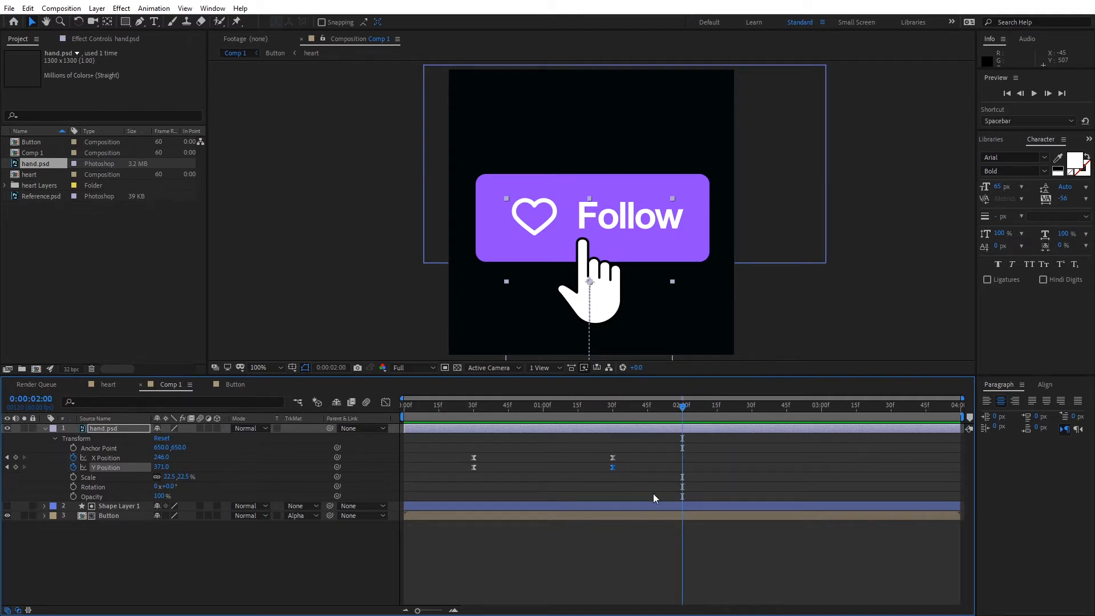
{"action": "left_click", "coordinate": [73, 477]}
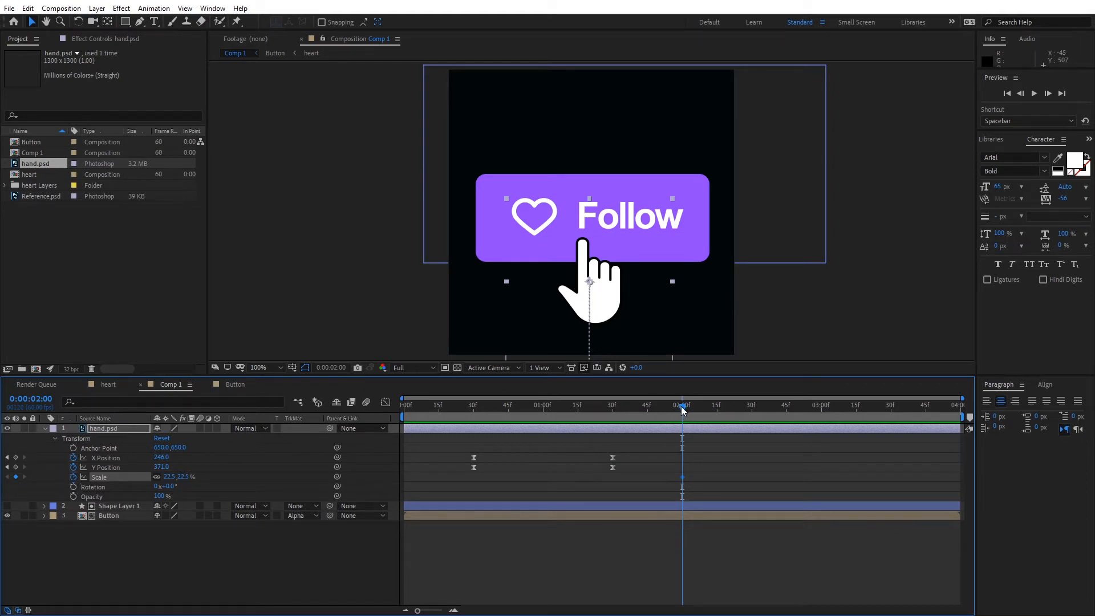
{"action": "left_click_drag", "start_coordinate": [683, 410], "coordinate": [687, 412]}
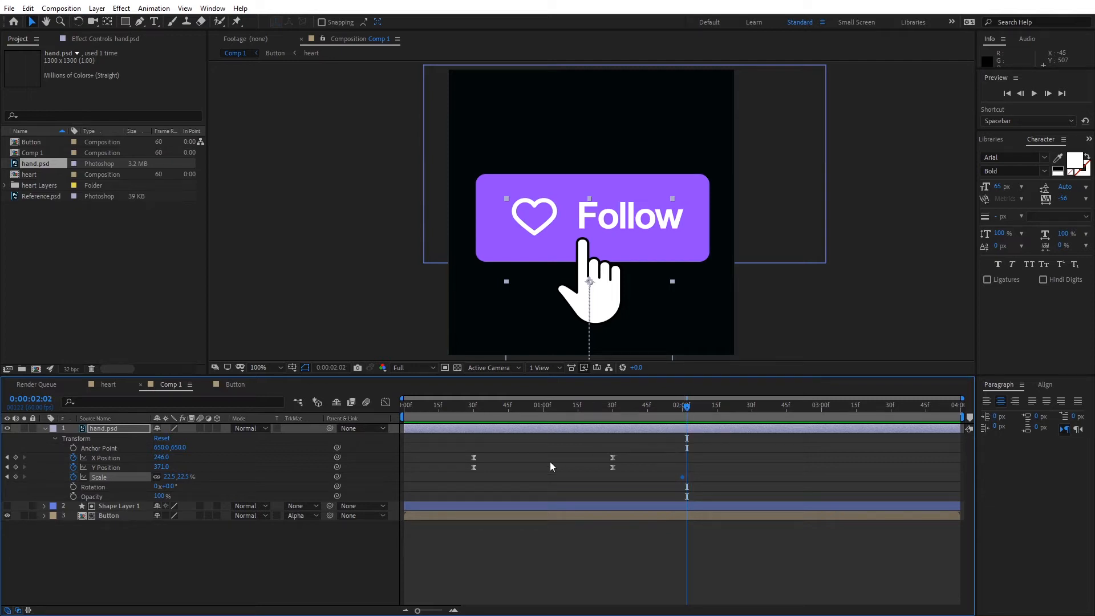
{"action": "left_click_drag", "start_coordinate": [170, 476], "coordinate": [171, 476]}
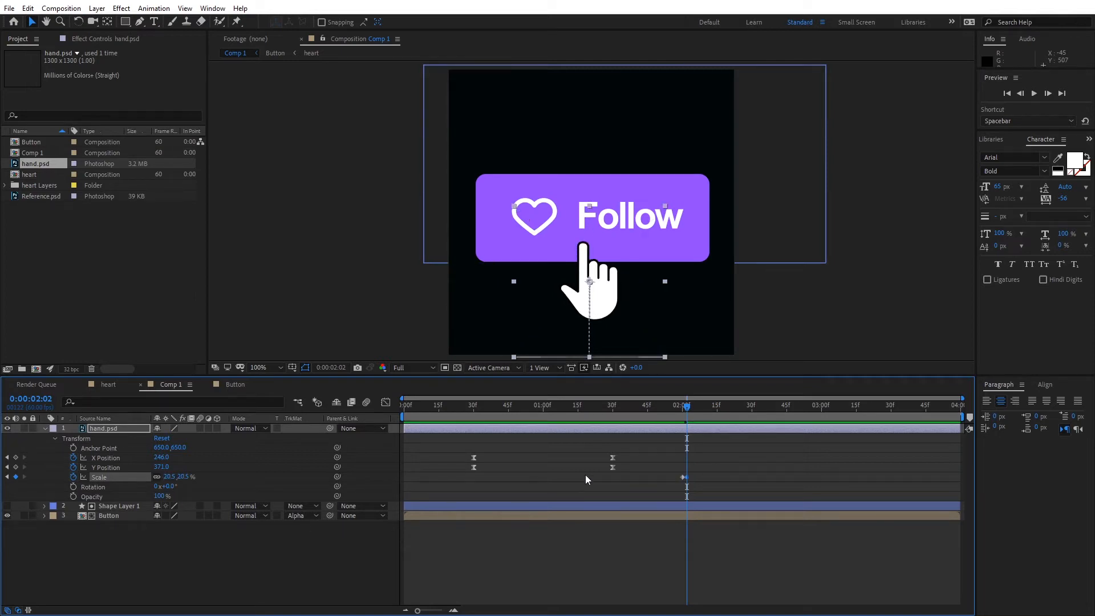
{"action": "left_click_drag", "start_coordinate": [687, 409], "coordinate": [690, 412]}
{"action": "left_click", "coordinate": [171, 477]}
{"action": "type", "text": "22.5"}
{"action": "key", "text": "Return"}
Play back the hand's brief scale dip around 0:00:02:00 to check the clicking motion
{"action": "left_click_drag", "start_coordinate": [692, 406], "coordinate": [683, 413]}
{"action": "key", "text": "space"}
{"action": "left_click_drag", "start_coordinate": [763, 409], "coordinate": [680, 415]}
{"action": "key", "text": "space"}
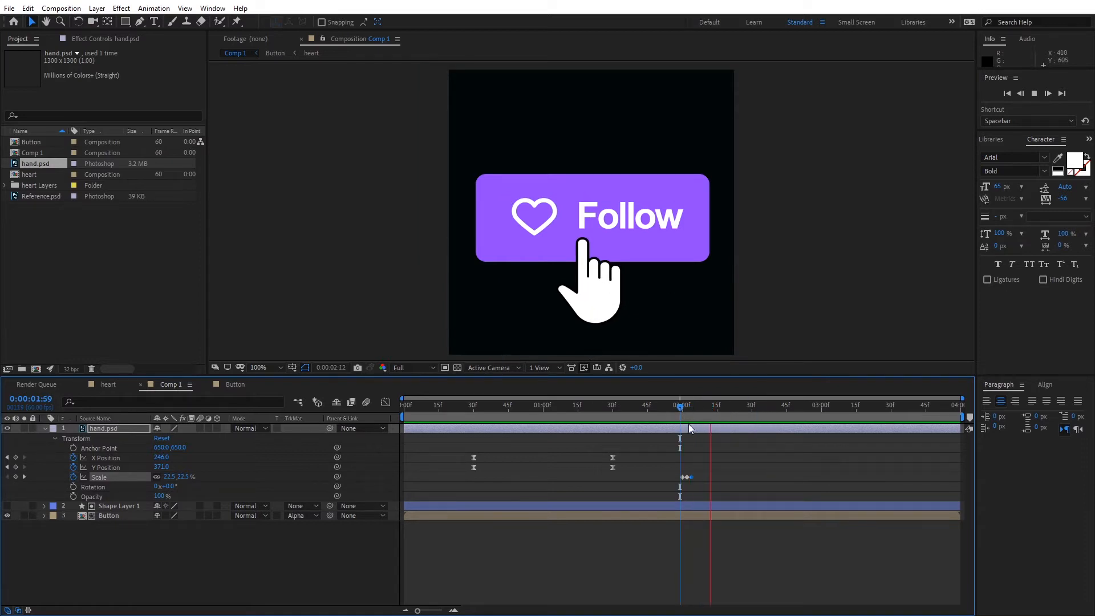
{"action": "left_click_drag", "start_coordinate": [768, 405], "coordinate": [683, 415]}
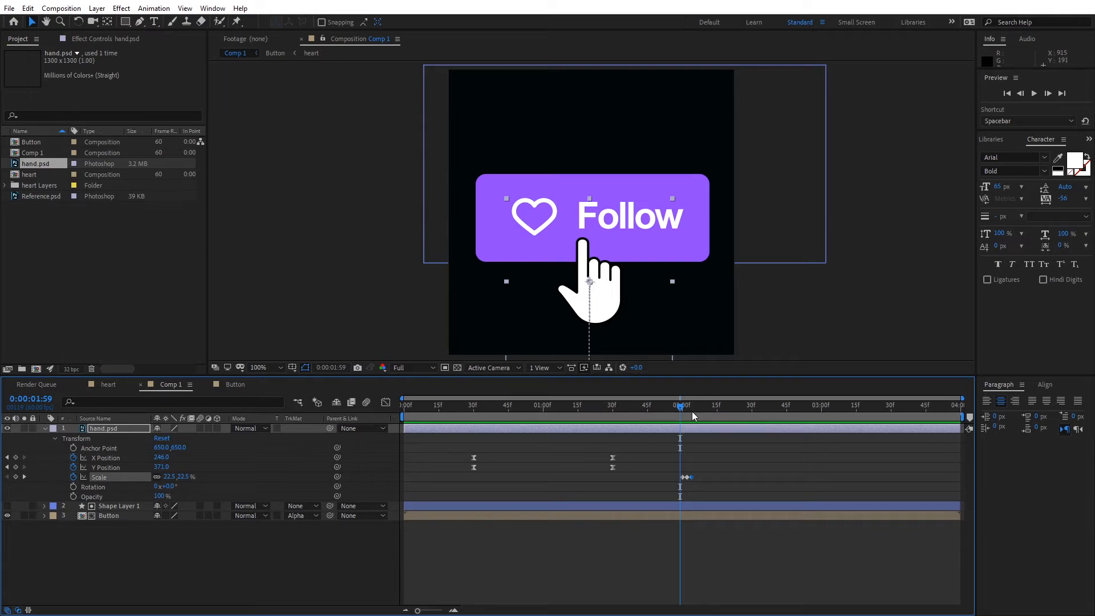
Keyframe the hand's X and Y Position to hold until 0:00:03:00 and drop below the frame to 246, 624 at 0:00:03:30
{"action": "left_click_drag", "start_coordinate": [680, 405], "coordinate": [822, 418]}
{"action": "left_click", "coordinate": [15, 457]}
{"action": "left_click", "coordinate": [16, 467]}
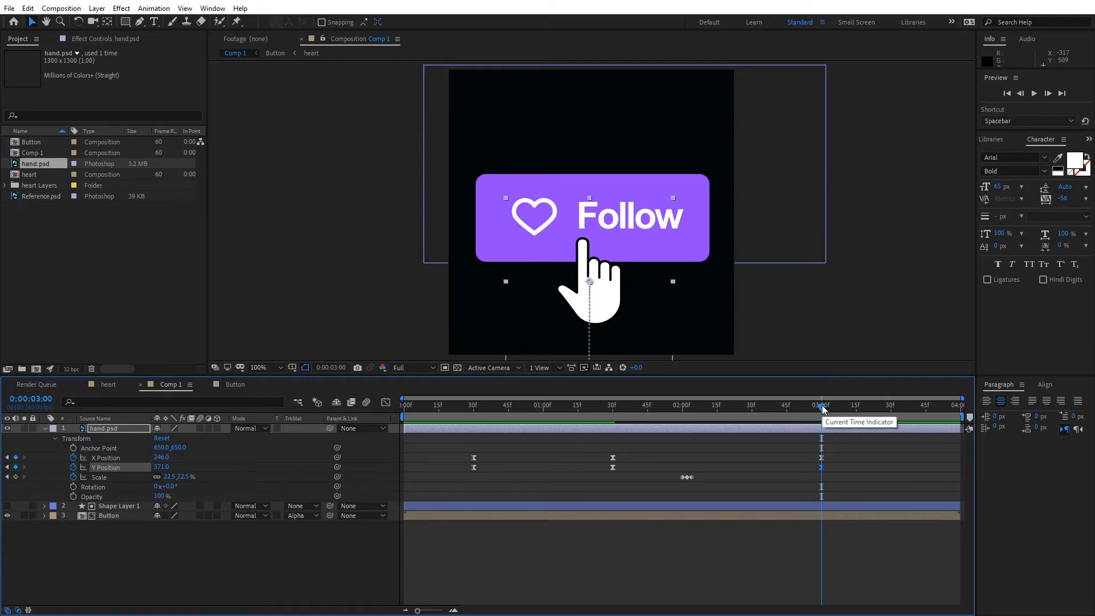
{"action": "left_click_drag", "start_coordinate": [821, 407], "coordinate": [891, 419]}
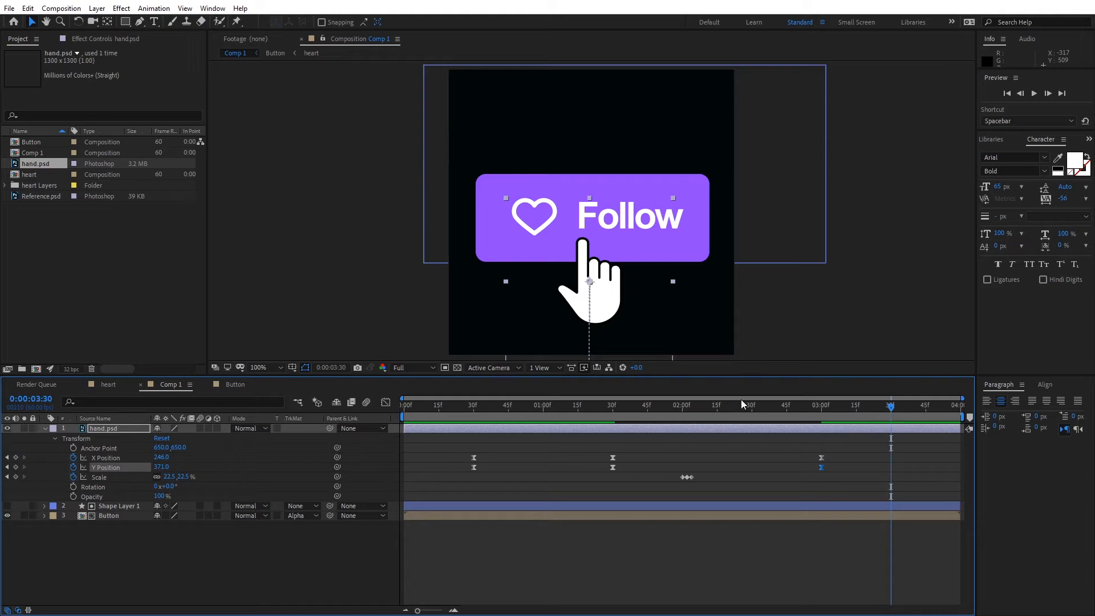
{"action": "key", "text": "h"}
{"action": "left_click_drag", "start_coordinate": [749, 314], "coordinate": [757, 258]}
{"action": "key", "text": "v"}
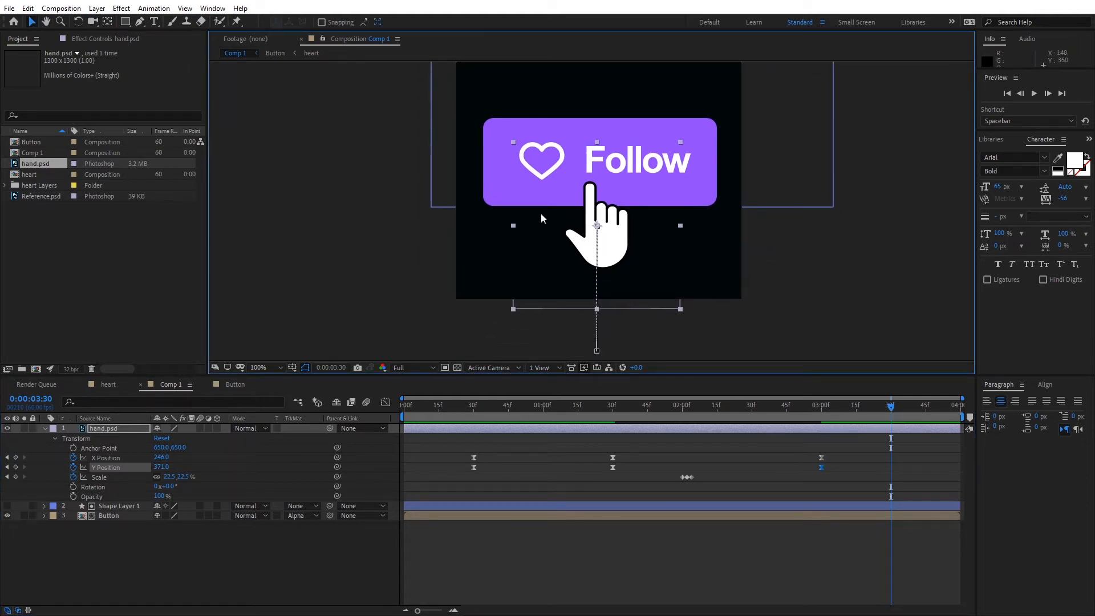
{"action": "left_click_drag", "start_coordinate": [612, 253], "coordinate": [624, 395]}
Select the hand's last two Y Position keyframes and display their curve in the Graph Editor
{"action": "left_click", "coordinate": [891, 464]}
{"action": "left_click", "coordinate": [821, 458]}
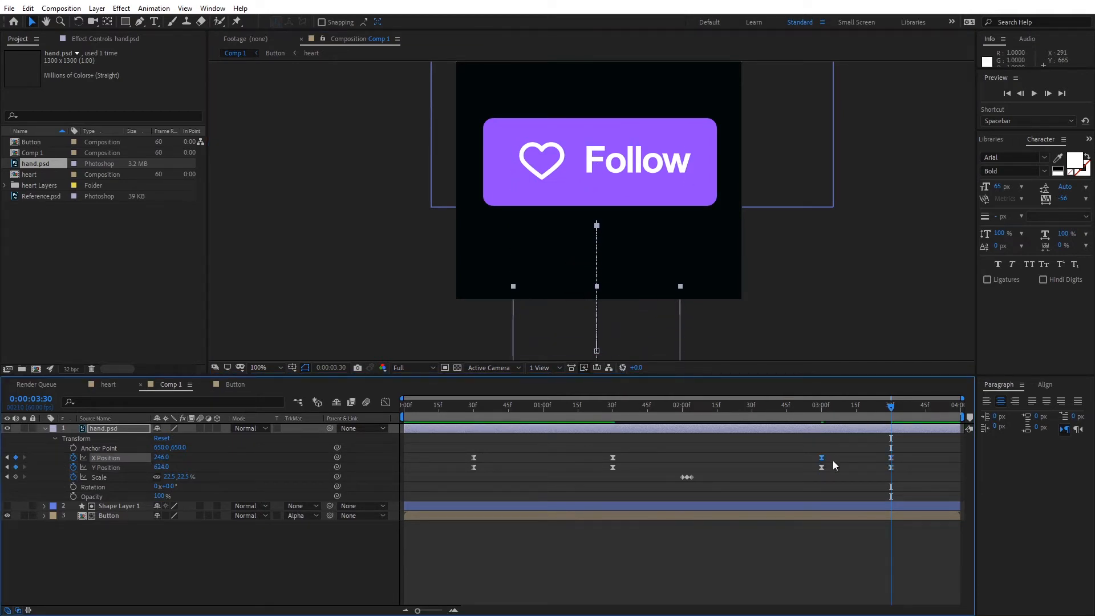
{"action": "left_click", "coordinate": [891, 468]}
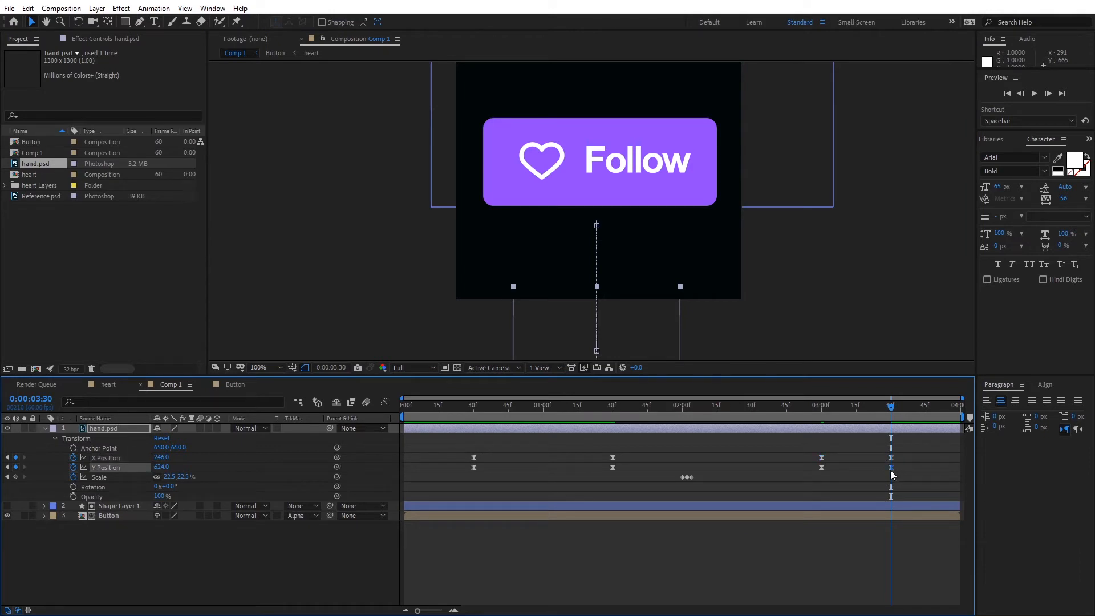
{"action": "right_click", "coordinate": [822, 468]}
{"action": "mouse_move", "coordinate": [879, 610]}
{"action": "left_click", "coordinate": [823, 485]}
{"action": "left_click", "coordinate": [385, 402]}
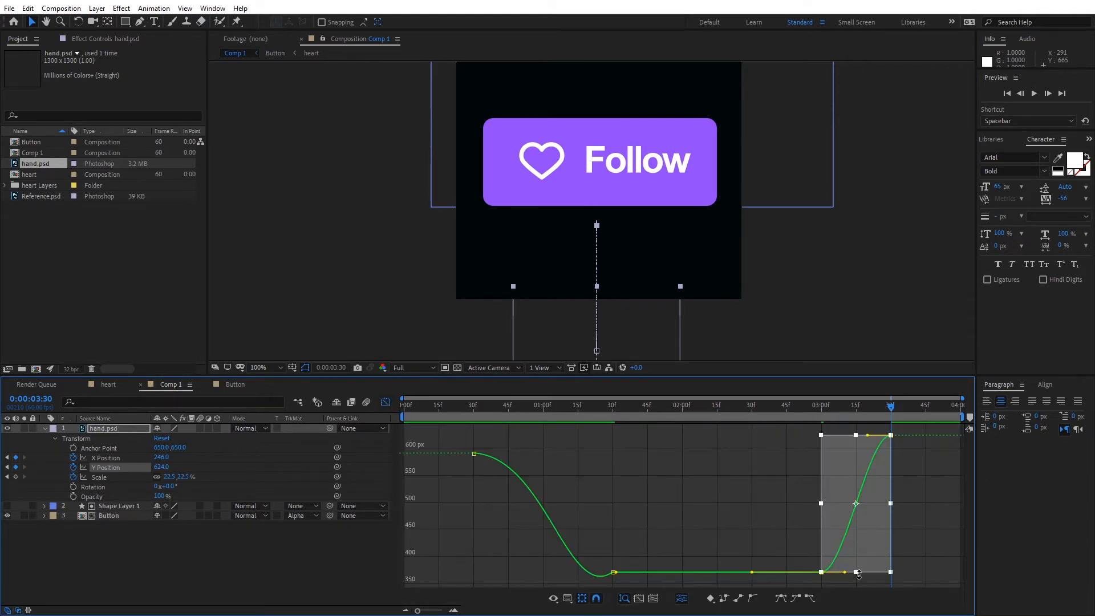
Try to steepen the hand's Y Position curve between 0:00:03:00 and 0:00:03:30, and undo the handle adjustments
{"action": "left_click_drag", "start_coordinate": [847, 574], "coordinate": [865, 573]}
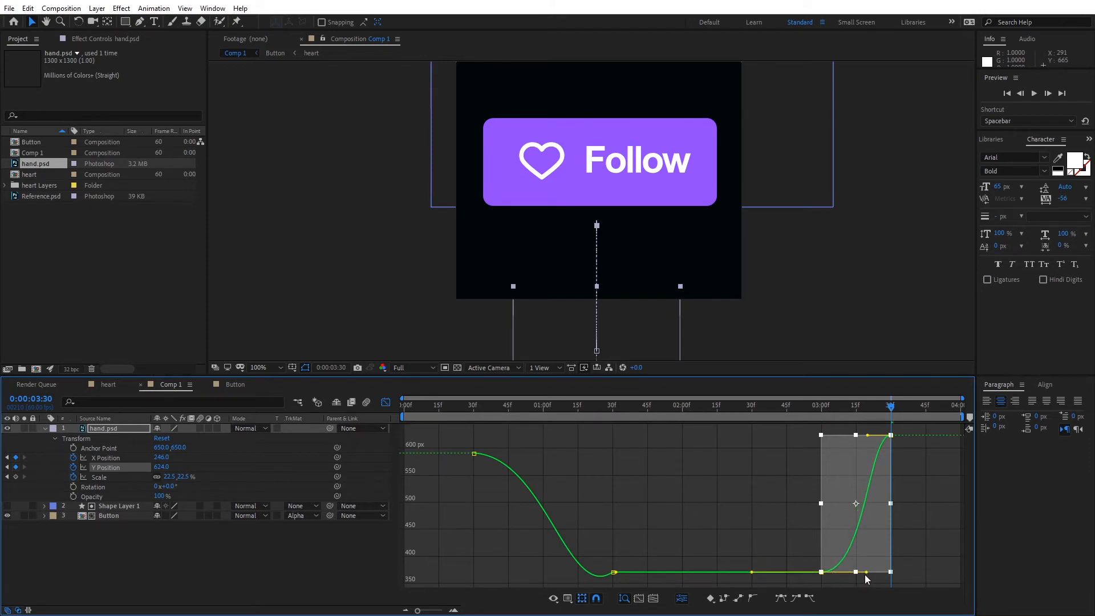
{"action": "left_click", "coordinate": [891, 435]}
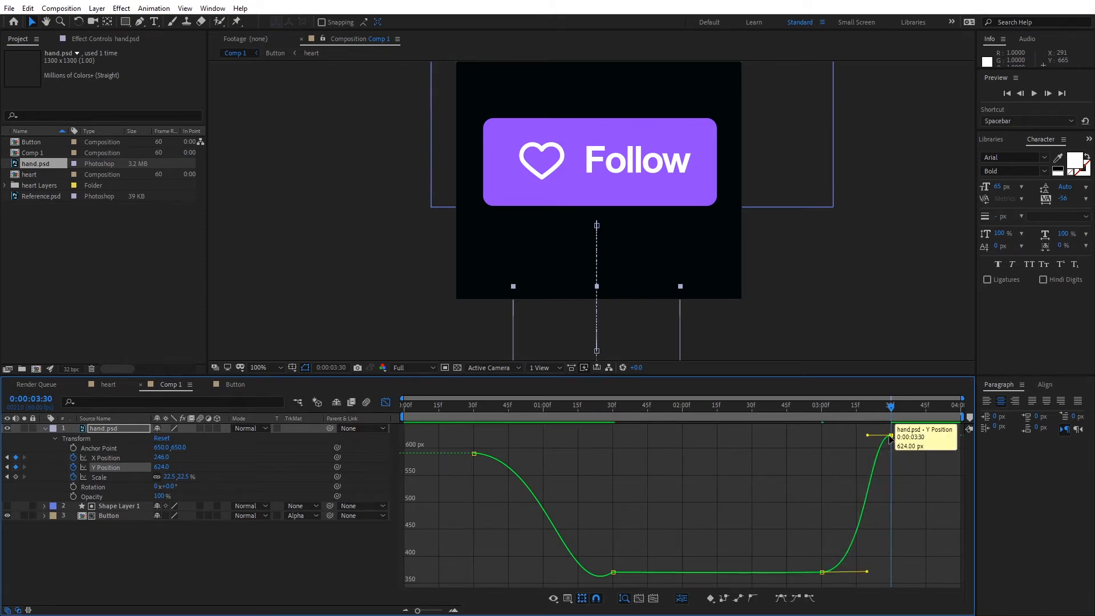
{"action": "left_click_drag", "start_coordinate": [867, 435], "coordinate": [836, 436]}
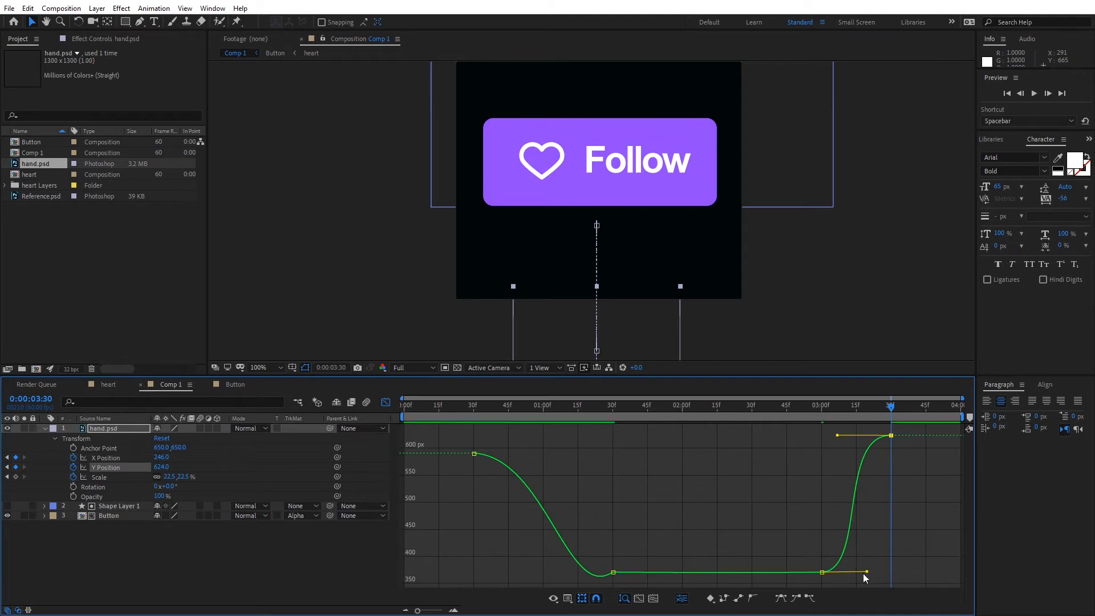
{"action": "left_click_drag", "start_coordinate": [867, 572], "coordinate": [870, 574]}
{"action": "key", "text": "ctrl+z"}
{"action": "key", "text": "ctrl+z"}
{"action": "key", "text": "ctrl+z"}
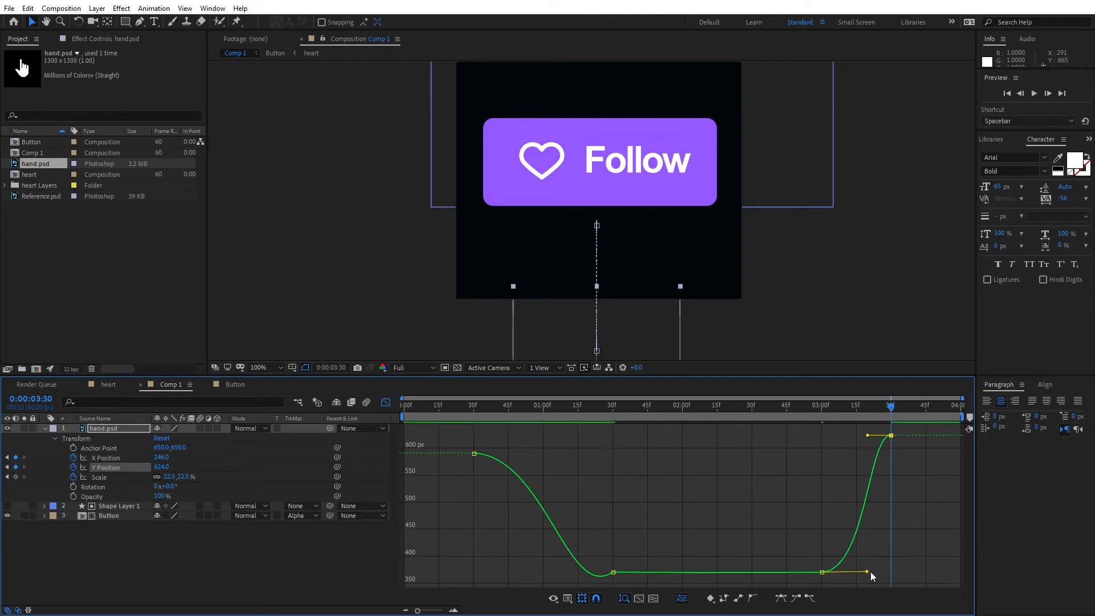
Lengthen the ease handles of the Y Position keyframes at 0:00:03:00 and 0:00:03:30 for a steeper exit curve, and close the Graph Editor
{"action": "left_click", "coordinate": [822, 572], "text": "shift"}
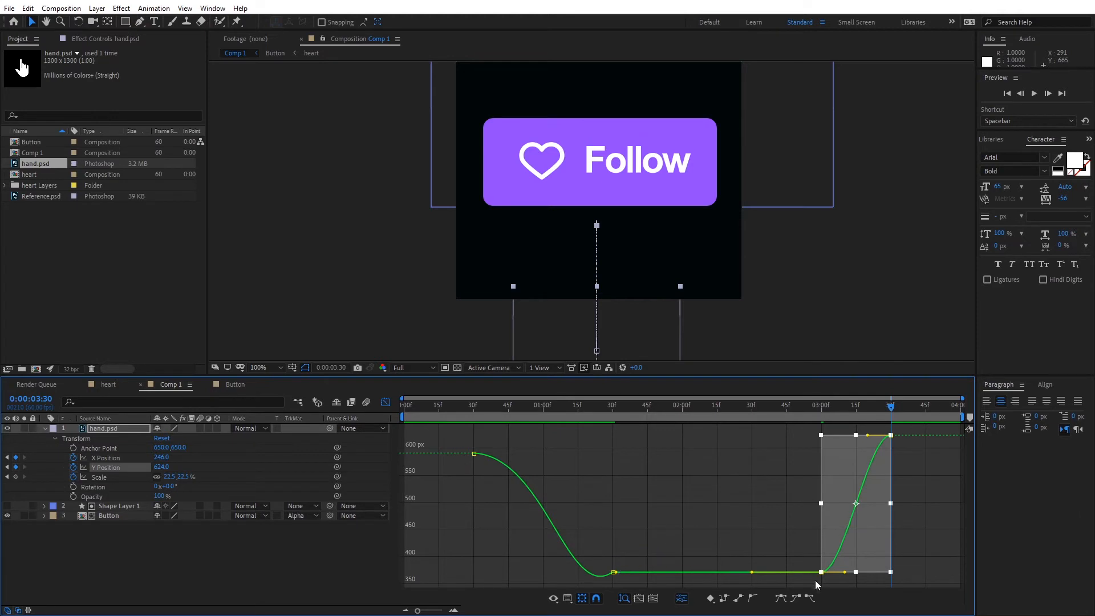
{"action": "left_click", "coordinate": [820, 574]}
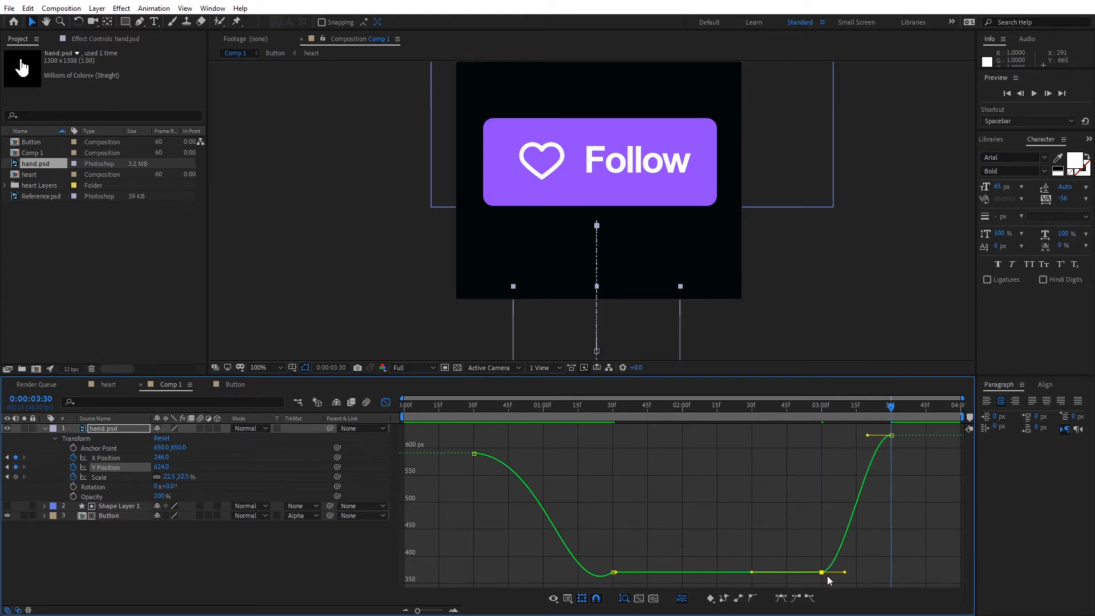
{"action": "left_click_drag", "start_coordinate": [844, 572], "coordinate": [877, 574]}
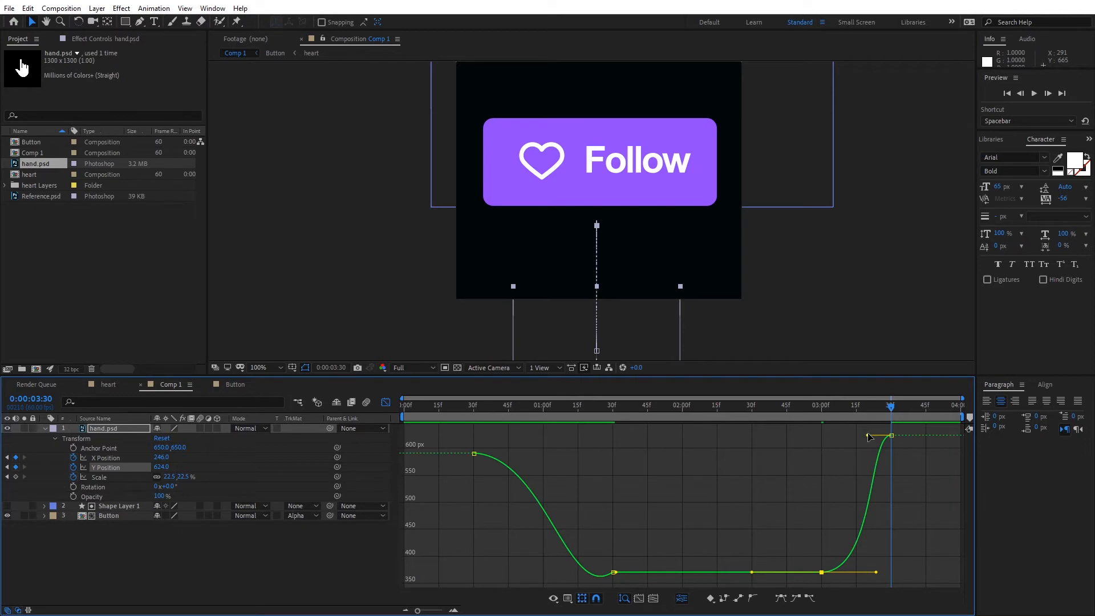
{"action": "left_click_drag", "start_coordinate": [867, 436], "coordinate": [843, 436]}
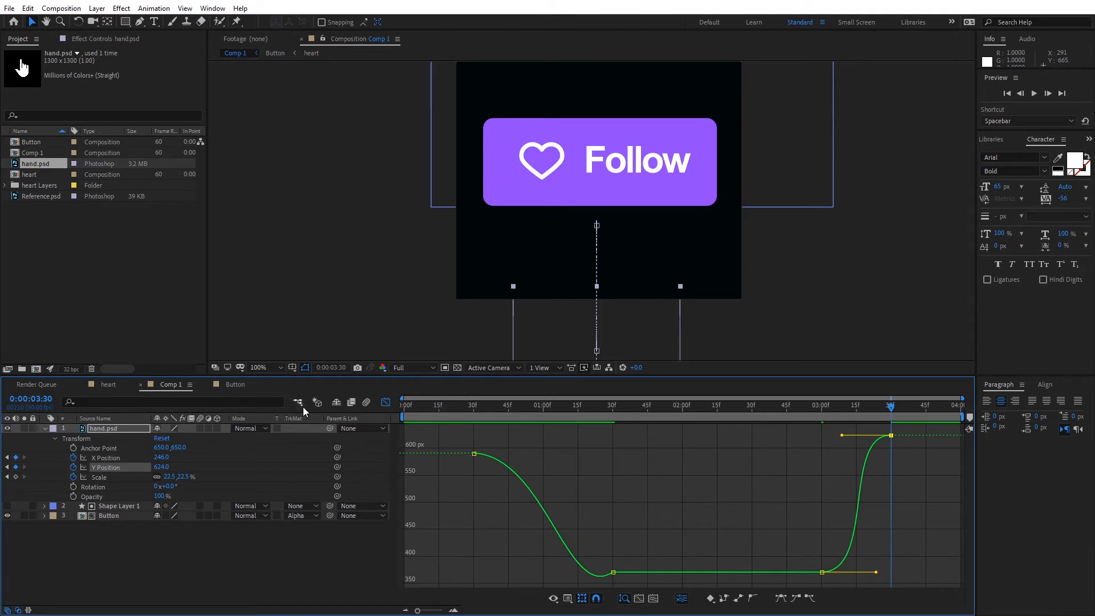
{"action": "left_click", "coordinate": [386, 402]}
Play Comp 1 from the start to review the button and hand animation
{"action": "key", "text": "Home"}
{"action": "left_click_drag", "start_coordinate": [798, 244], "coordinate": [806, 300]}
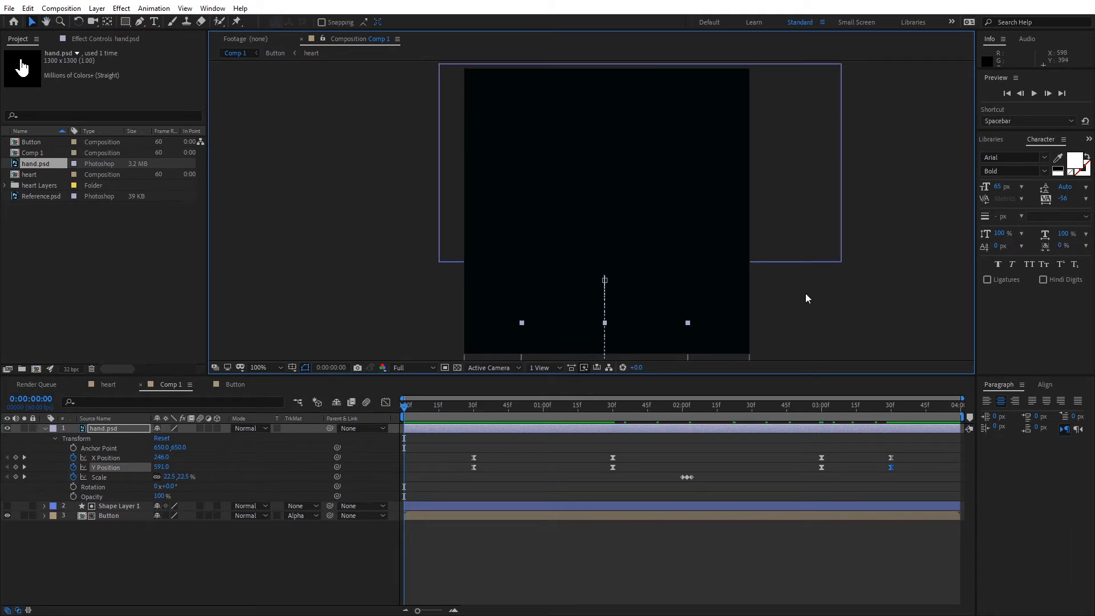
{"action": "key", "text": "space"}
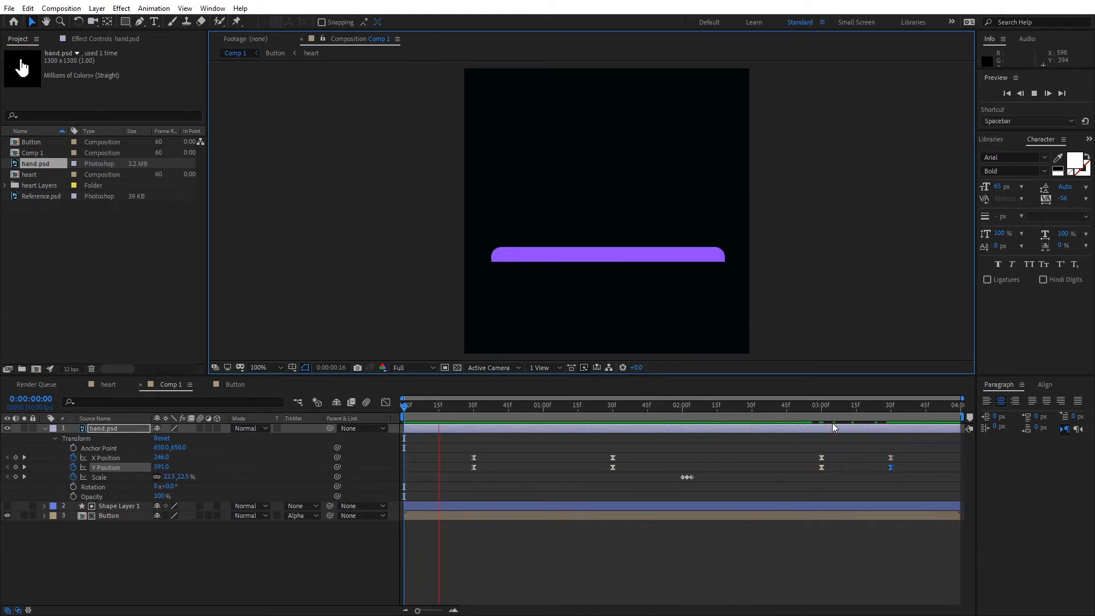
{"action": "key", "text": "space"}
Enable motion blur on the hand.psd, Shape Layer 1 and Button layers, and preview the composition from the start
{"action": "left_click", "coordinate": [44, 429]}
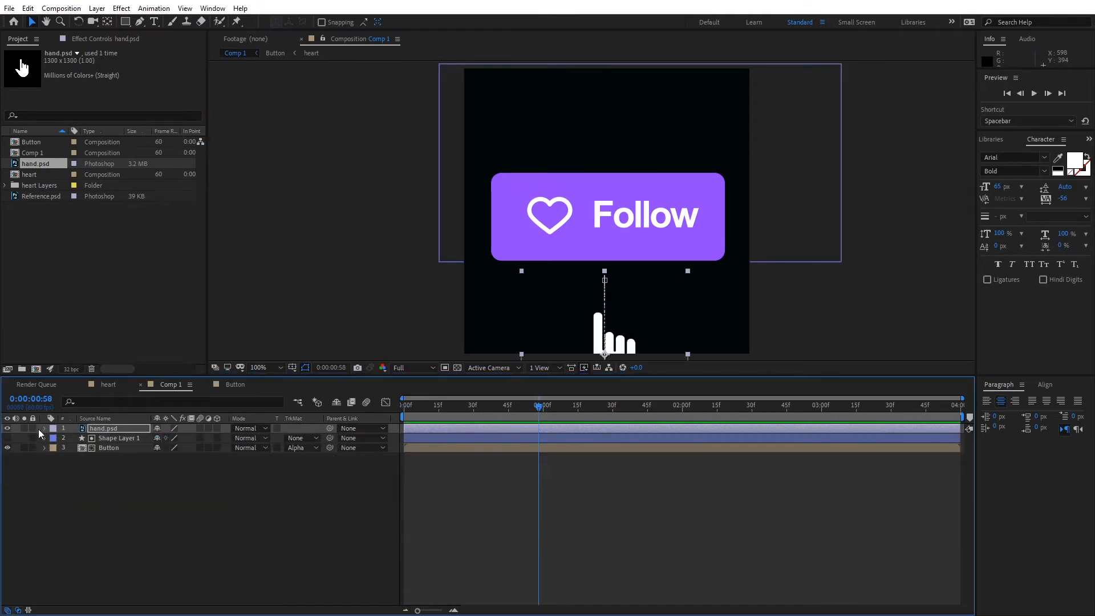
{"action": "left_click", "coordinate": [201, 428]}
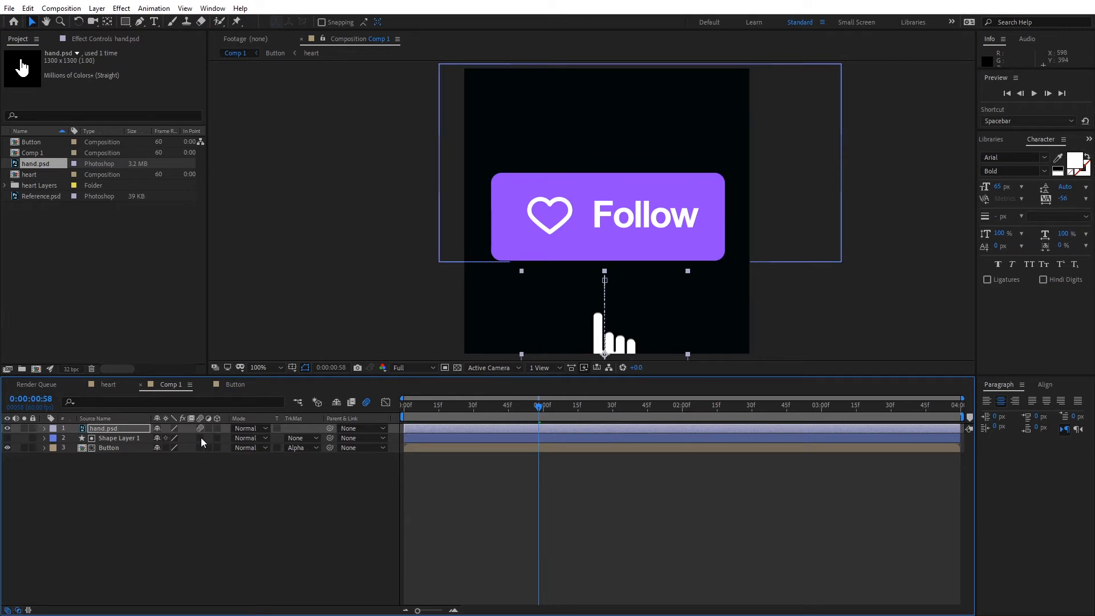
{"action": "left_click_drag", "start_coordinate": [201, 437], "coordinate": [200, 449]}
{"action": "left_click_drag", "start_coordinate": [531, 405], "coordinate": [389, 409]}
{"action": "key", "text": "space"}
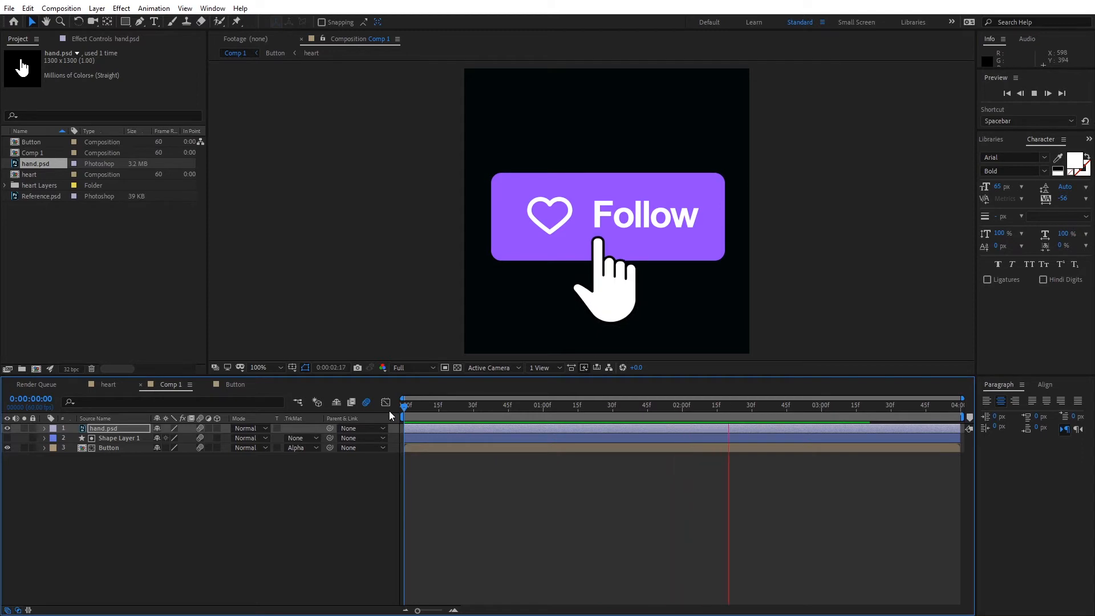
{"action": "key", "text": "space"}
Turn off motion blur rendering for the whole composition and scrub to 0:00:01:11
{"action": "mouse_move", "coordinate": [405, 406]}
{"action": "left_mouse_down"}
{"action": "mouse_move", "coordinate": [945, 407]}
{"action": "mouse_move", "coordinate": [407, 409]}
{"action": "mouse_move", "coordinate": [468, 413]}
{"action": "mouse_move", "coordinate": [423, 408]}
{"action": "left_mouse_up"}
{"action": "left_click", "coordinate": [366, 402]}
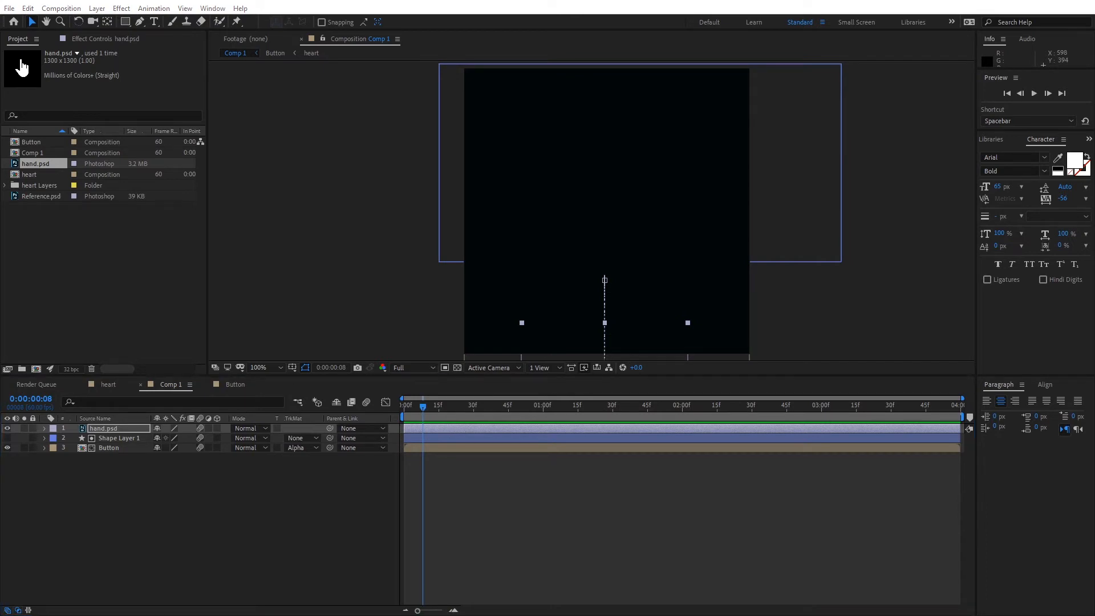
{"action": "left_click_drag", "start_coordinate": [426, 410], "coordinate": [568, 409]}
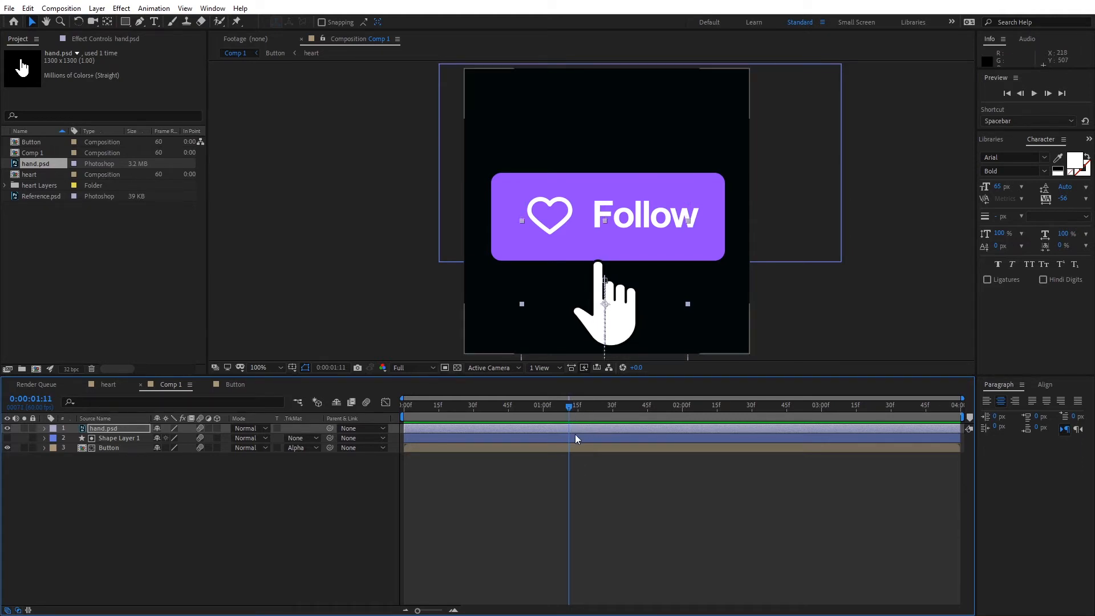
In the Button composition, keyframe the To colour of Shape Layer 1's Change to Color effect at 0:00:01:11
{"action": "double_click", "coordinate": [103, 449]}
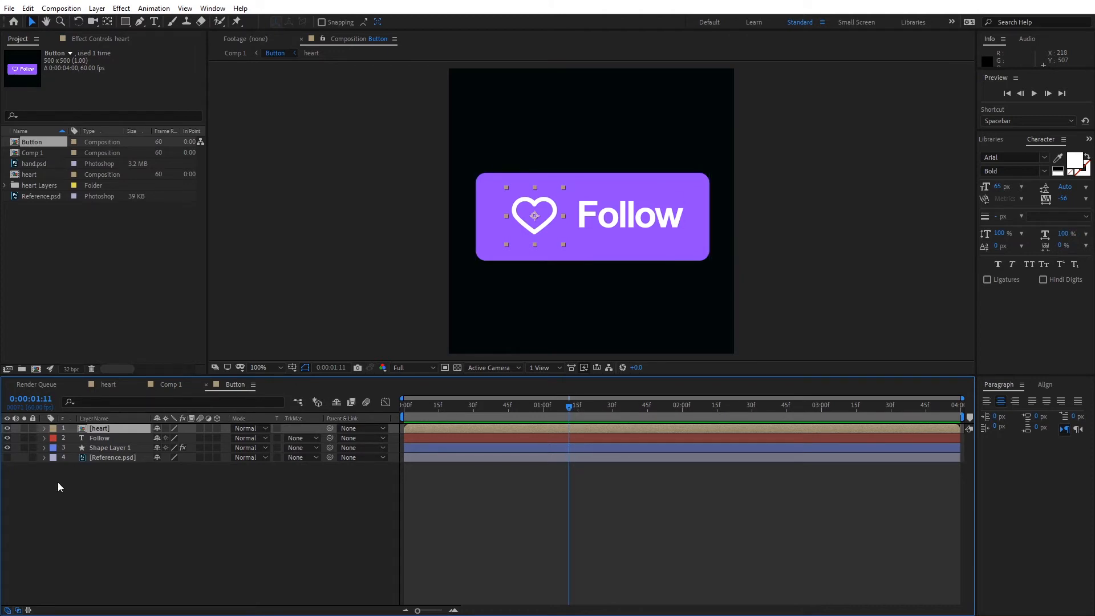
{"action": "left_click", "coordinate": [44, 448]}
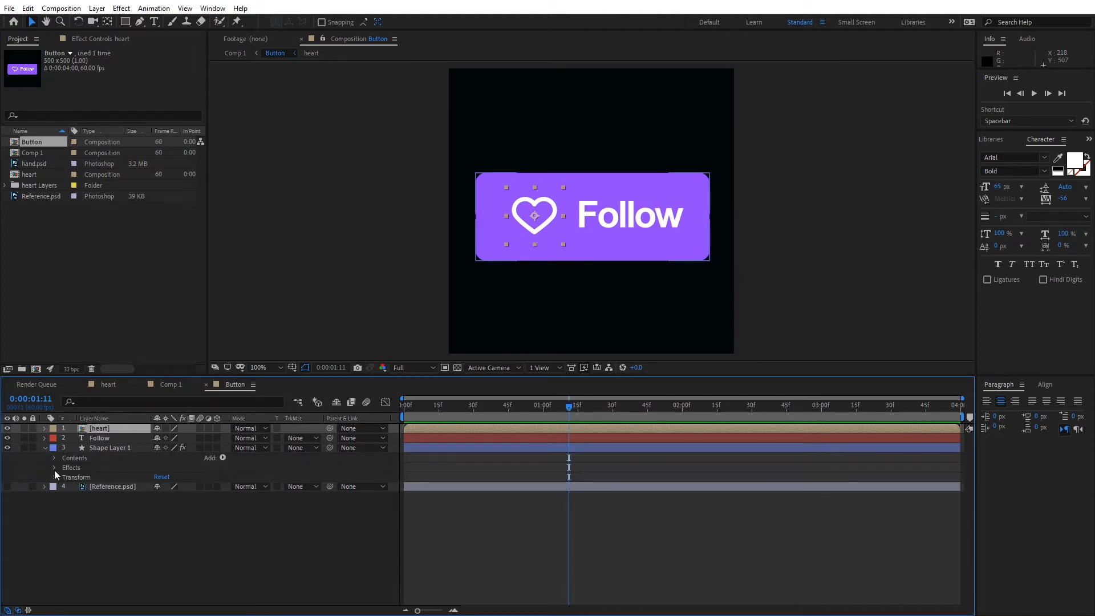
{"action": "left_click", "coordinate": [54, 468]}
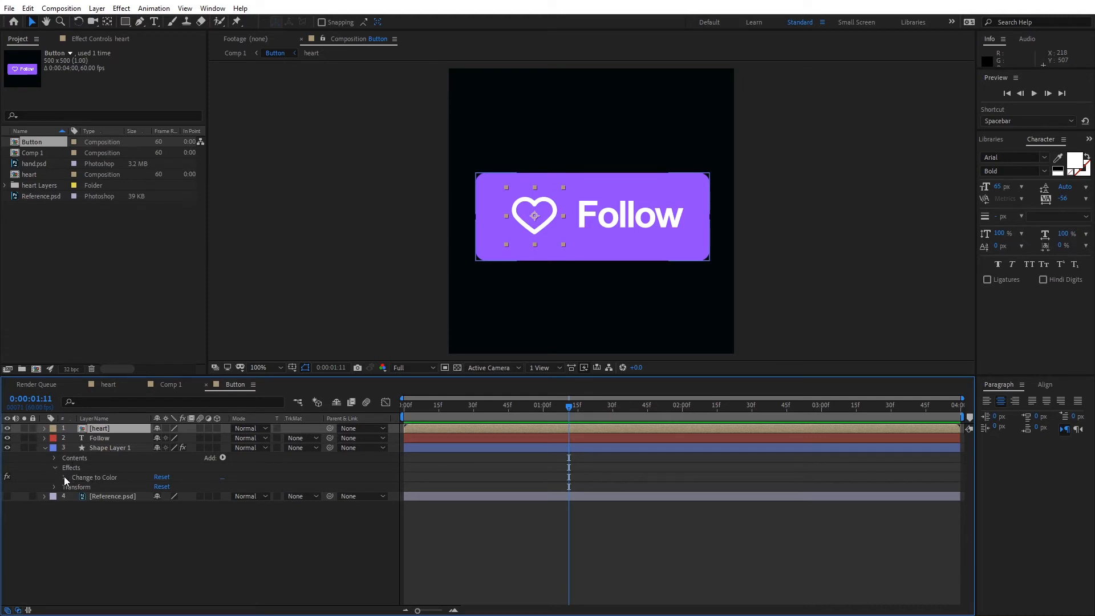
{"action": "left_click", "coordinate": [64, 477]}
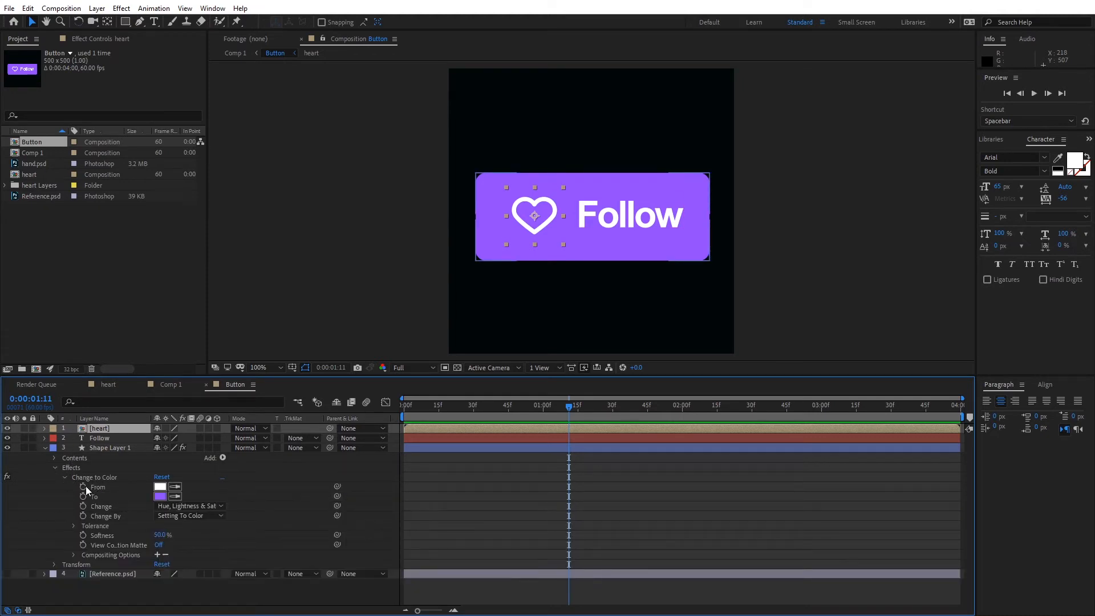
{"action": "left_click", "coordinate": [83, 496]}
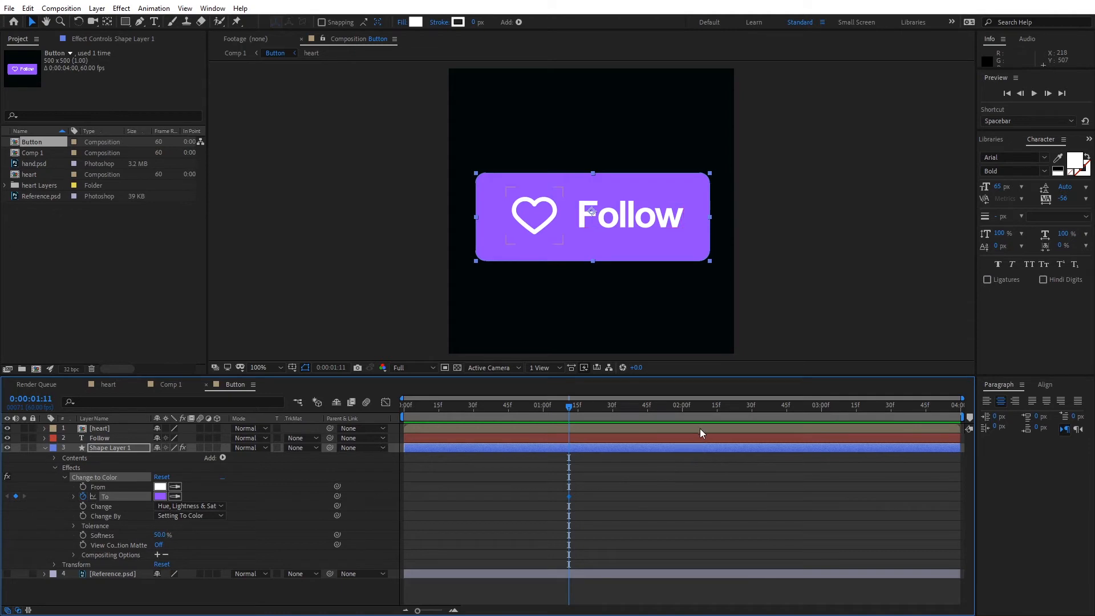
At 0:00:01:15, set the To colour to the lighter purple sampled from the lower button in Reference.psd, and hide the reference again
{"action": "left_click_drag", "start_coordinate": [568, 409], "coordinate": [578, 410]}
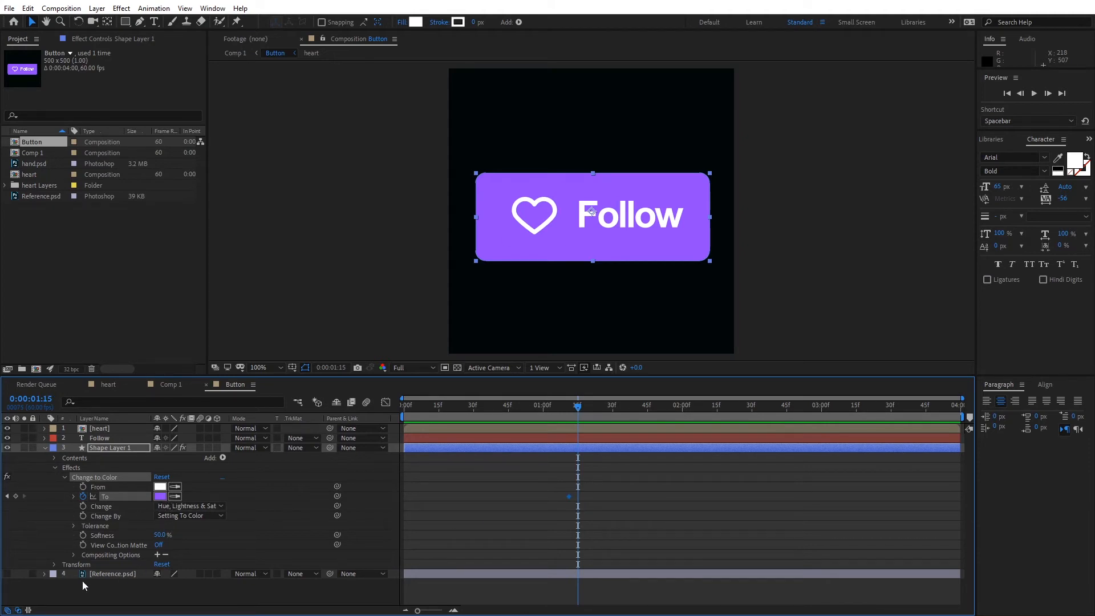
{"action": "left_click", "coordinate": [7, 574]}
{"action": "left_click", "coordinate": [179, 498]}
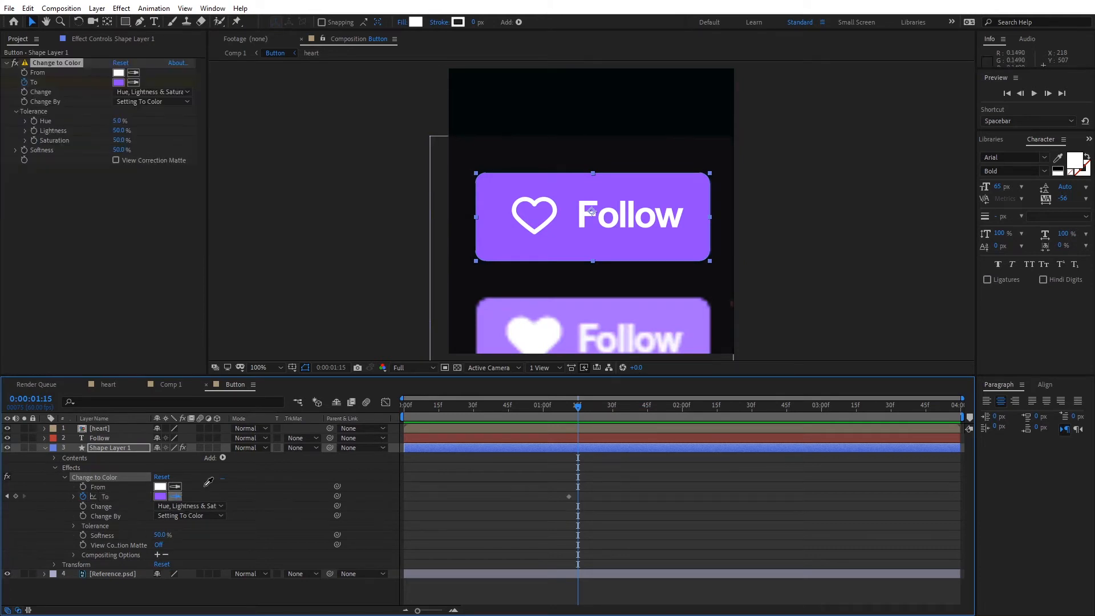
{"action": "left_click", "coordinate": [585, 311]}
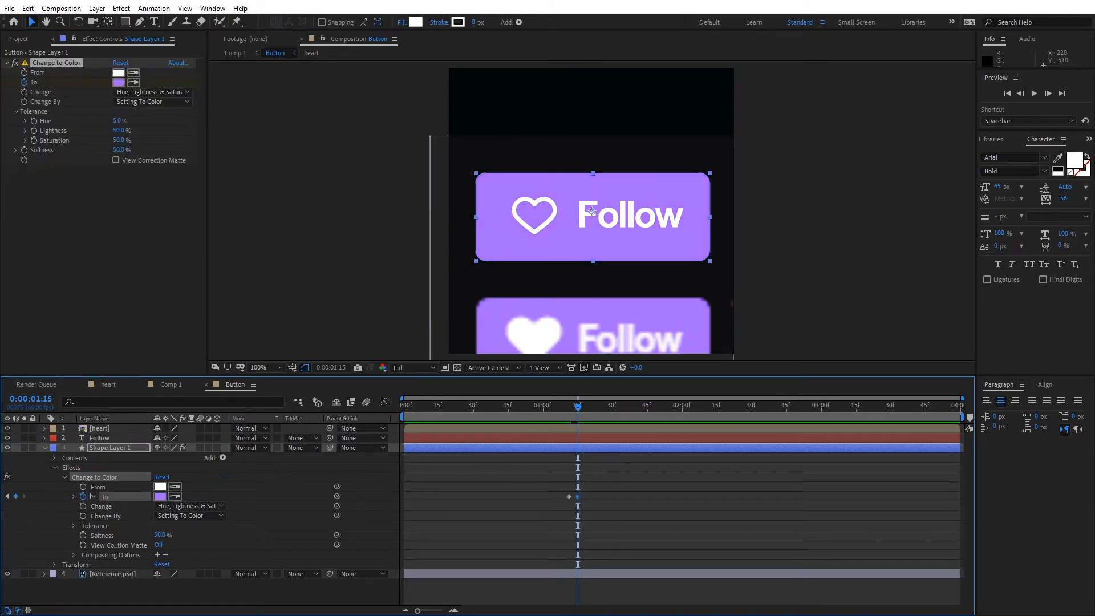
{"action": "left_click", "coordinate": [8, 573]}
Preview the button's colour change between 0:00:01:11 and 0:00:01:15
{"action": "left_click_drag", "start_coordinate": [577, 411], "coordinate": [567, 413]}
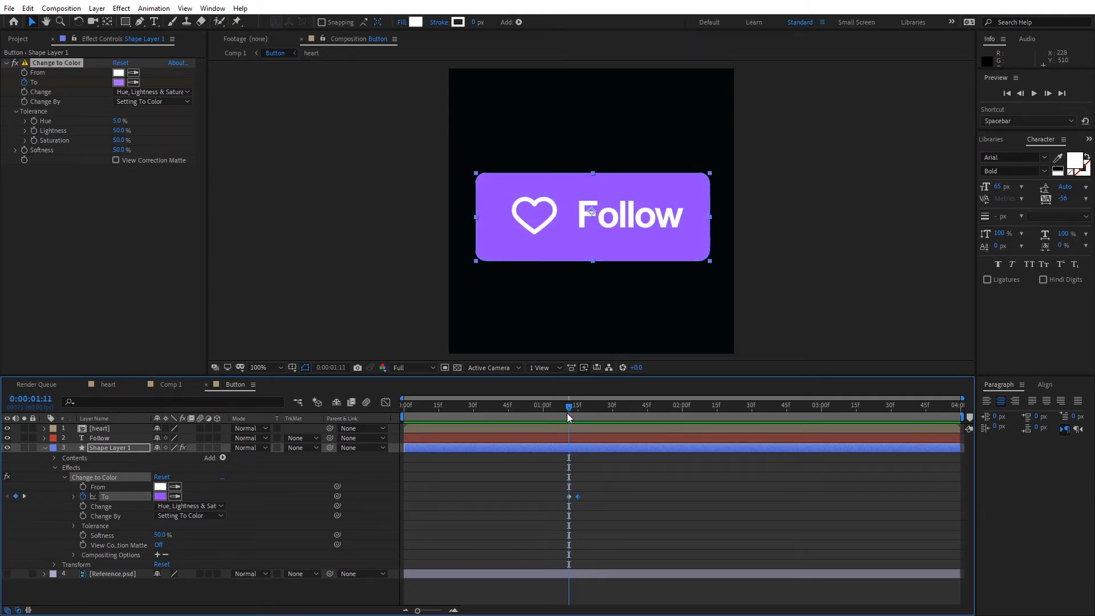
{"action": "key", "text": "space"}
{"action": "left_click_drag", "start_coordinate": [643, 411], "coordinate": [562, 410]}
{"action": "left_click_drag", "start_coordinate": [643, 409], "coordinate": [578, 505]}
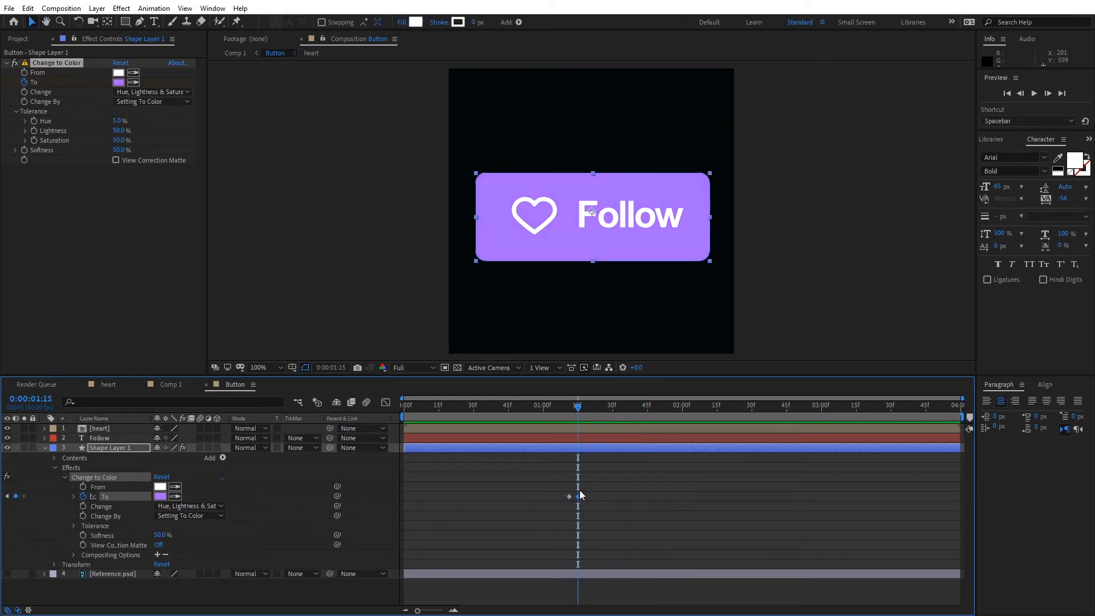
{"action": "mouse_move", "coordinate": [578, 412]}
{"action": "left_mouse_down"}
{"action": "mouse_move", "coordinate": [563, 409]}
{"action": "mouse_move", "coordinate": [578, 412]}
{"action": "left_mouse_up"}
In the heart composition, keyframe the HeartFilled layer's opacity from 0% at 0:00:01:11 to 100% at 0:00:01:15
{"action": "left_click_drag", "start_coordinate": [579, 406], "coordinate": [568, 410]}
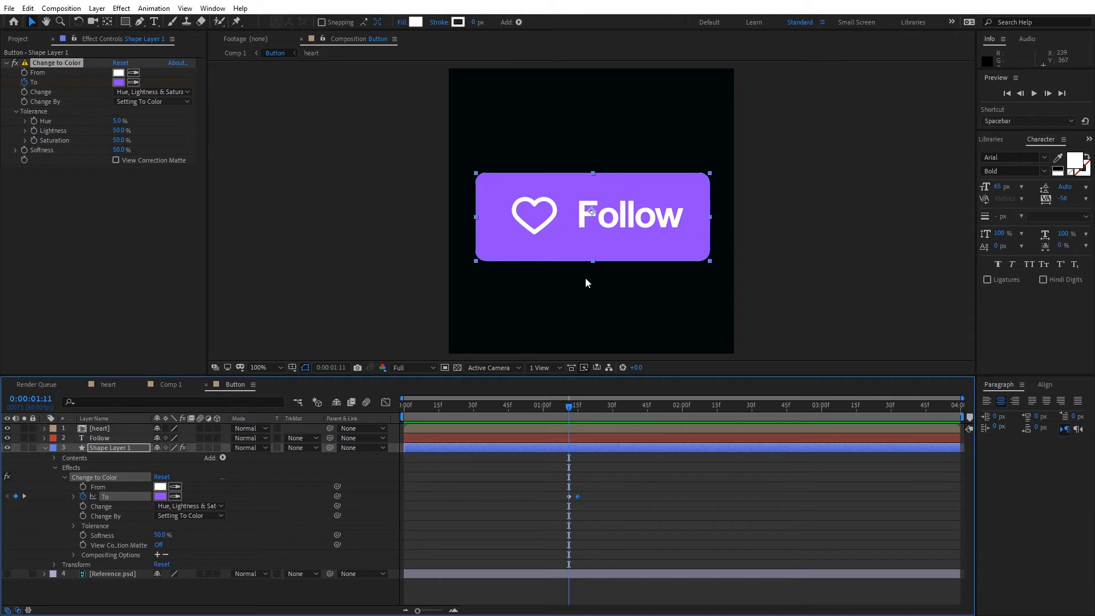
{"action": "left_click", "coordinate": [45, 448]}
{"action": "double_click", "coordinate": [100, 428]}
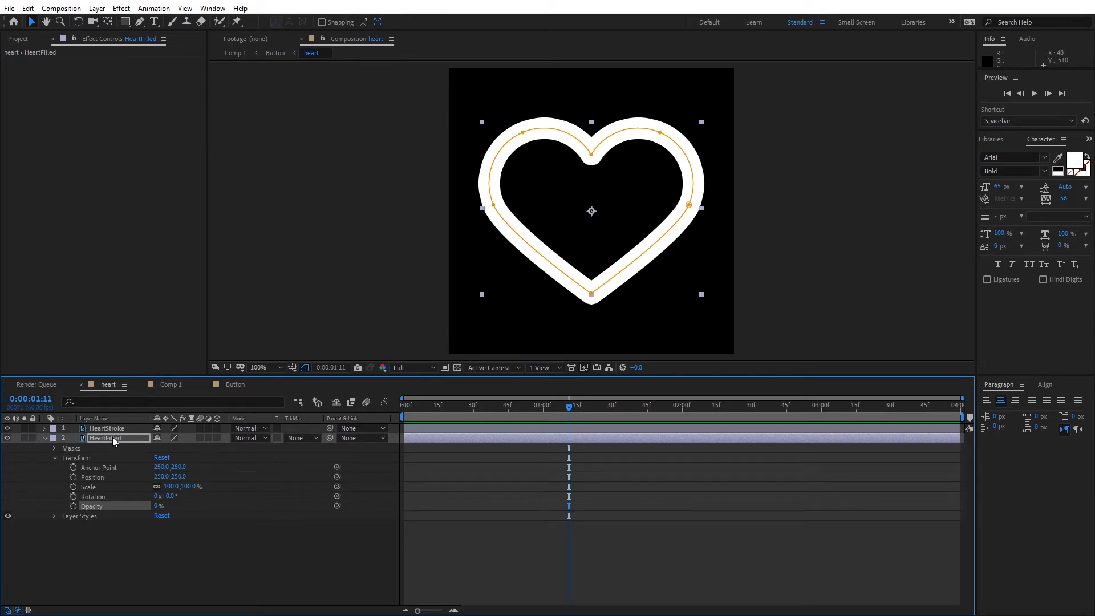
{"action": "left_click", "coordinate": [73, 506]}
{"action": "left_click_drag", "start_coordinate": [569, 409], "coordinate": [577, 410]}
{"action": "left_click", "coordinate": [158, 506]}
{"action": "type", "text": "10"}
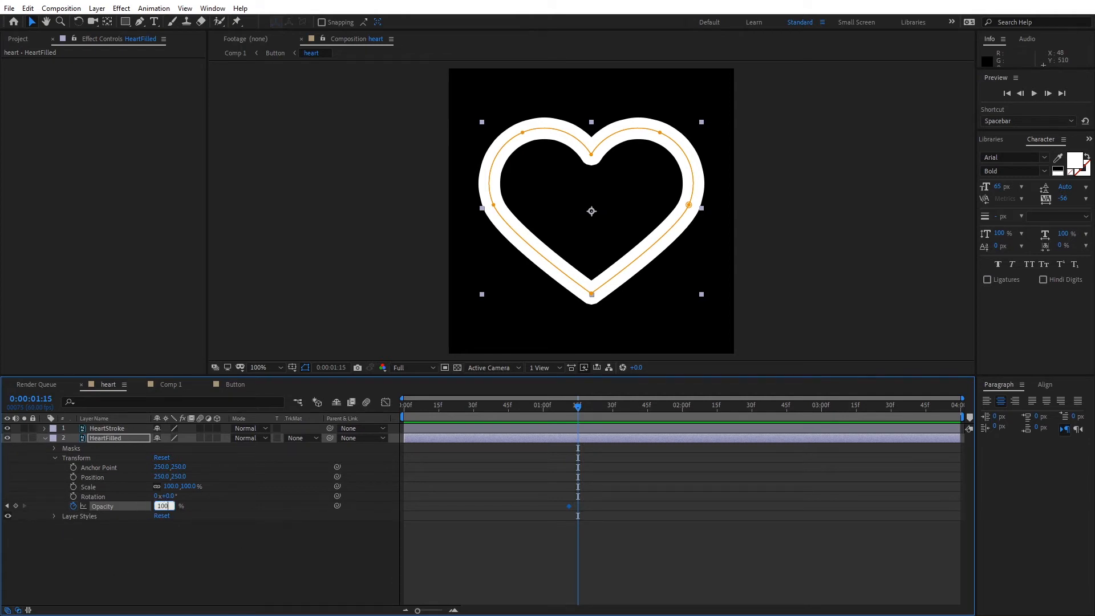
{"action": "type", "text": "0"}
{"action": "key", "text": "Return"}
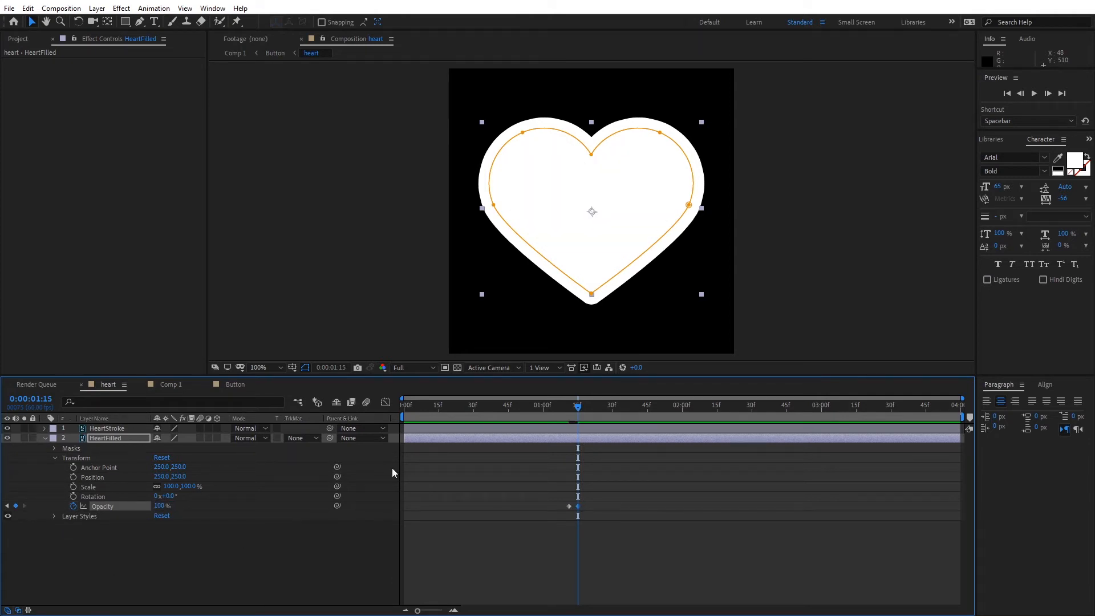
Return to the Button composition and preview the heart fill together with the colour change
{"action": "left_click", "coordinate": [227, 386]}
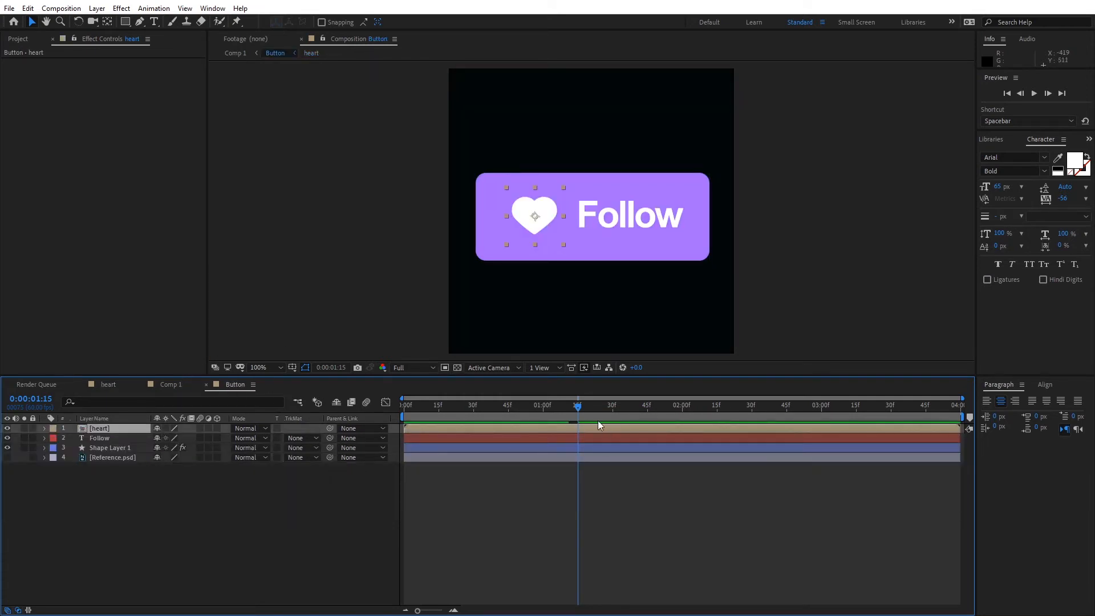
{"action": "left_click_drag", "start_coordinate": [580, 405], "coordinate": [567, 406]}
{"action": "key", "text": "space"}
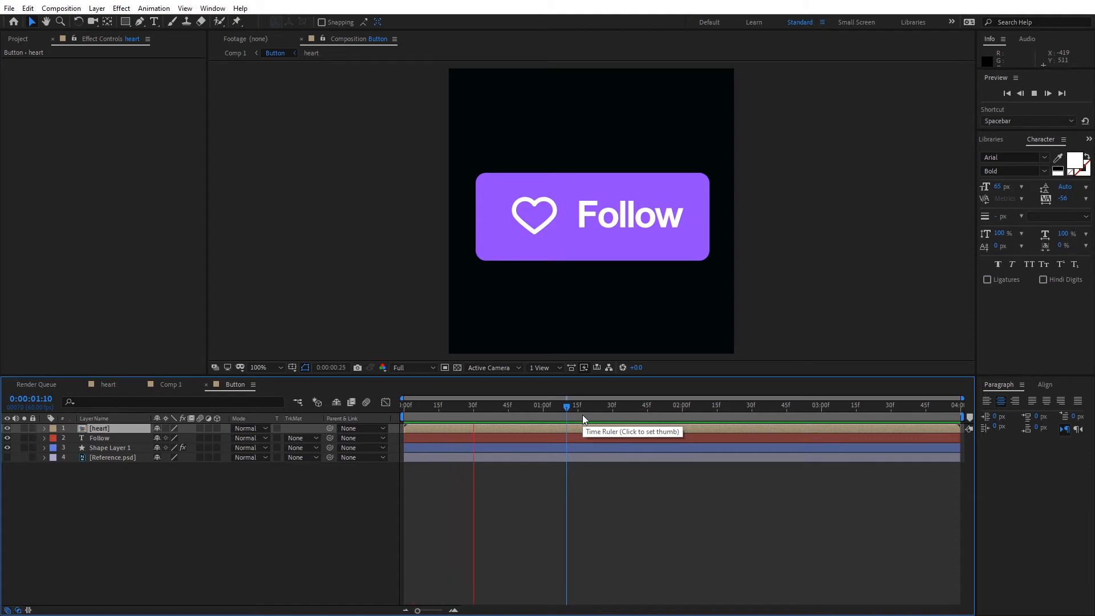
{"action": "key", "text": "space"}
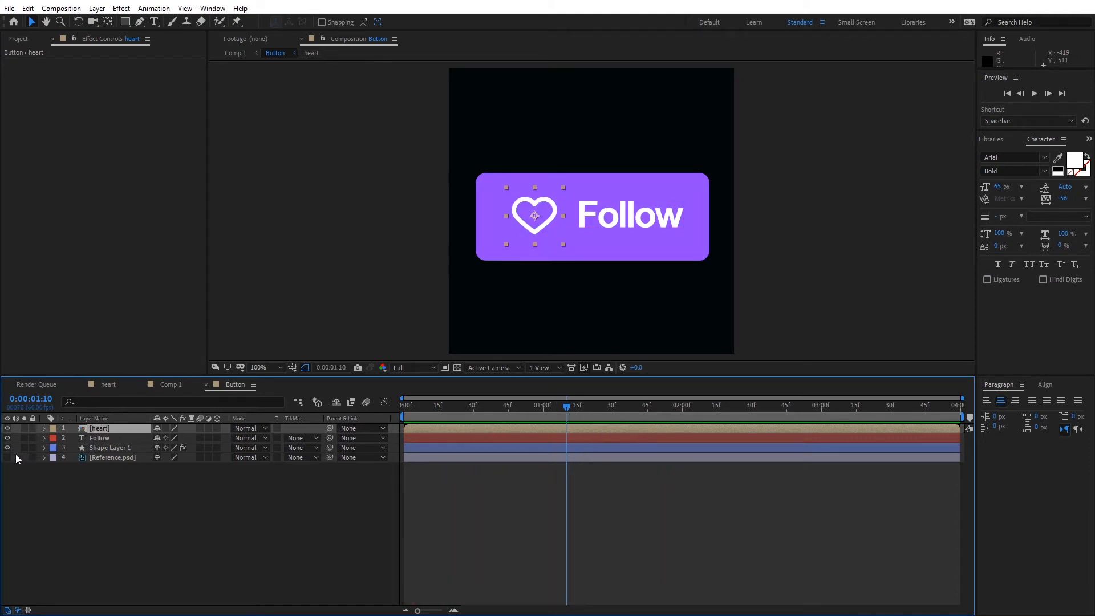
At 0:00:01:11, show Reference.psd, hide Shape Layer 1, and move the reference up until its filled-heart button lines up with the Follow text
{"action": "left_click_drag", "start_coordinate": [567, 406], "coordinate": [568, 411]}
{"action": "left_click", "coordinate": [7, 458]}
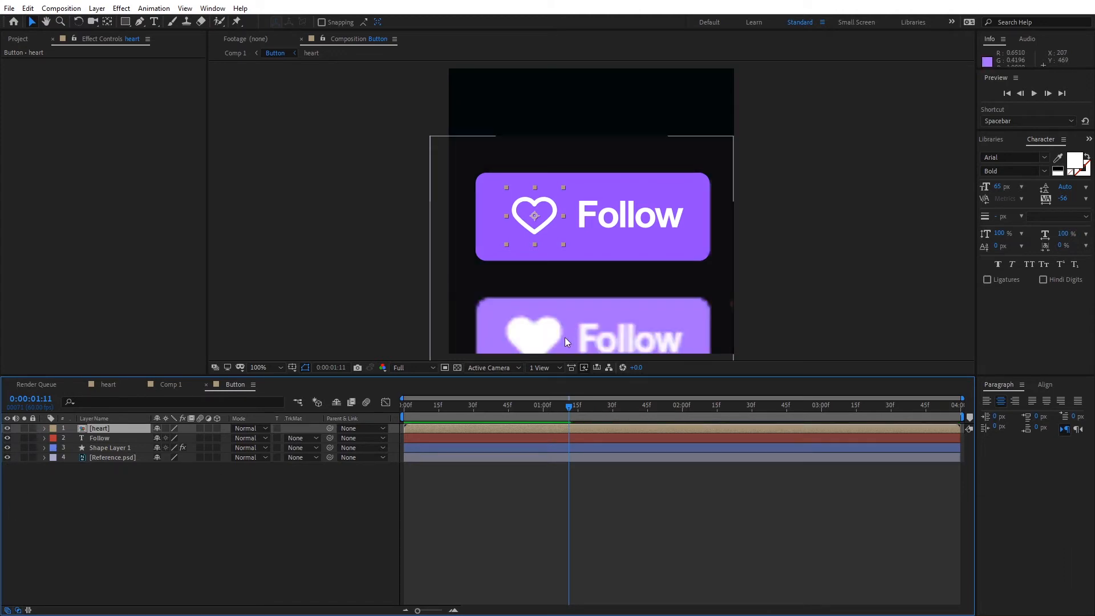
{"action": "left_click", "coordinate": [7, 448]}
{"action": "left_click_drag", "start_coordinate": [570, 333], "coordinate": [582, 214]}
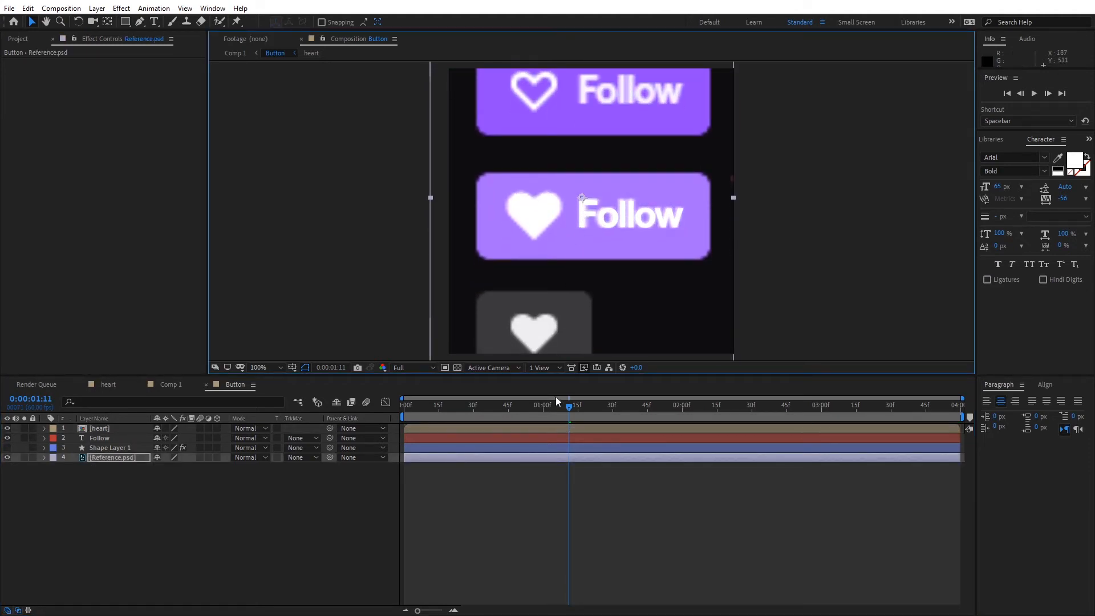
Keyframe the heart layer's scale from 20% at 0:00:01:11 to 26% at 0:00:01:15, matching the heart in the reference
{"action": "left_click", "coordinate": [105, 430]}
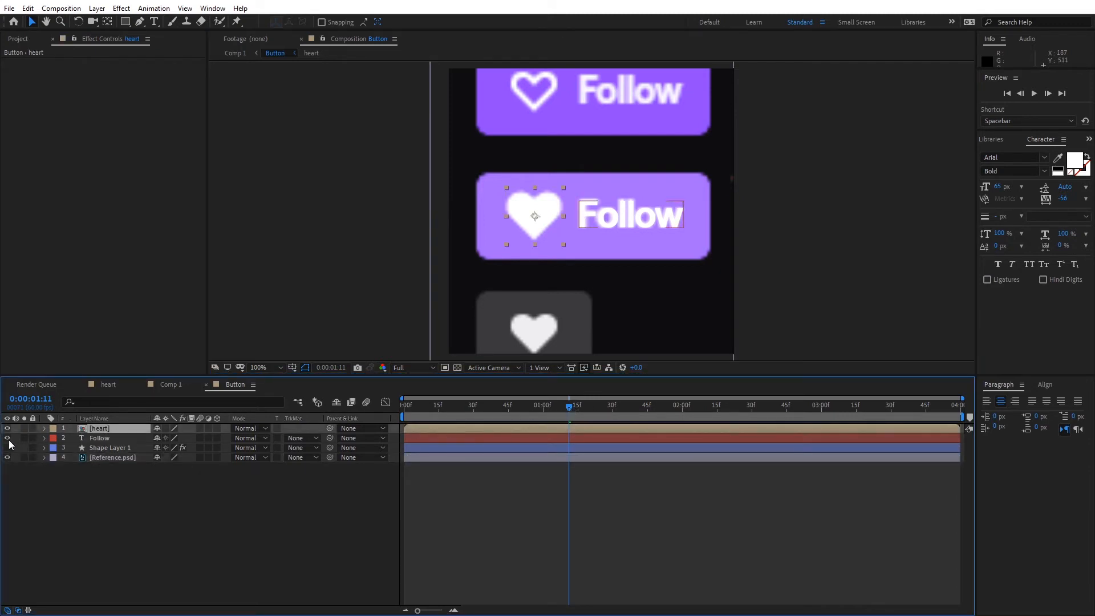
{"action": "left_click", "coordinate": [44, 428]}
{"action": "left_click", "coordinate": [52, 439]}
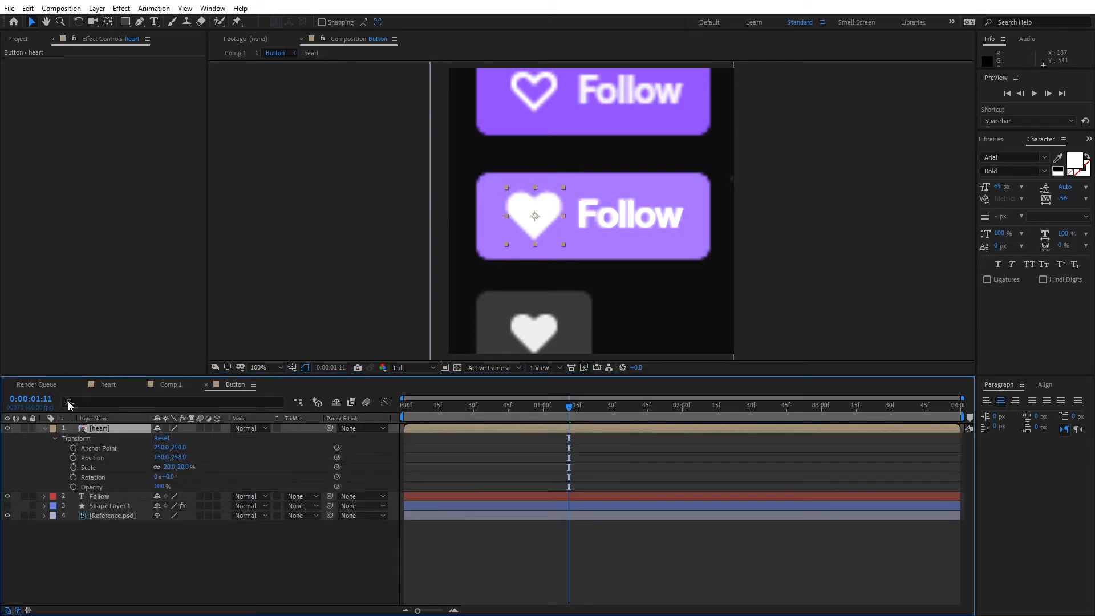
{"action": "left_click", "coordinate": [74, 467]}
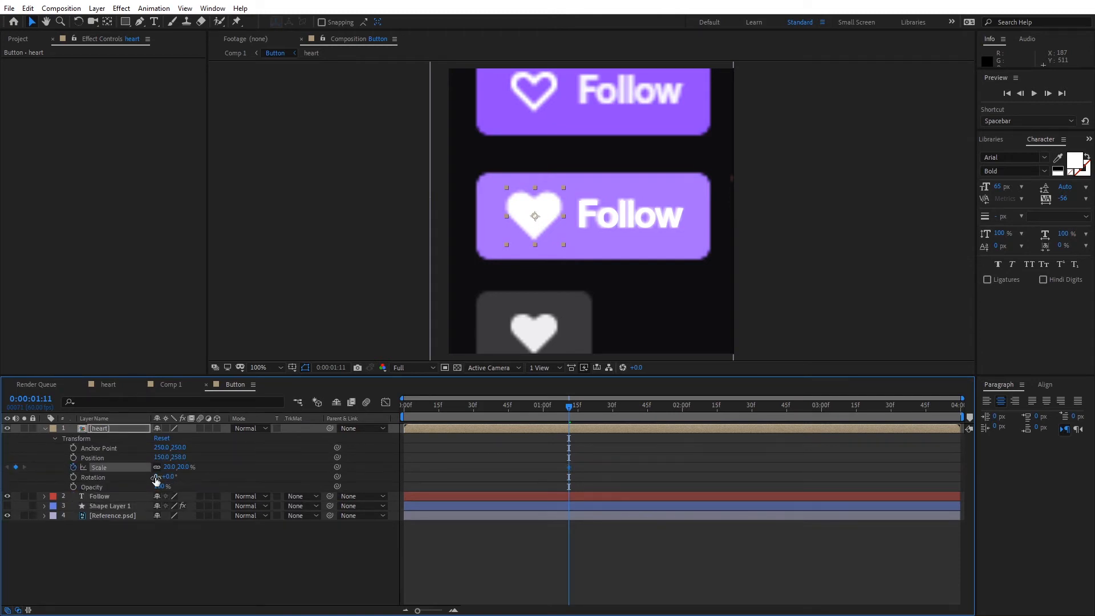
{"action": "left_click", "coordinate": [573, 407]}
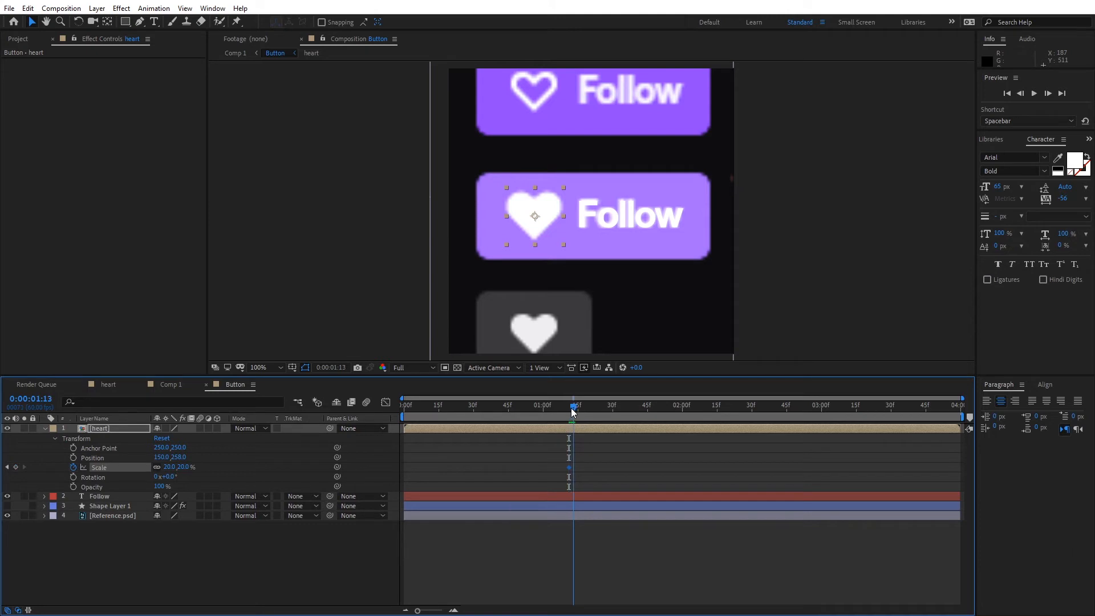
{"action": "left_click_drag", "start_coordinate": [571, 406], "coordinate": [577, 411]}
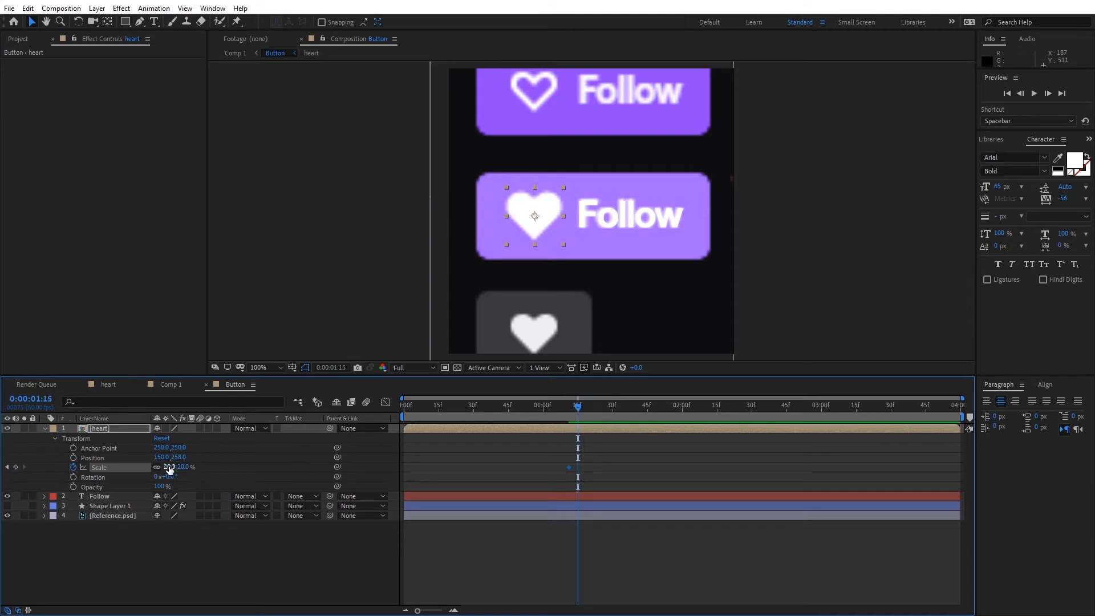
{"action": "left_click_drag", "start_coordinate": [169, 466], "coordinate": [174, 466]}
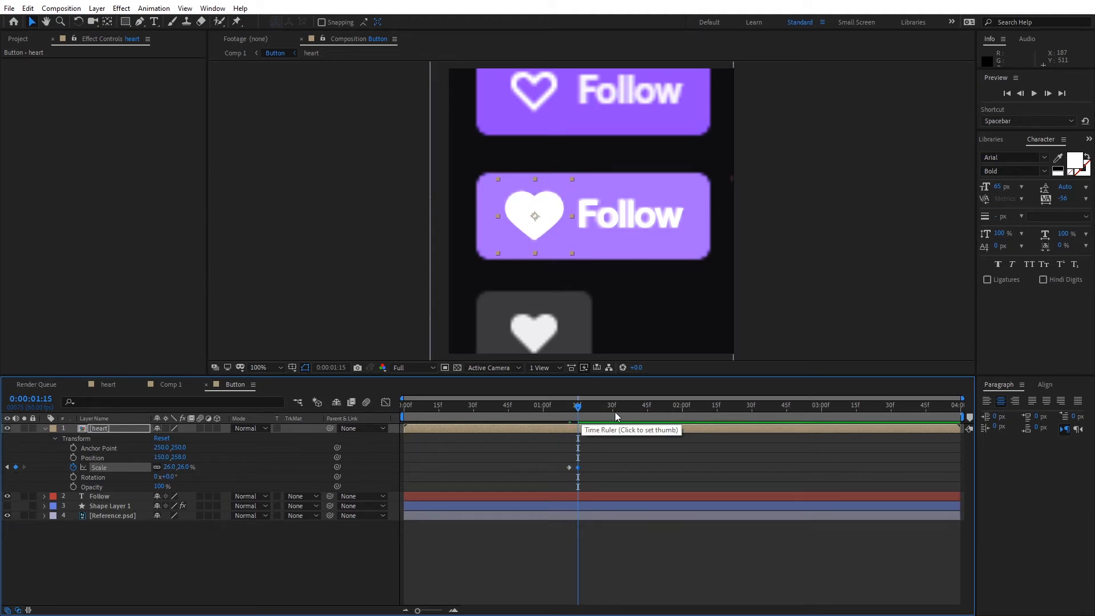
Return to 0:00:01:11, hide Reference.psd and make Shape Layer 1 visible again
{"action": "left_click_drag", "start_coordinate": [577, 409], "coordinate": [568, 414]}
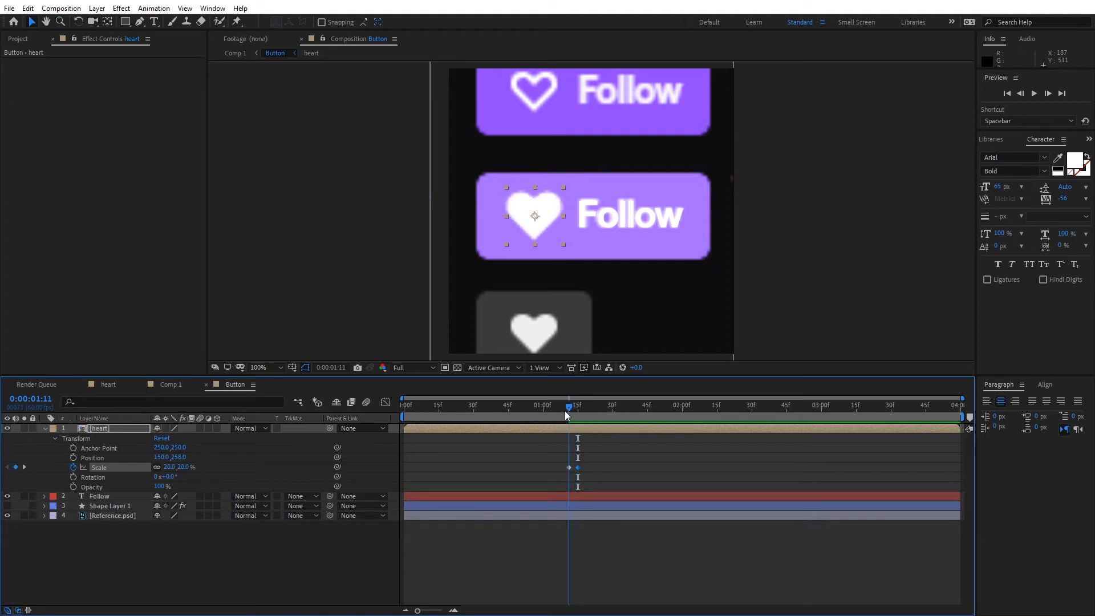
{"action": "left_click", "coordinate": [7, 515]}
{"action": "left_click", "coordinate": [8, 515]}
{"action": "left_click", "coordinate": [7, 515]}
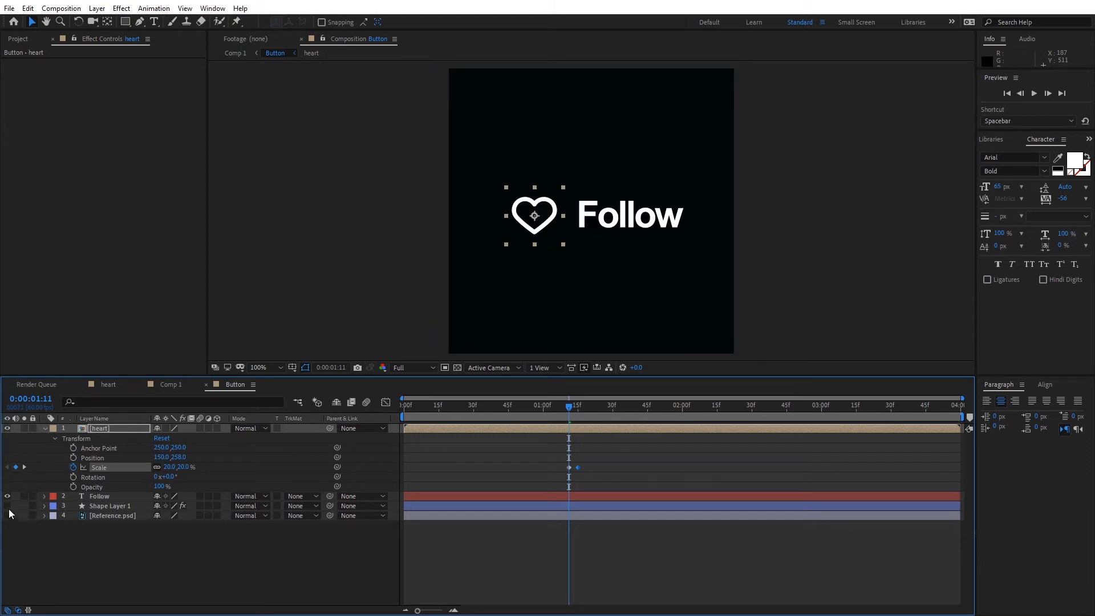
{"action": "left_click", "coordinate": [8, 505]}
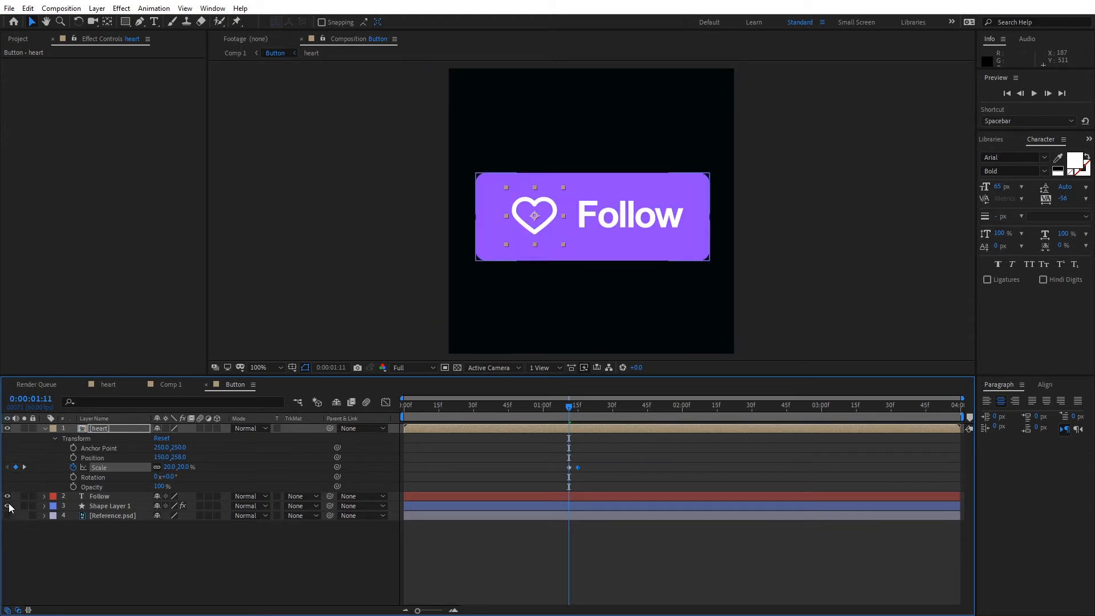
Play Comp 1 from the start and scrub up to the click to review the heart and colour animation
{"action": "left_click", "coordinate": [172, 385]}
{"action": "left_click_drag", "start_coordinate": [572, 408], "coordinate": [404, 408]}
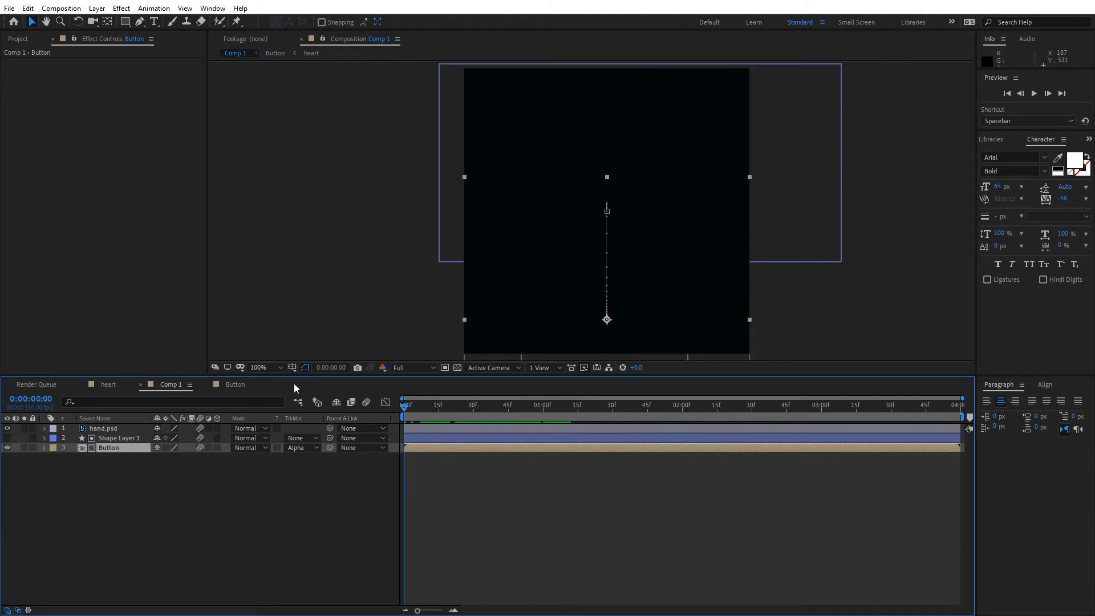
{"action": "key", "text": "space"}
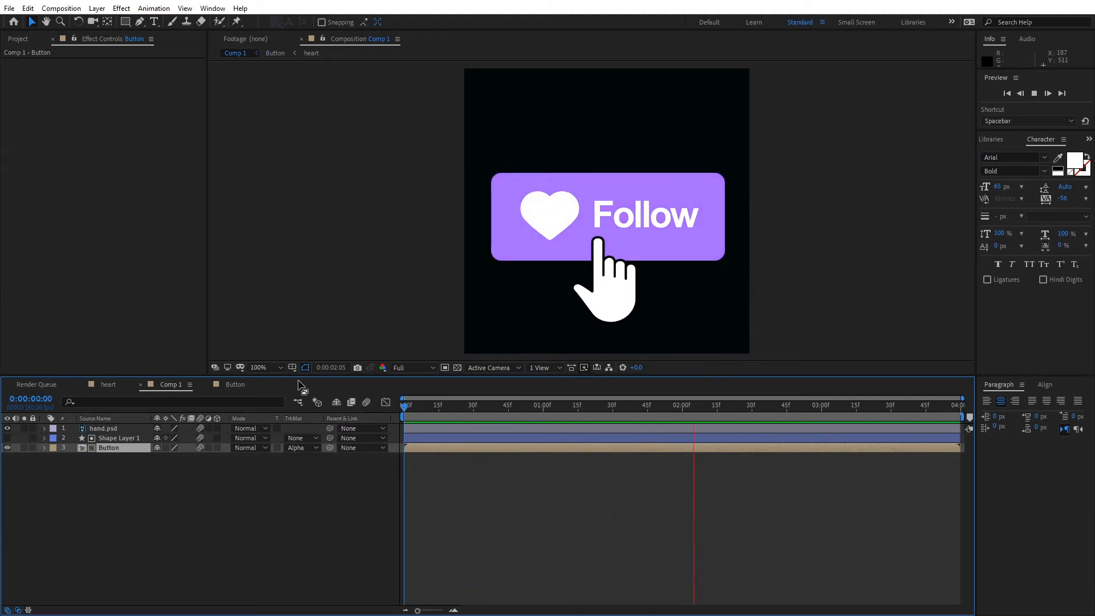
{"action": "key", "text": "space"}
{"action": "left_click_drag", "start_coordinate": [405, 418], "coordinate": [570, 426]}
{"action": "key", "text": "Home"}
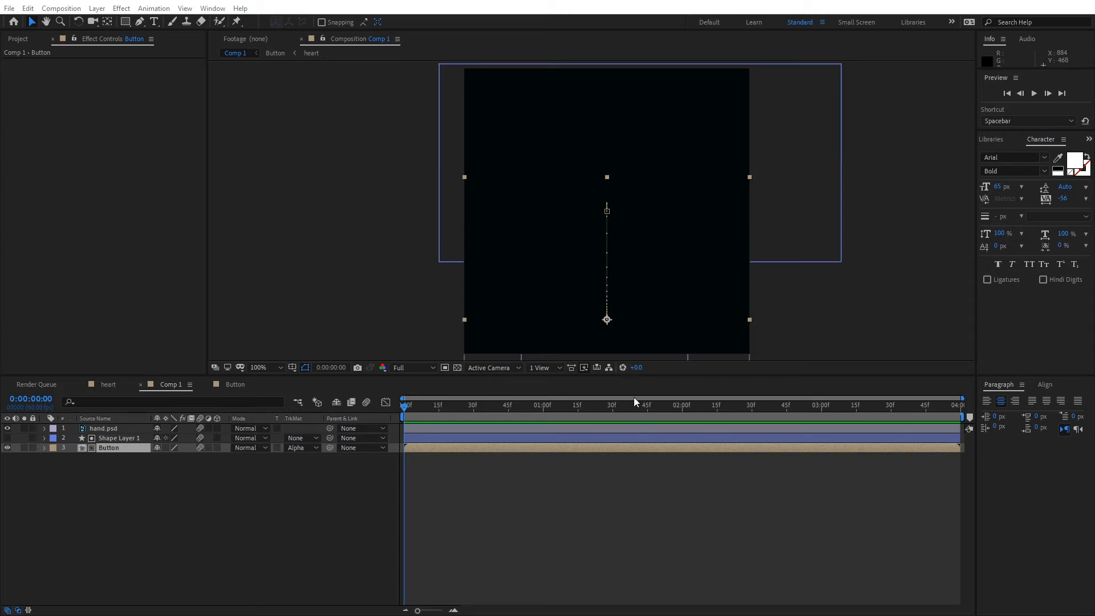
At 0:00:02:02, inside the Button comp, add a holding keyframe to the To colour of Shape Layer 1's Change to Color effect
{"action": "left_click_drag", "start_coordinate": [404, 409], "coordinate": [683, 434]}
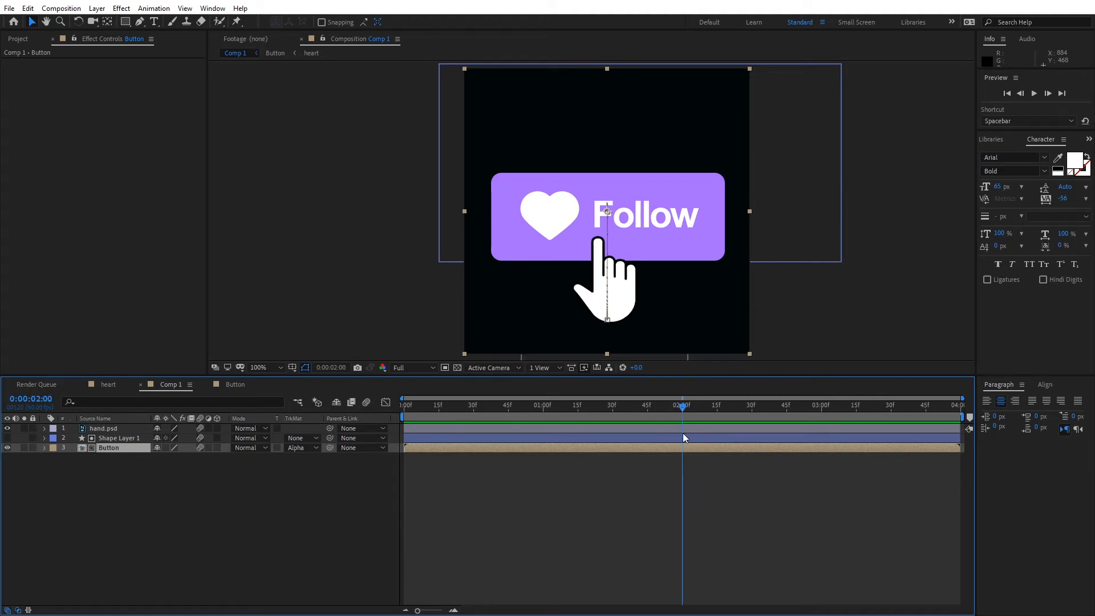
{"action": "left_click_drag", "start_coordinate": [684, 434], "coordinate": [687, 435]}
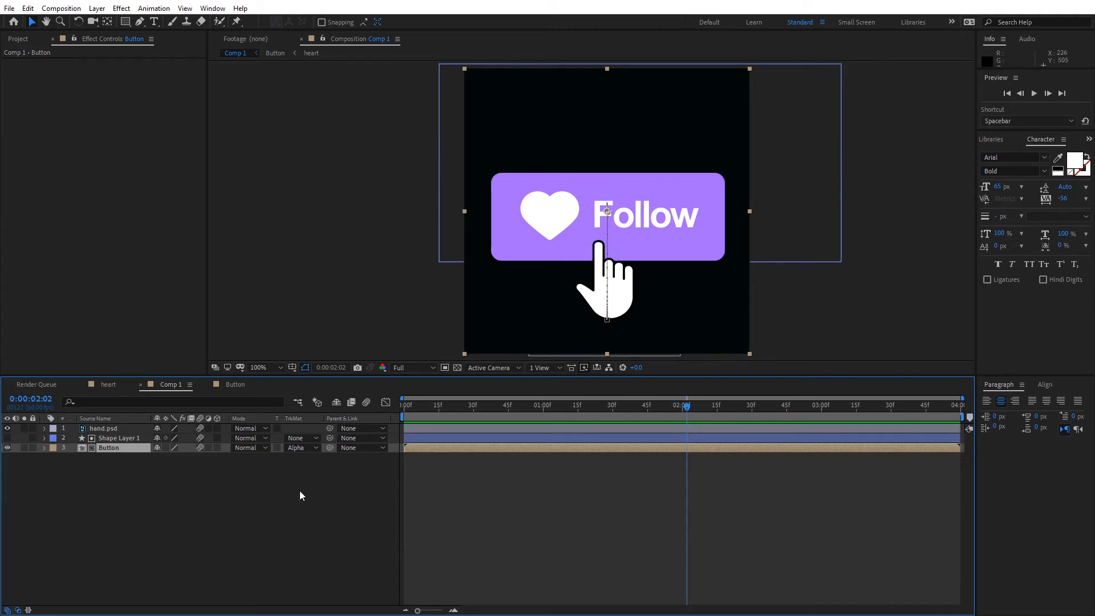
{"action": "double_click", "coordinate": [129, 448]}
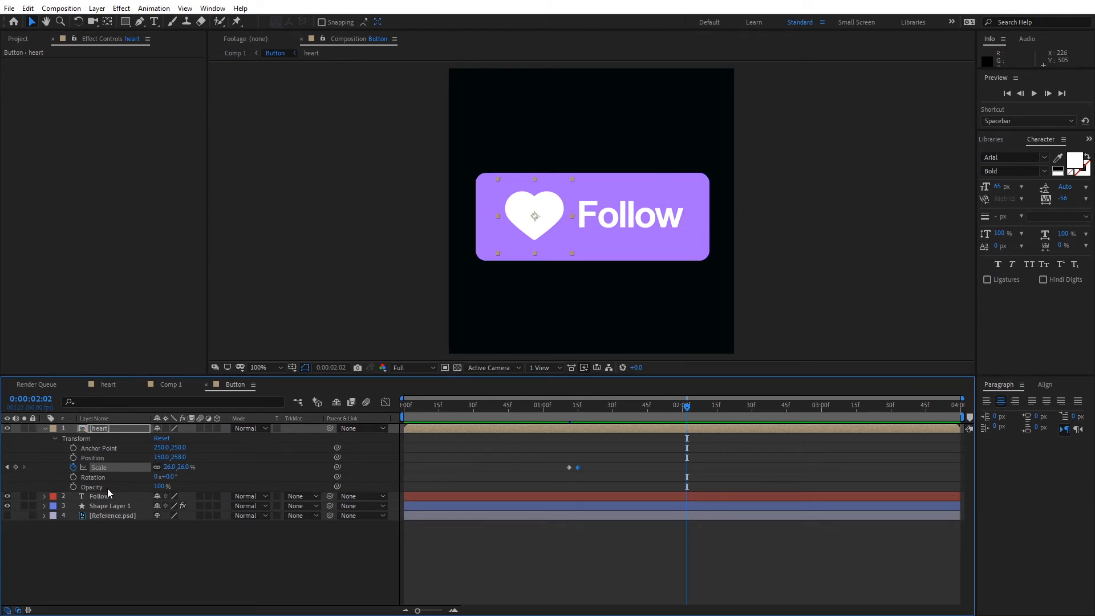
{"action": "left_click", "coordinate": [45, 429]}
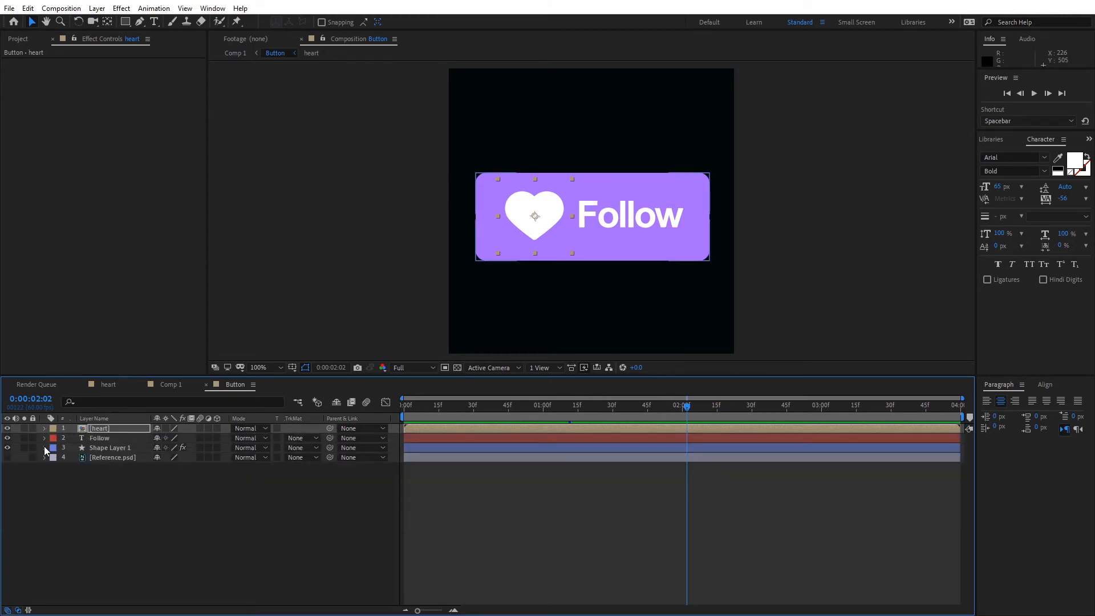
{"action": "left_click", "coordinate": [44, 447]}
{"action": "left_click", "coordinate": [15, 497]}
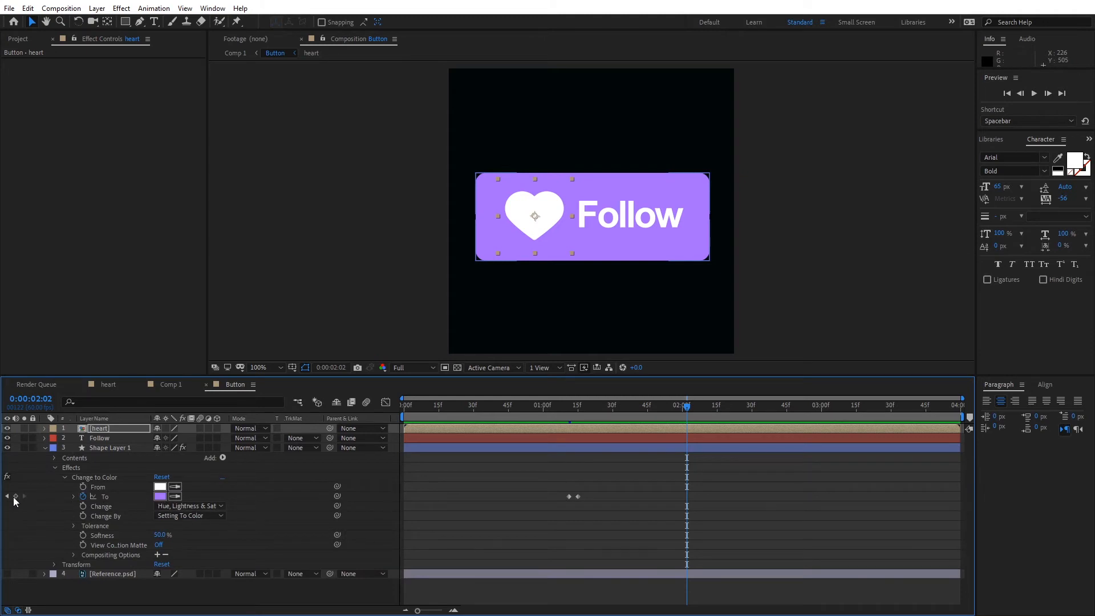
{"action": "left_click", "coordinate": [145, 497]}
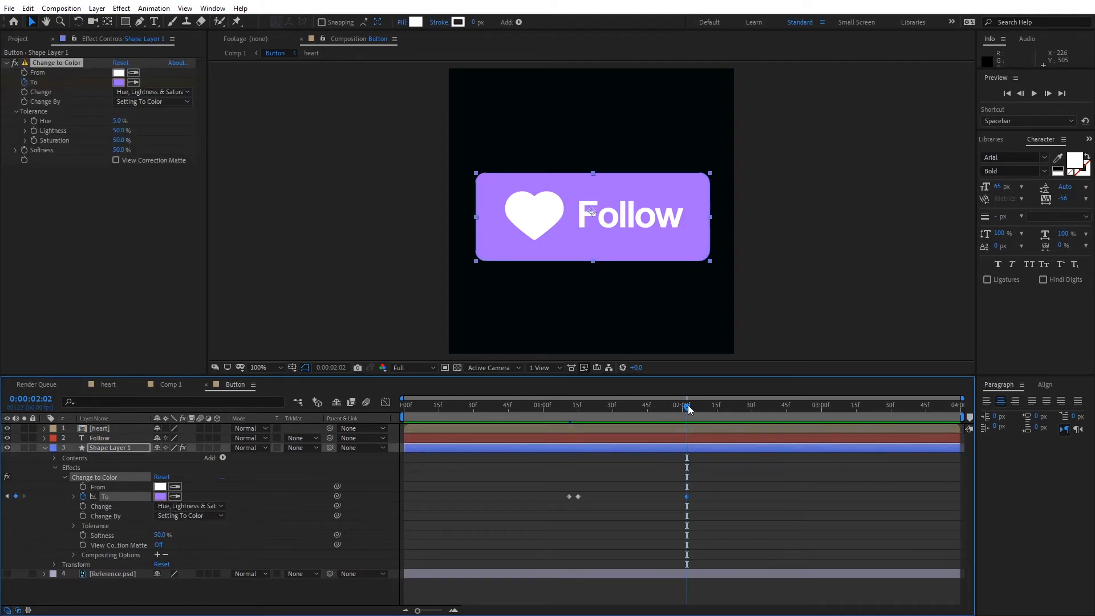
At 0:00:02:06, show Reference.psd and keyframe the To colour to the dark grey sampled from the reference's small heart button
{"action": "left_click_drag", "start_coordinate": [688, 408], "coordinate": [697, 413]}
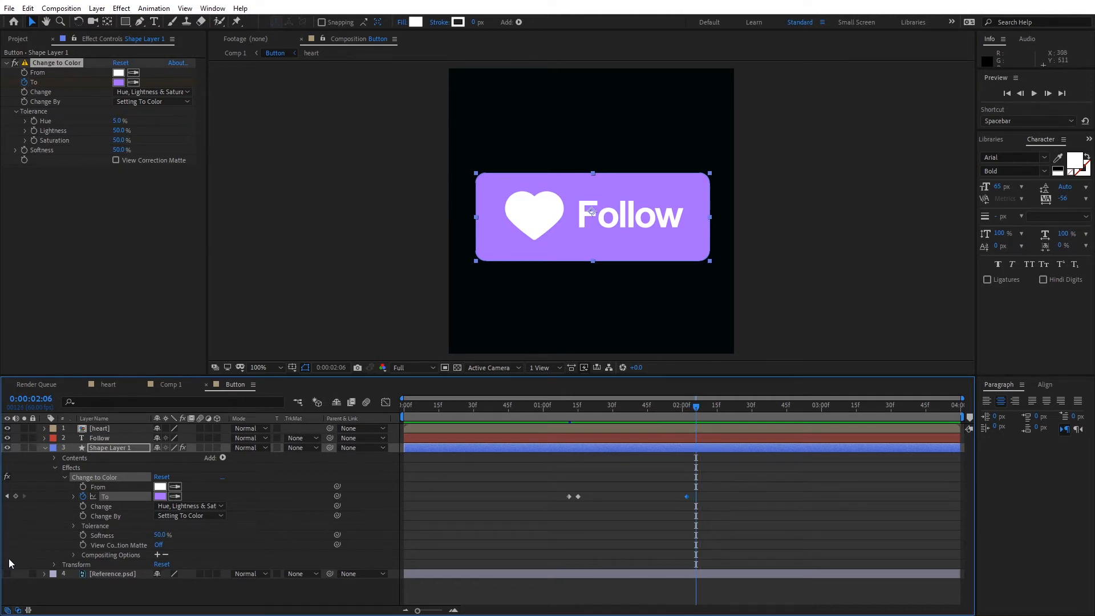
{"action": "left_click", "coordinate": [8, 574]}
{"action": "left_click", "coordinate": [174, 496]}
{"action": "left_click", "coordinate": [575, 322]}
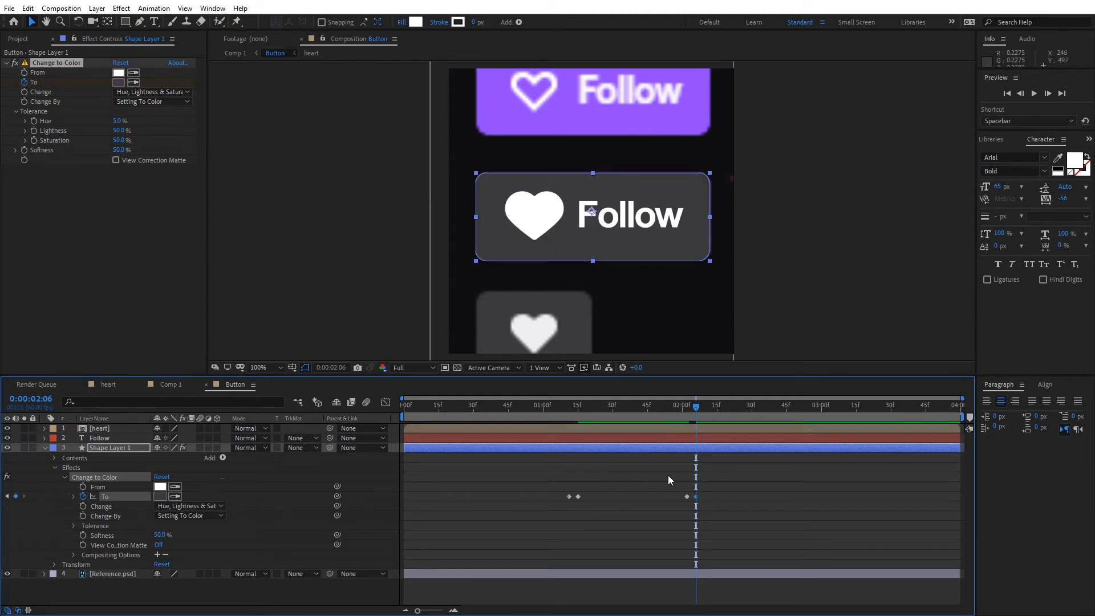
At 0:00:02:10, start keyframing the Size of Rectangle Path 1 in Shape Layer 1
{"action": "left_click_drag", "start_coordinate": [693, 405], "coordinate": [696, 408]}
{"action": "left_click_drag", "start_coordinate": [697, 408], "coordinate": [707, 409]}
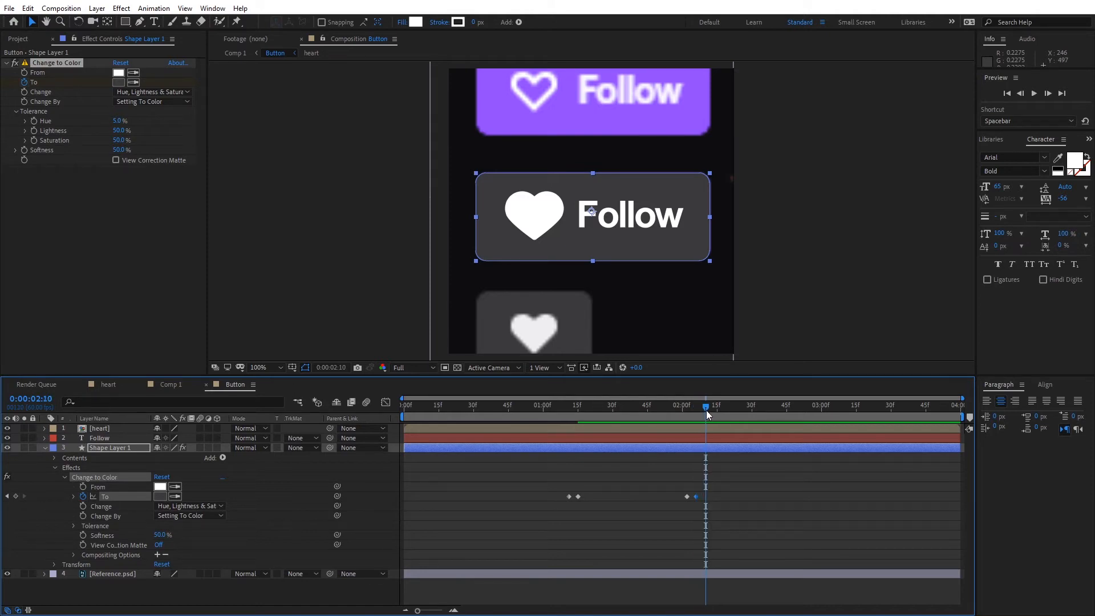
{"action": "left_click", "coordinate": [55, 467]}
{"action": "left_click", "coordinate": [55, 477]}
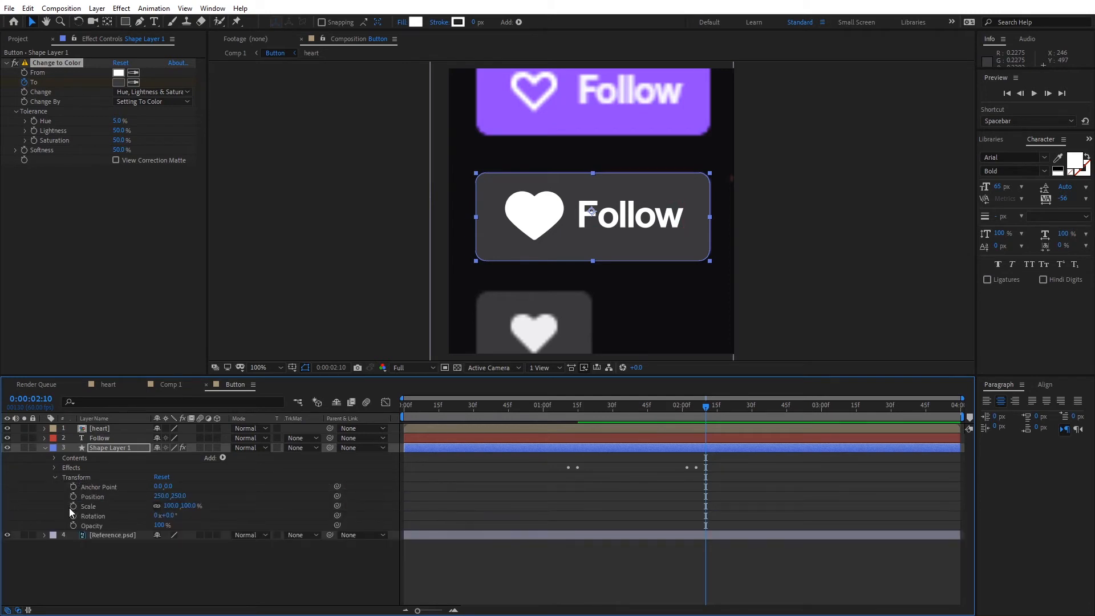
{"action": "left_click", "coordinate": [56, 478]}
{"action": "left_click", "coordinate": [55, 458]}
{"action": "left_click", "coordinate": [64, 467]}
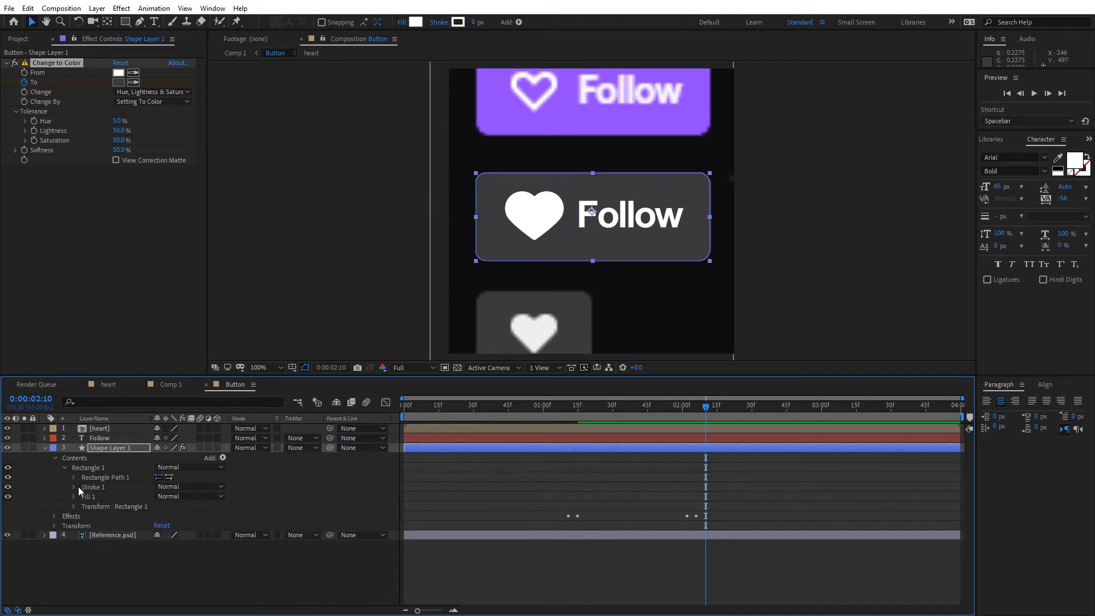
{"action": "left_click", "coordinate": [74, 478]}
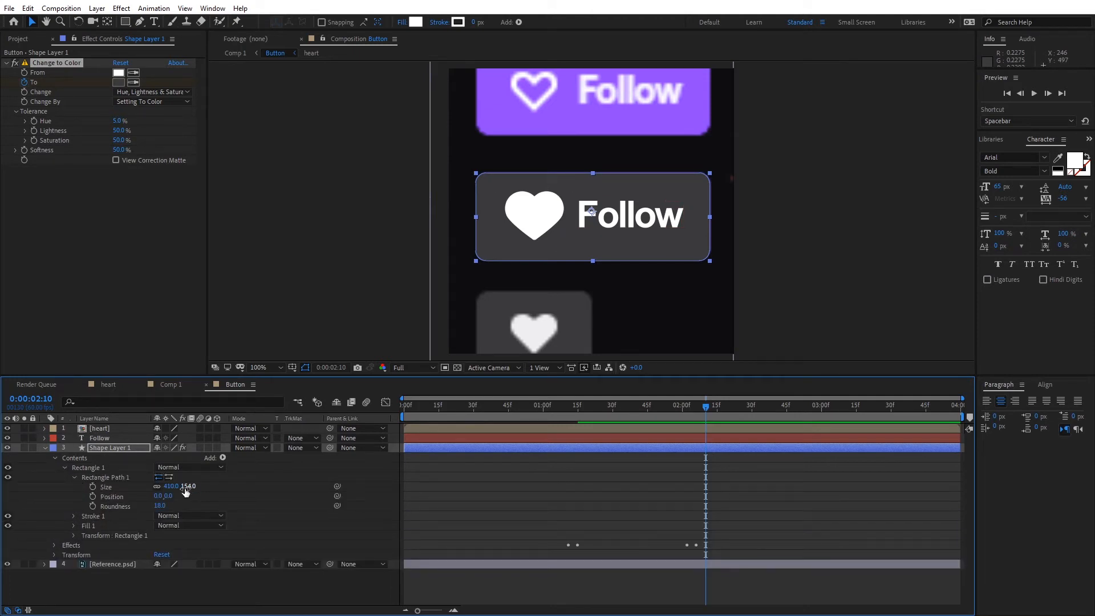
{"action": "left_click", "coordinate": [93, 488]}
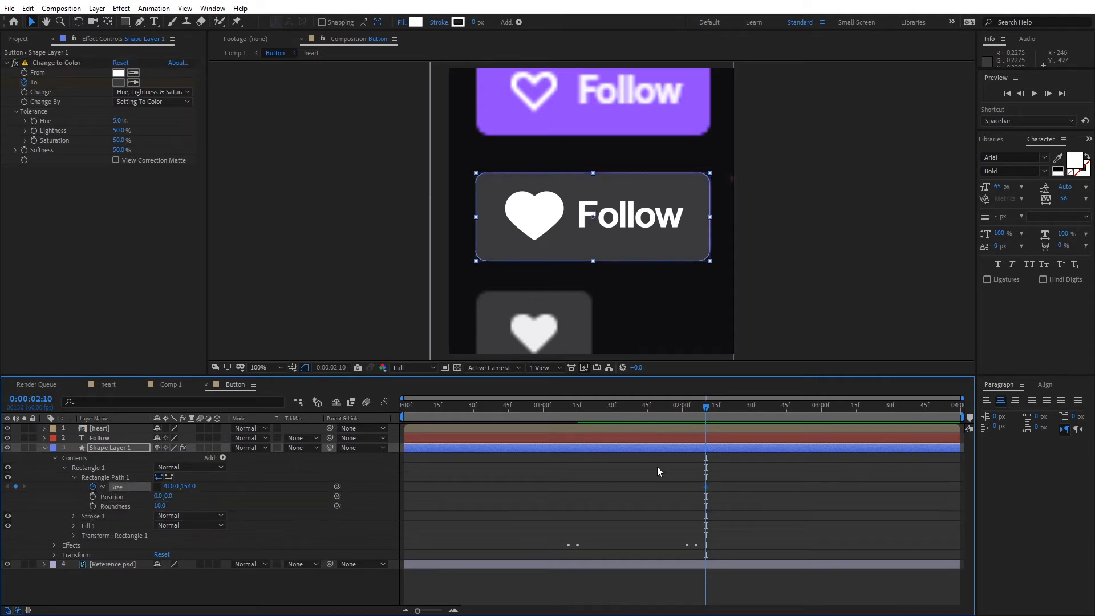
At 0:00:02:14, set the rectangle's width to 198, matching the reference's small heart button after moving the reference behind it
{"action": "left_click_drag", "start_coordinate": [706, 407], "coordinate": [716, 408]}
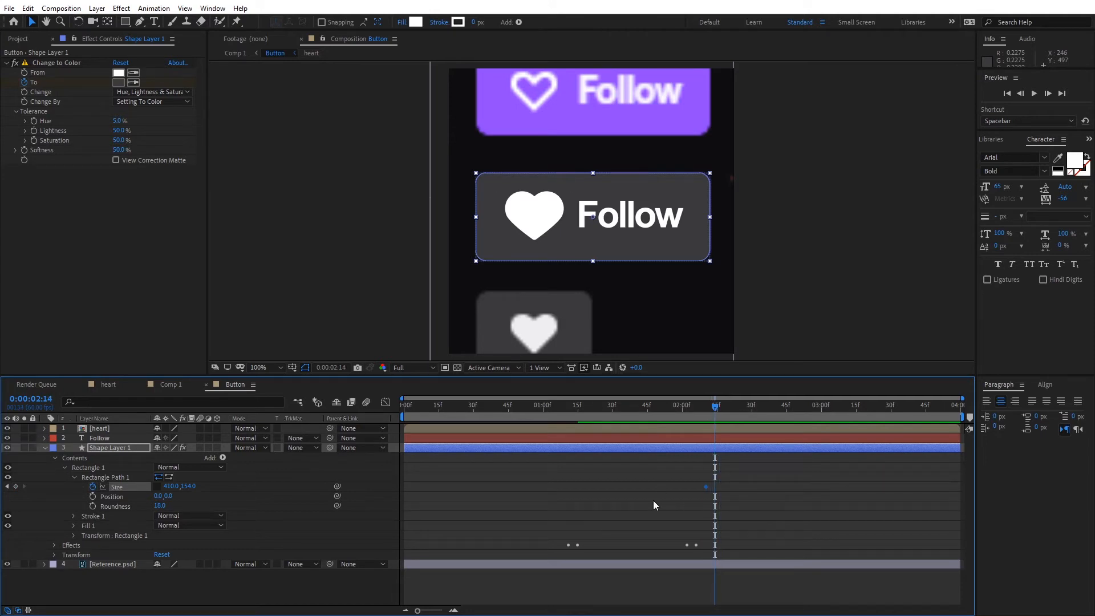
{"action": "left_click", "coordinate": [171, 487]}
{"action": "left_click_drag", "start_coordinate": [174, 492], "coordinate": [93, 491]}
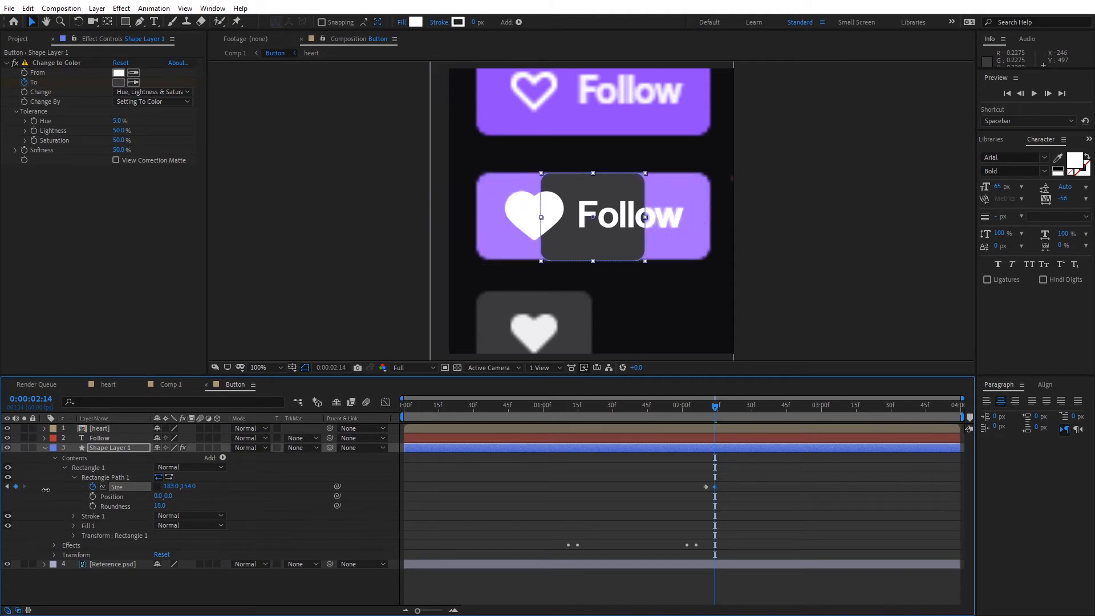
{"action": "left_click", "coordinate": [85, 564]}
{"action": "left_click_drag", "start_coordinate": [567, 329], "coordinate": [622, 216]}
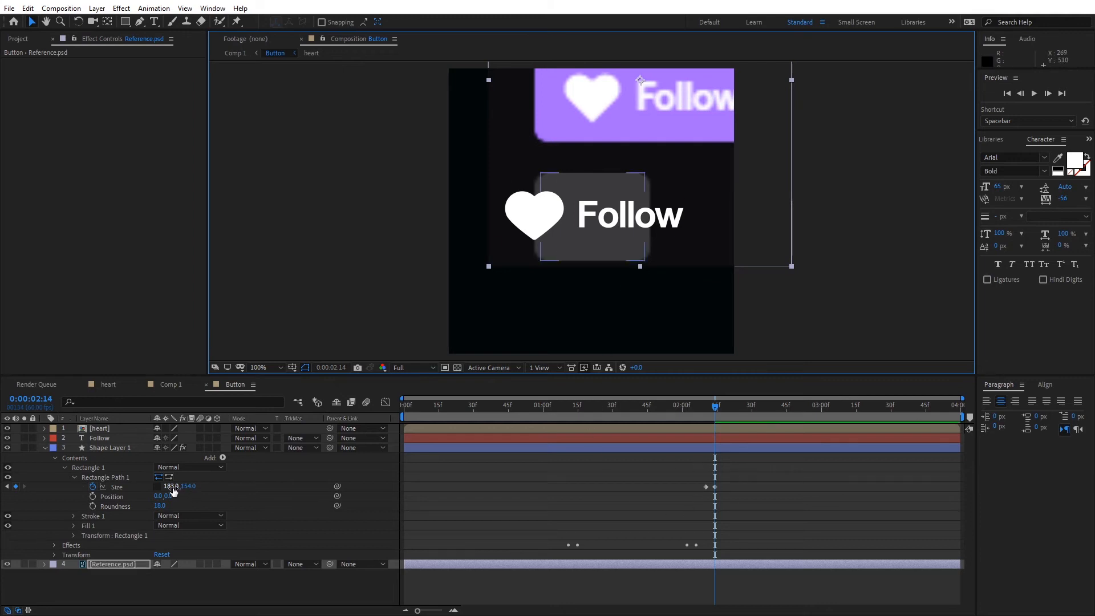
{"action": "left_click_drag", "start_coordinate": [172, 486], "coordinate": [179, 486]}
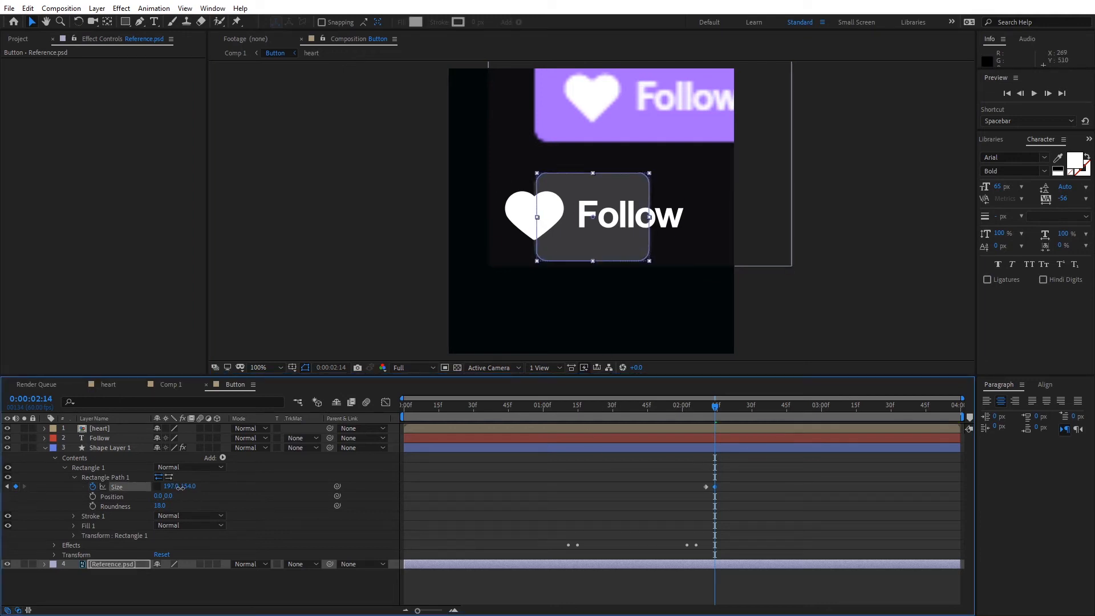
{"action": "left_click", "coordinate": [180, 488]}
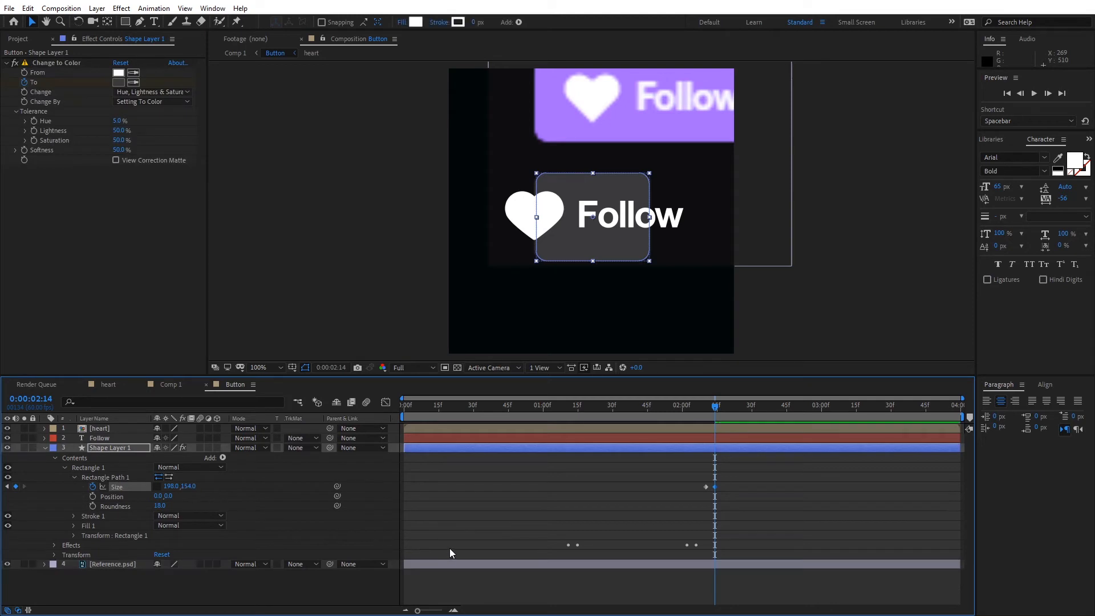
Apply Easy Ease to both Size keyframes and lengthen their curve handles in the Graph Editor for a steep S-shaped width curve
{"action": "right_click", "coordinate": [708, 488]}
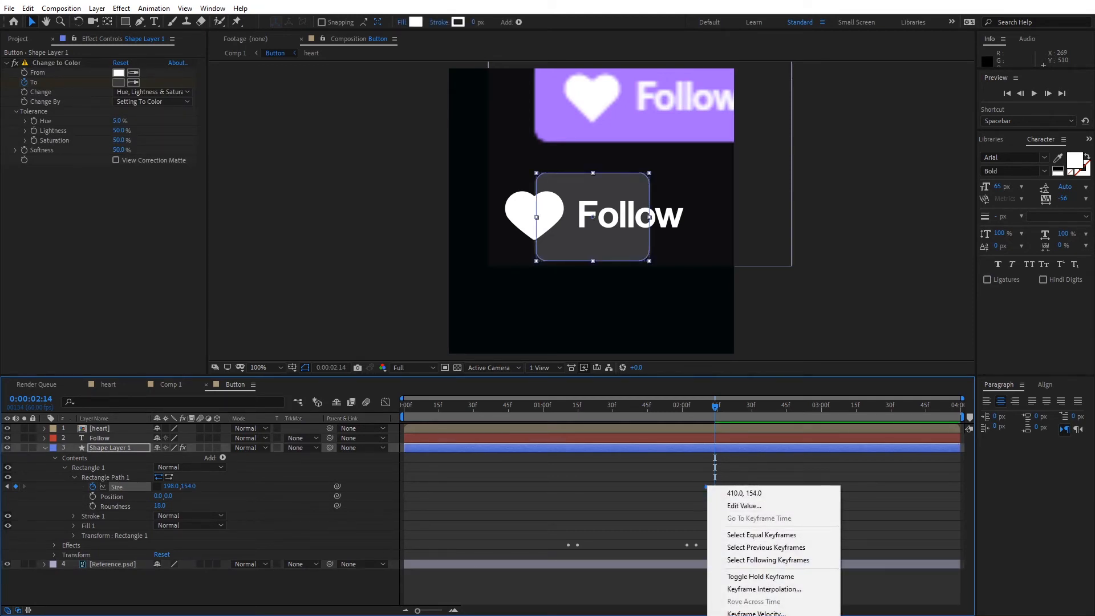
{"action": "key", "text": "Escape"}
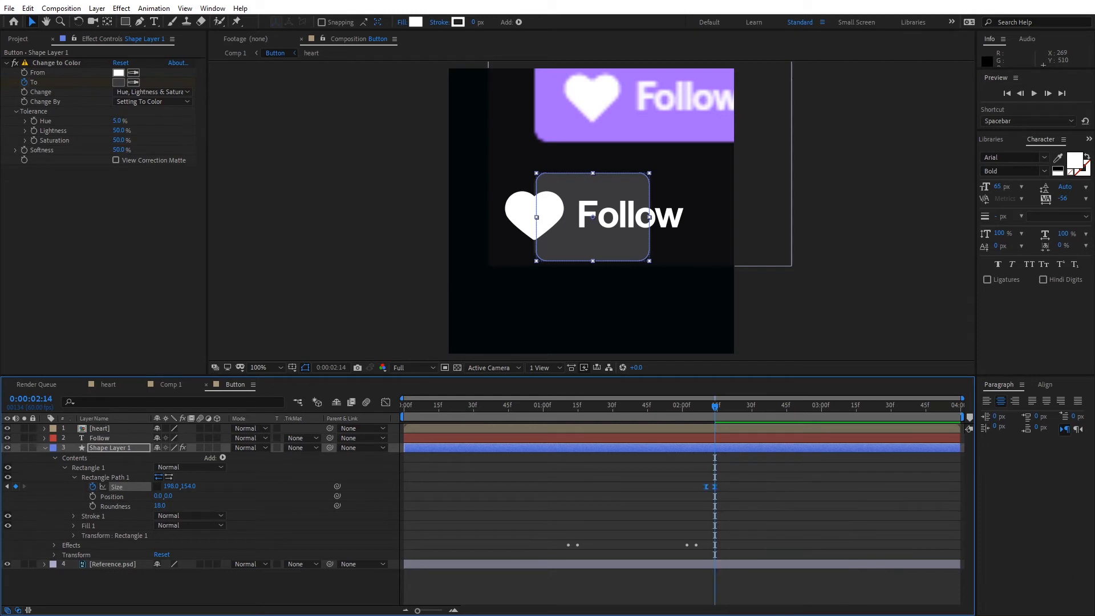
{"action": "left_click", "coordinate": [386, 403]}
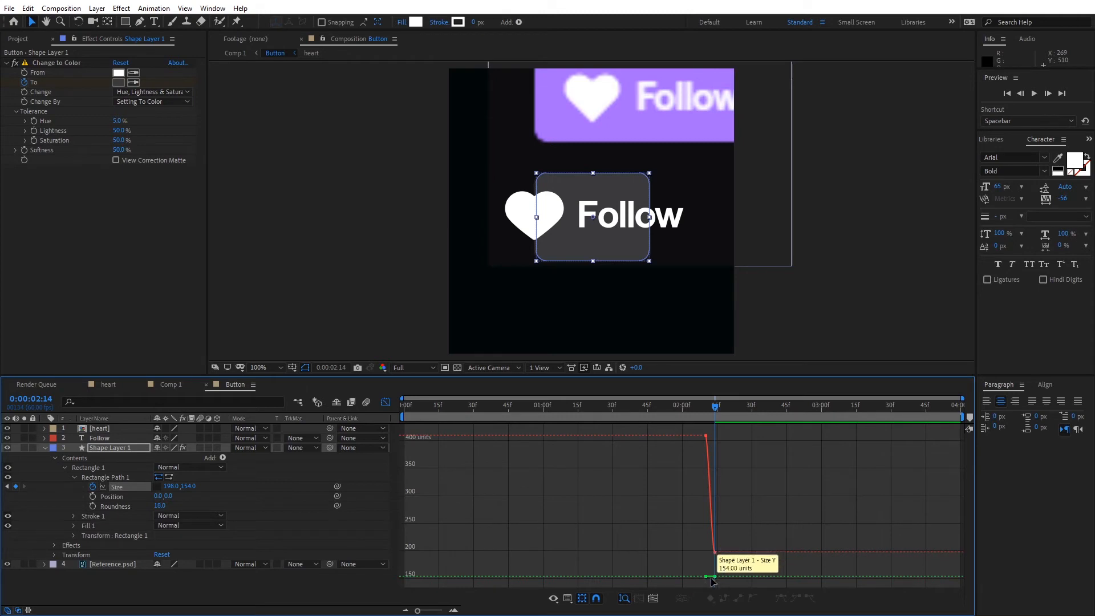
{"action": "left_click", "coordinate": [708, 436]}
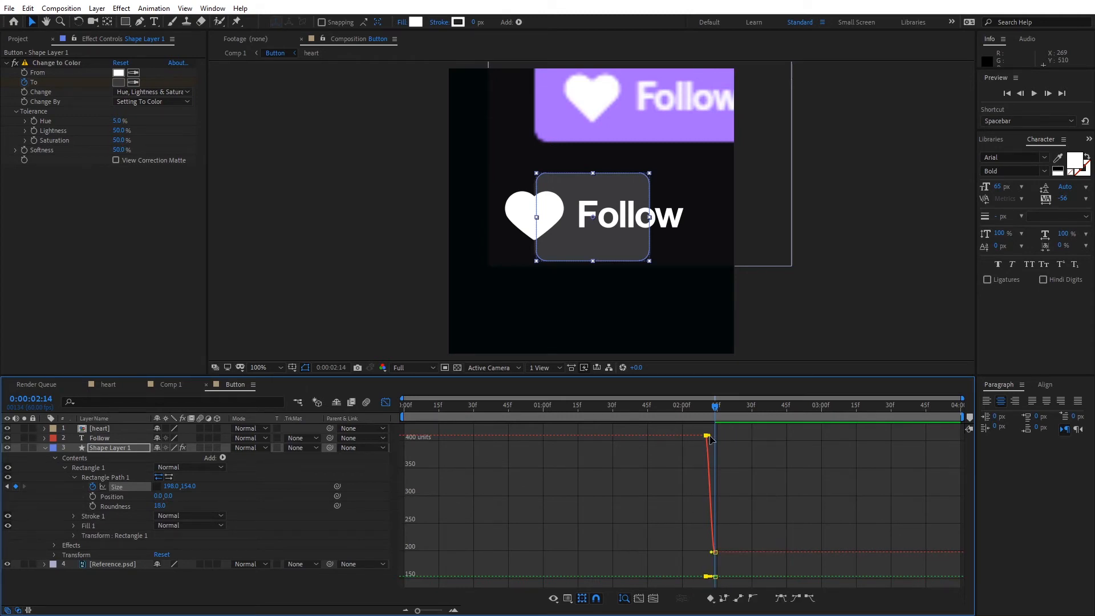
{"action": "key", "text": "F9"}
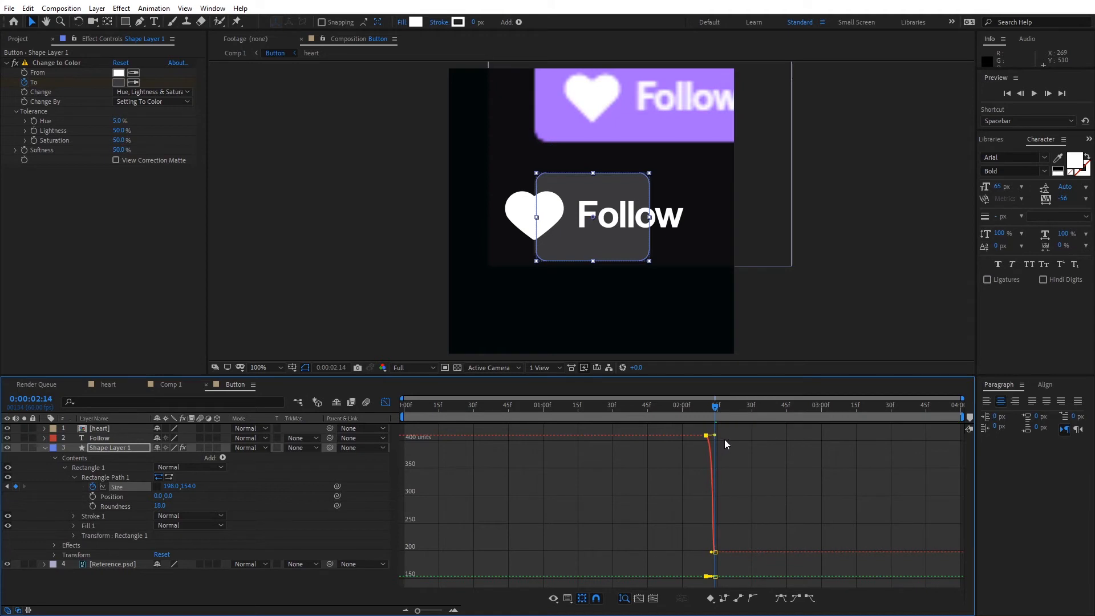
{"action": "left_click", "coordinate": [705, 557]}
{"action": "key", "text": "F9"}
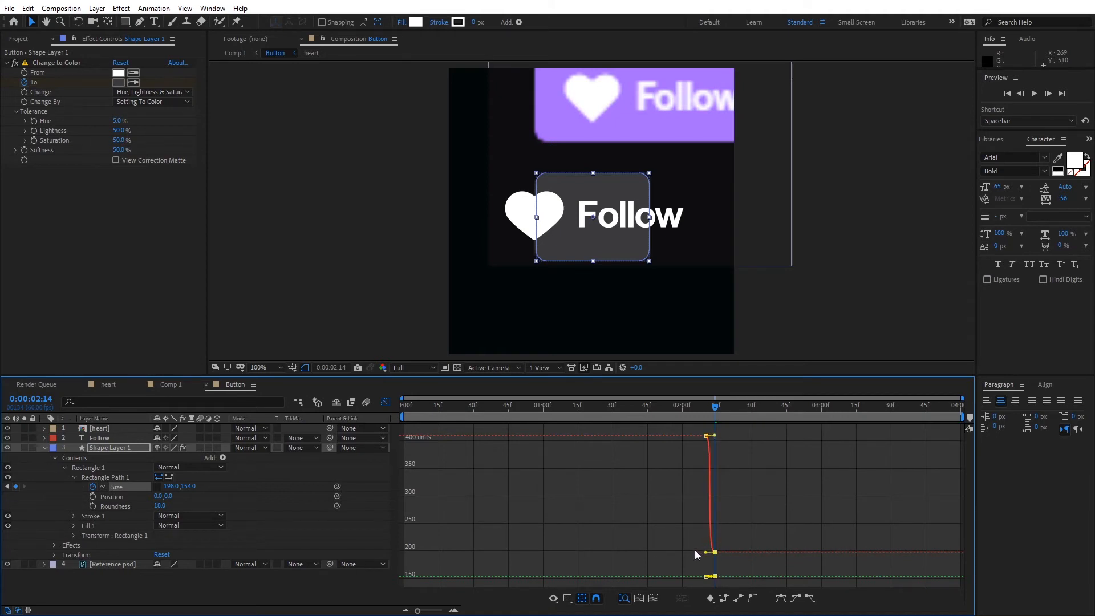
{"action": "left_click", "coordinate": [707, 436]}
Play back the button's colour change and shrink from just before the Size keyframes to check the easing
{"action": "left_click", "coordinate": [706, 407]}
{"action": "left_click", "coordinate": [703, 407]}
{"action": "left_click_drag", "start_coordinate": [964, 398], "coordinate": [619, 398]}
{"action": "left_click_drag", "start_coordinate": [594, 612], "coordinate": [787, 609]}
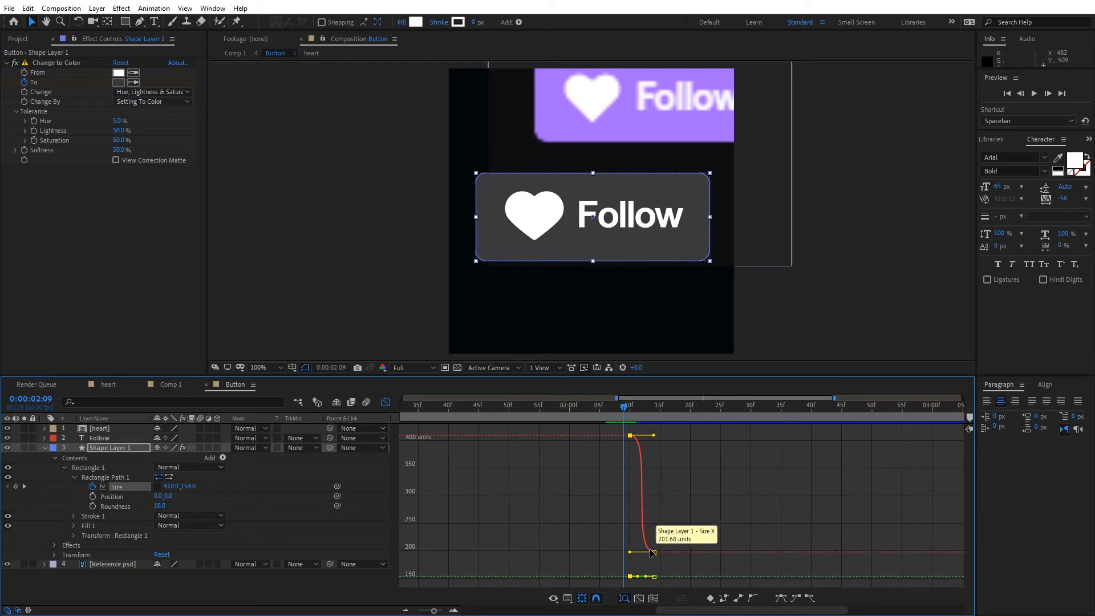
{"action": "key", "text": "space"}
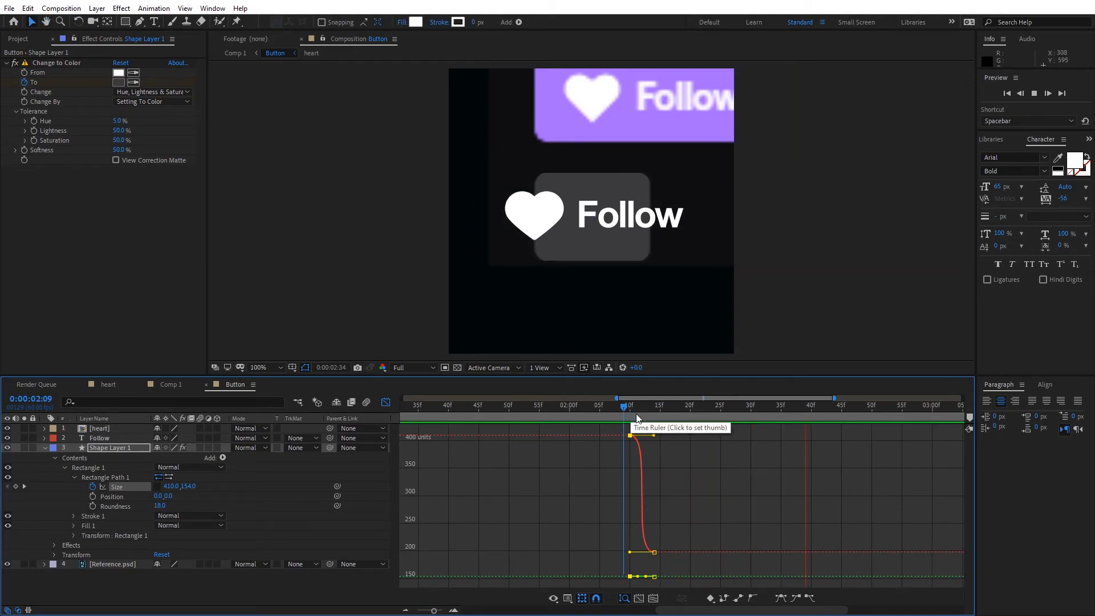
{"action": "left_click_drag", "start_coordinate": [896, 412], "coordinate": [590, 418]}
{"action": "key", "text": "space"}
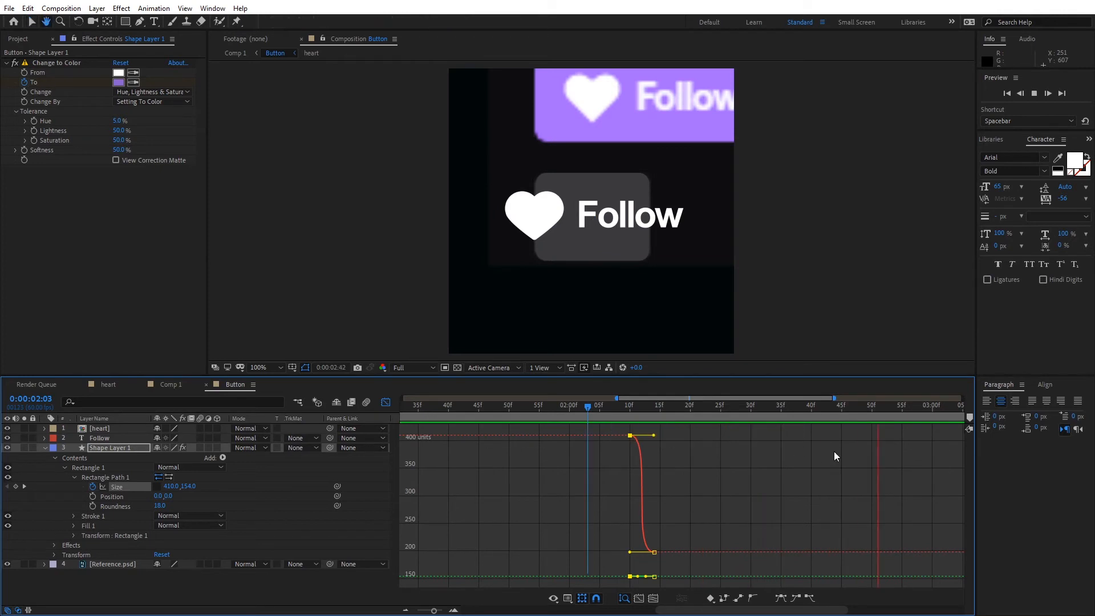
{"action": "key", "text": "space"}
{"action": "left_click_drag", "start_coordinate": [711, 409], "coordinate": [631, 414]}
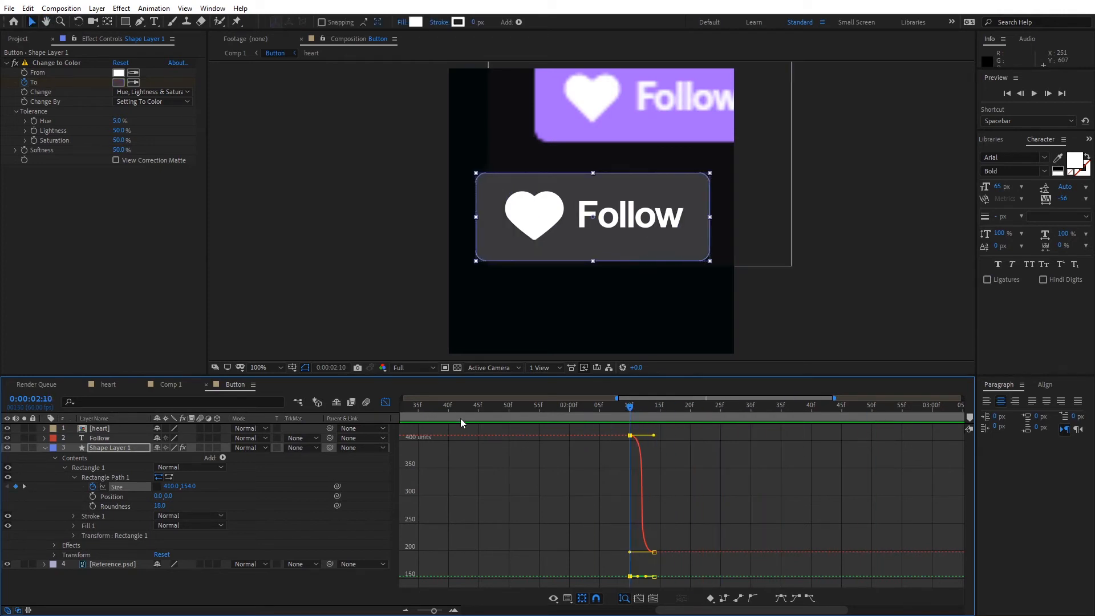
Slow the shrink by moving the second Size keyframe to 0:00:02:17, previewing the timing as it is adjusted
{"action": "left_click", "coordinate": [385, 402]}
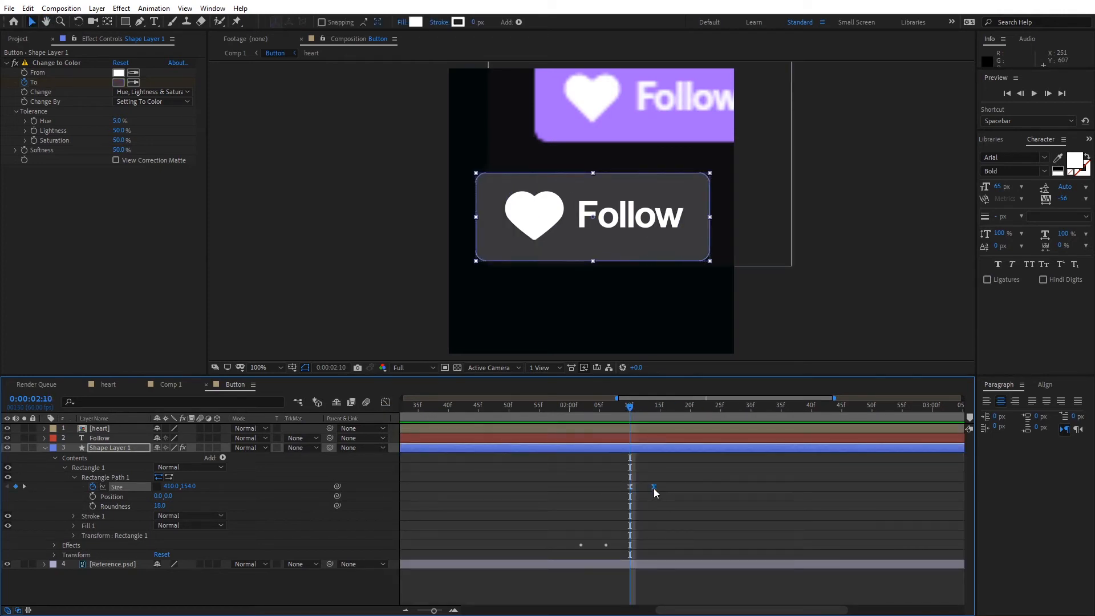
{"action": "left_click_drag", "start_coordinate": [656, 493], "coordinate": [659, 494]}
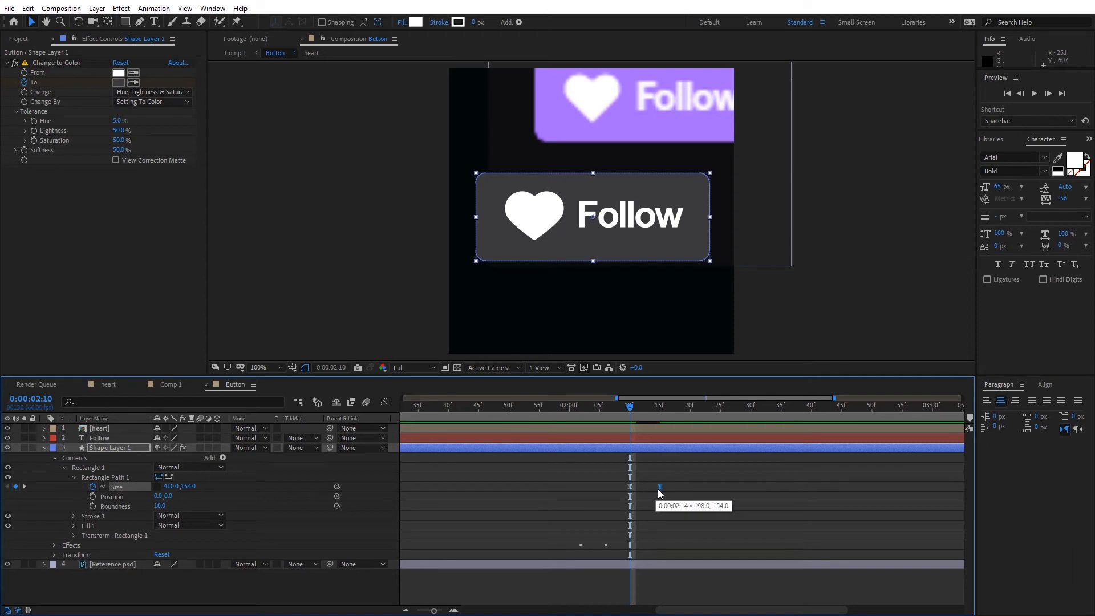
{"action": "mouse_move", "coordinate": [630, 410]}
{"action": "left_mouse_down"}
{"action": "mouse_move", "coordinate": [654, 416]}
{"action": "mouse_move", "coordinate": [621, 416]}
{"action": "mouse_move", "coordinate": [927, 416]}
{"action": "mouse_move", "coordinate": [630, 415]}
{"action": "left_mouse_up"}
{"action": "key", "text": "space"}
{"action": "key", "text": "space"}
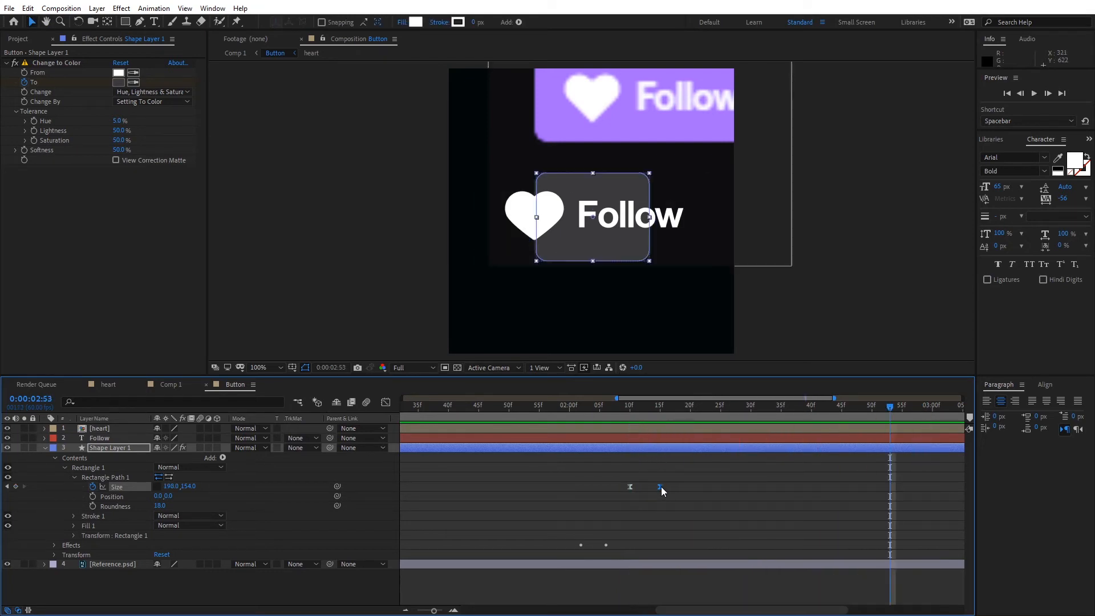
{"action": "left_click_drag", "start_coordinate": [662, 491], "coordinate": [673, 492]}
{"action": "left_click", "coordinate": [746, 406]}
{"action": "left_click_drag", "start_coordinate": [697, 410], "coordinate": [622, 419]}
{"action": "key", "text": "space"}
{"action": "key", "text": "space"}
{"action": "key", "text": "j"}
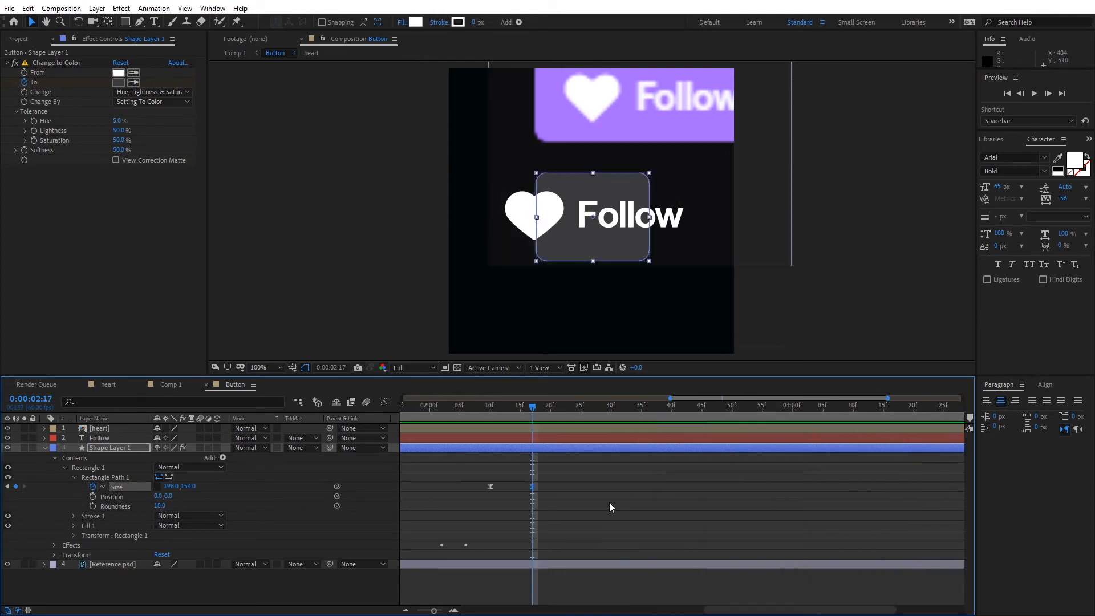
Hide Reference.psd, preview the shrink without it, and return to 0:00:02:10 with Shape Layer 1's properties collapsed
{"action": "left_click", "coordinate": [8, 565]}
{"action": "left_click_drag", "start_coordinate": [533, 411], "coordinate": [472, 412]}
{"action": "key", "text": "space"}
{"action": "key", "text": "space"}
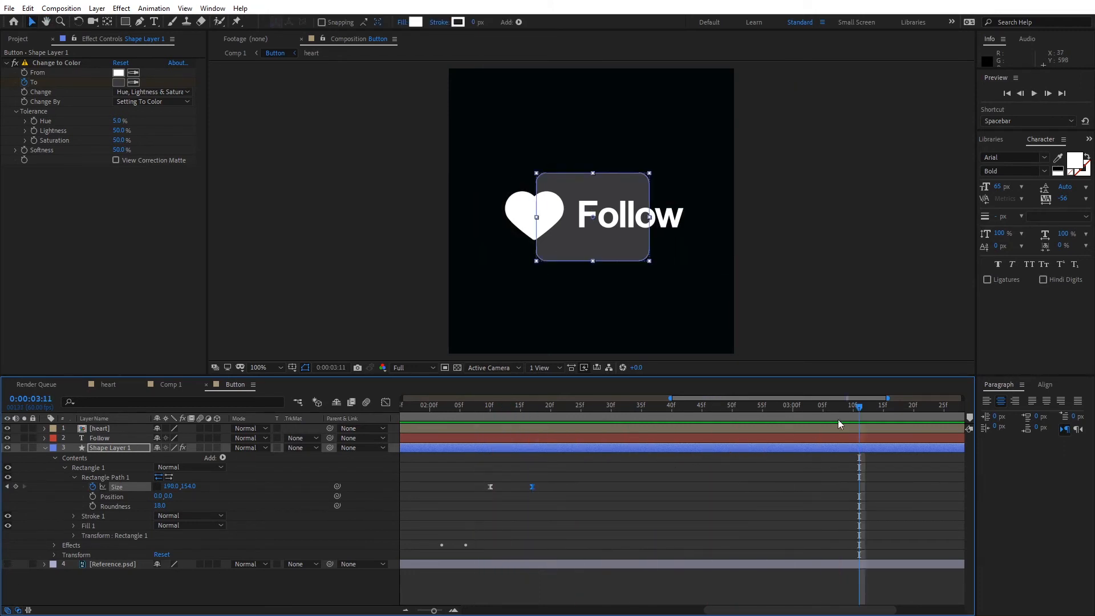
{"action": "left_click_drag", "start_coordinate": [861, 409], "coordinate": [490, 422]}
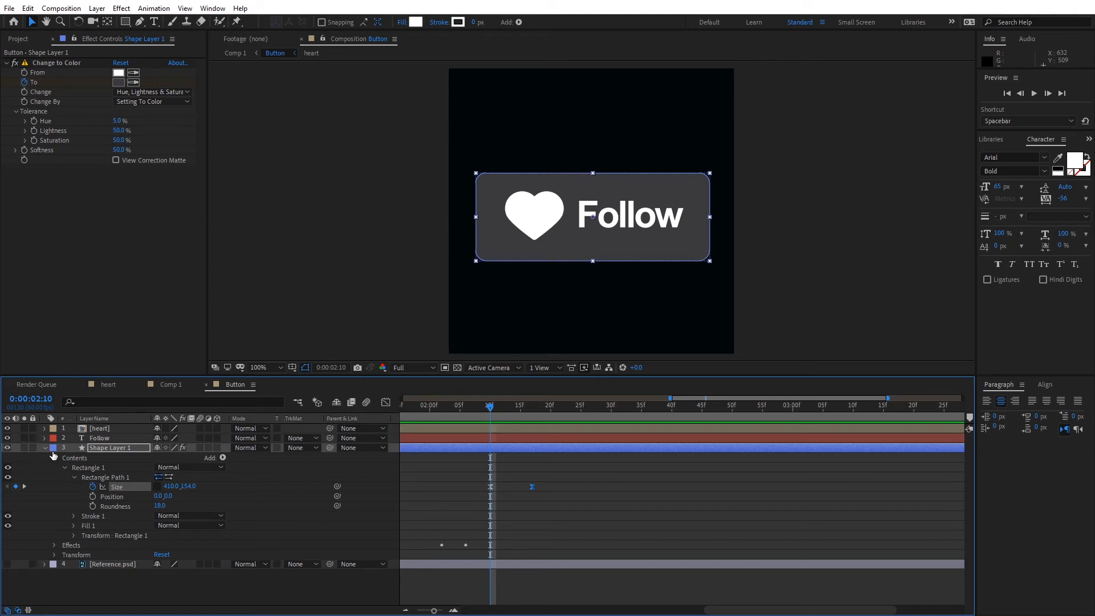
{"action": "left_click", "coordinate": [44, 448]}
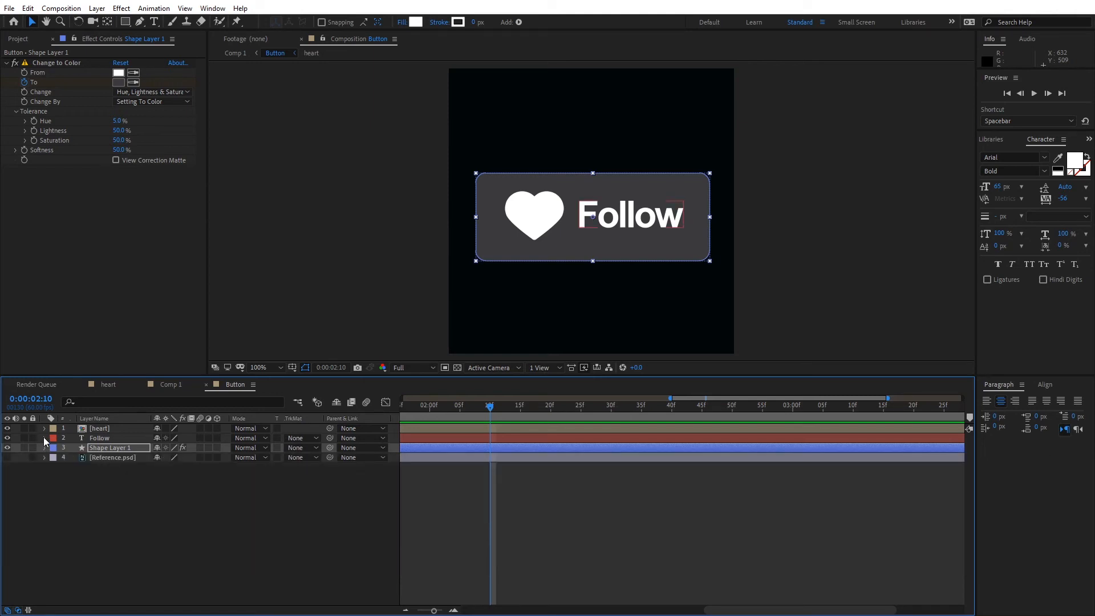
Keyframe the Follow text layer's Opacity at 100% on 0:00:02:10 and 0% on 0:00:02:17
{"action": "left_click", "coordinate": [45, 438]}
{"action": "left_click", "coordinate": [54, 458]}
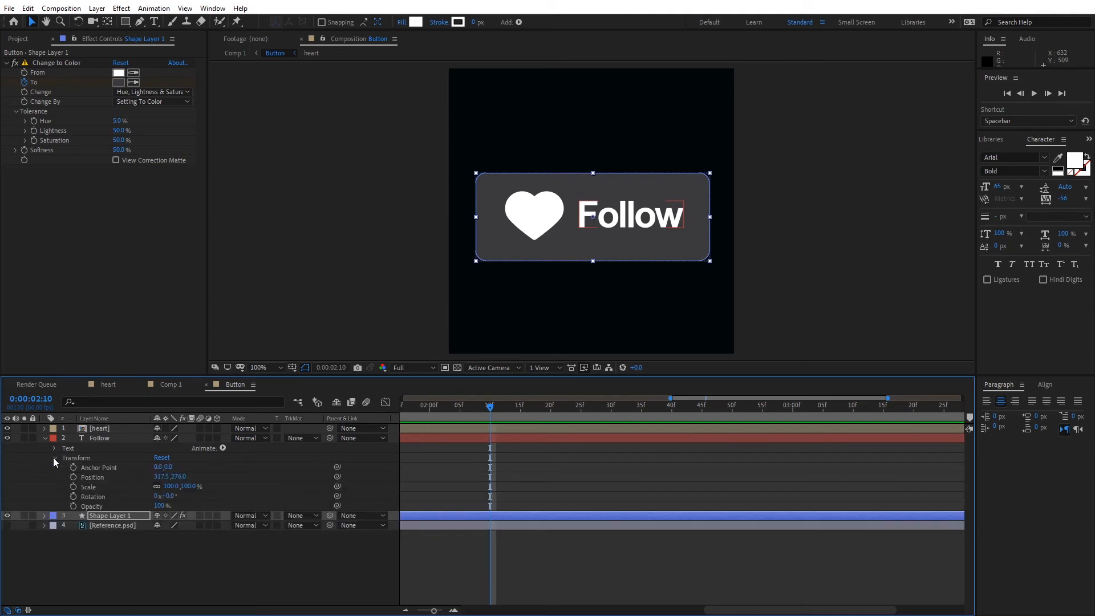
{"action": "mouse_move", "coordinate": [492, 408]}
{"action": "left_mouse_down"}
{"action": "mouse_move", "coordinate": [460, 416]}
{"action": "mouse_move", "coordinate": [506, 419]}
{"action": "mouse_move", "coordinate": [489, 420]}
{"action": "left_mouse_up"}
{"action": "left_click", "coordinate": [73, 506]}
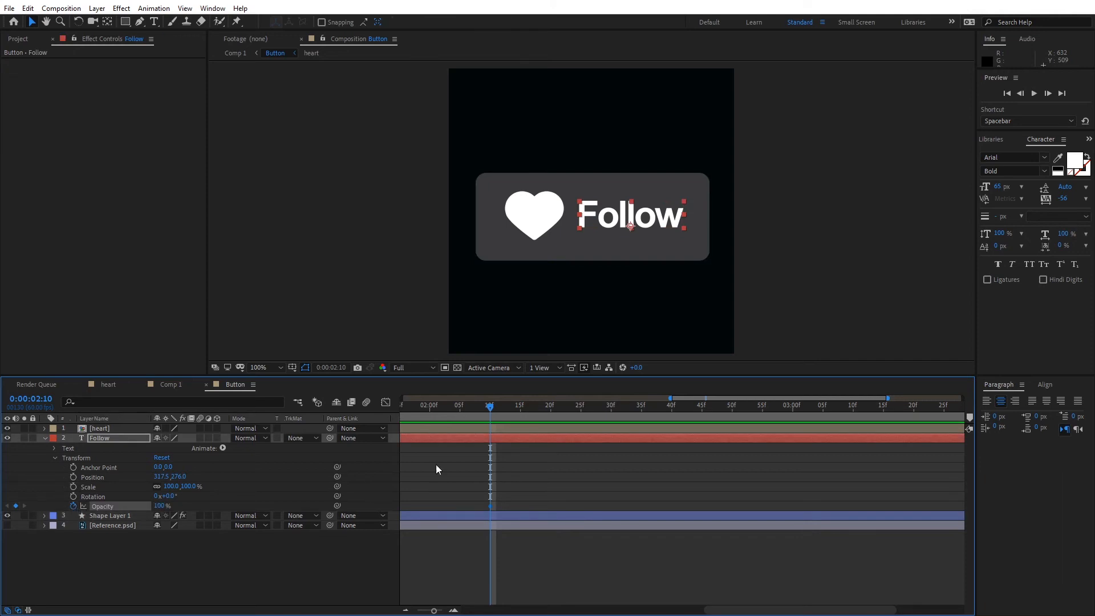
{"action": "left_click_drag", "start_coordinate": [490, 409], "coordinate": [534, 422]}
{"action": "left_click", "coordinate": [158, 506]}
{"action": "type", "text": "0"}
{"action": "key", "text": "Return"}
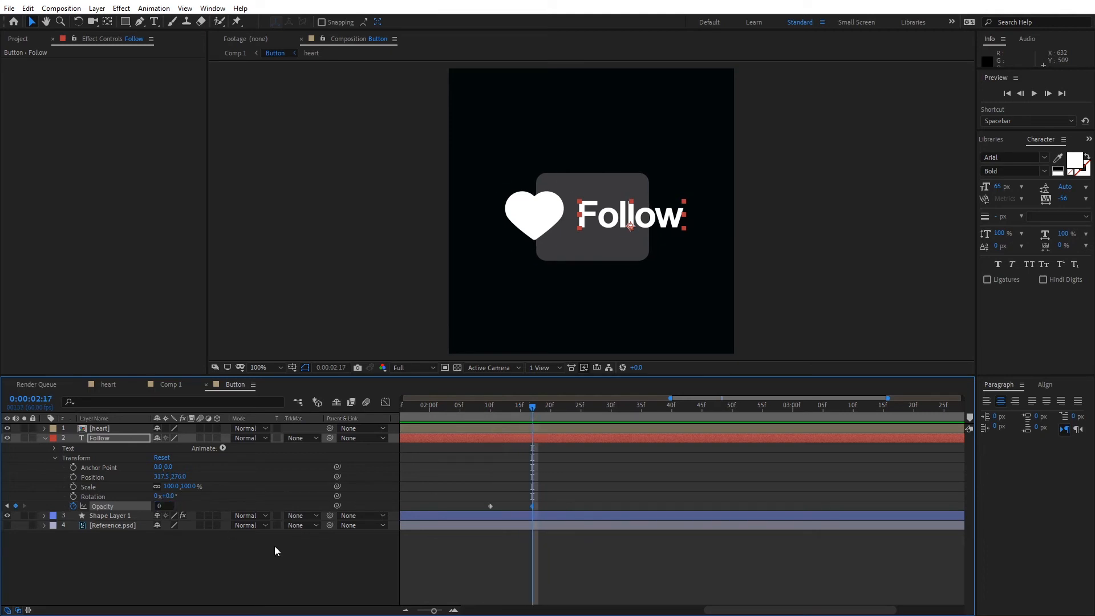
Apply Easy Ease to both Follow Opacity keyframes and lengthen their curve handles in the Graph Editor for a steep S-shaped fade
{"action": "left_click_drag", "start_coordinate": [532, 412], "coordinate": [490, 420]}
{"action": "left_click", "coordinate": [490, 506]}
{"action": "right_click", "coordinate": [531, 508]}
{"action": "mouse_move", "coordinate": [627, 613]}
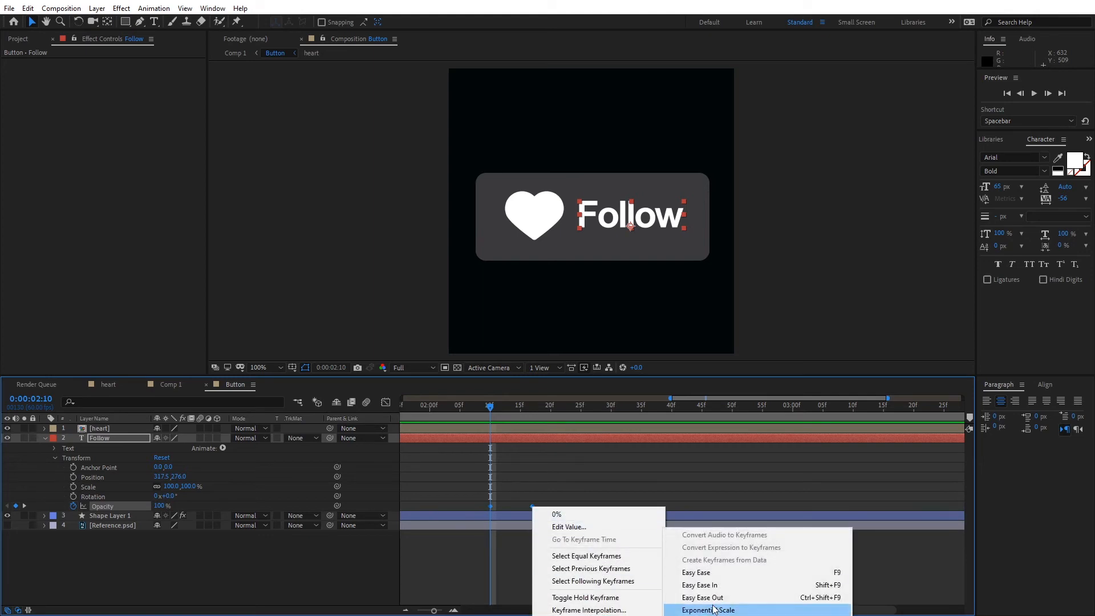
{"action": "left_click", "coordinate": [702, 572]}
{"action": "left_click", "coordinate": [385, 402]}
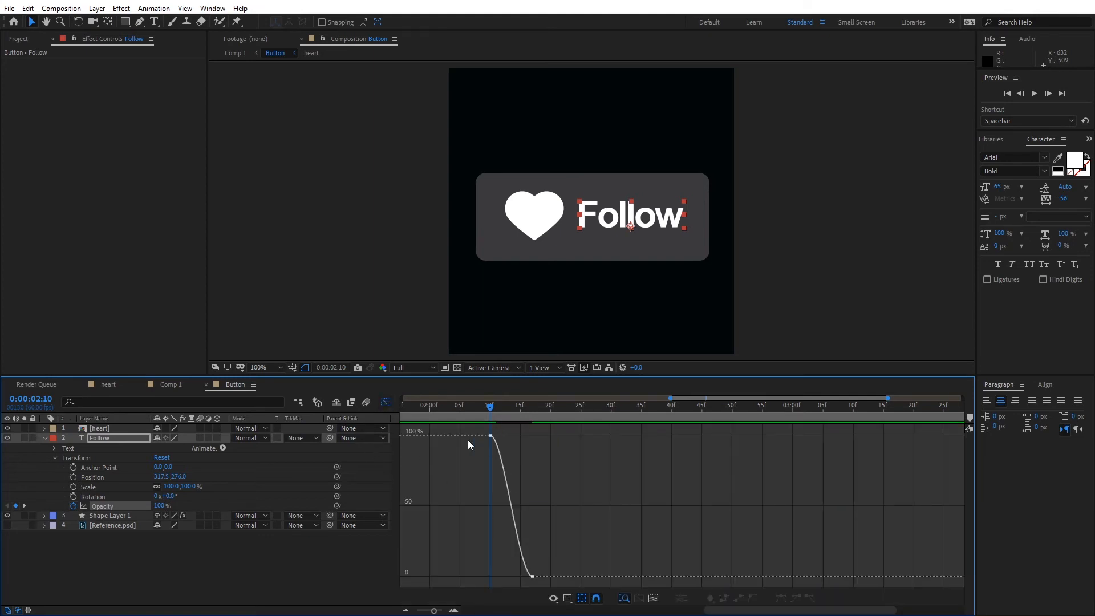
{"action": "left_click", "coordinate": [490, 435]}
{"action": "left_click_drag", "start_coordinate": [503, 435], "coordinate": [532, 436]}
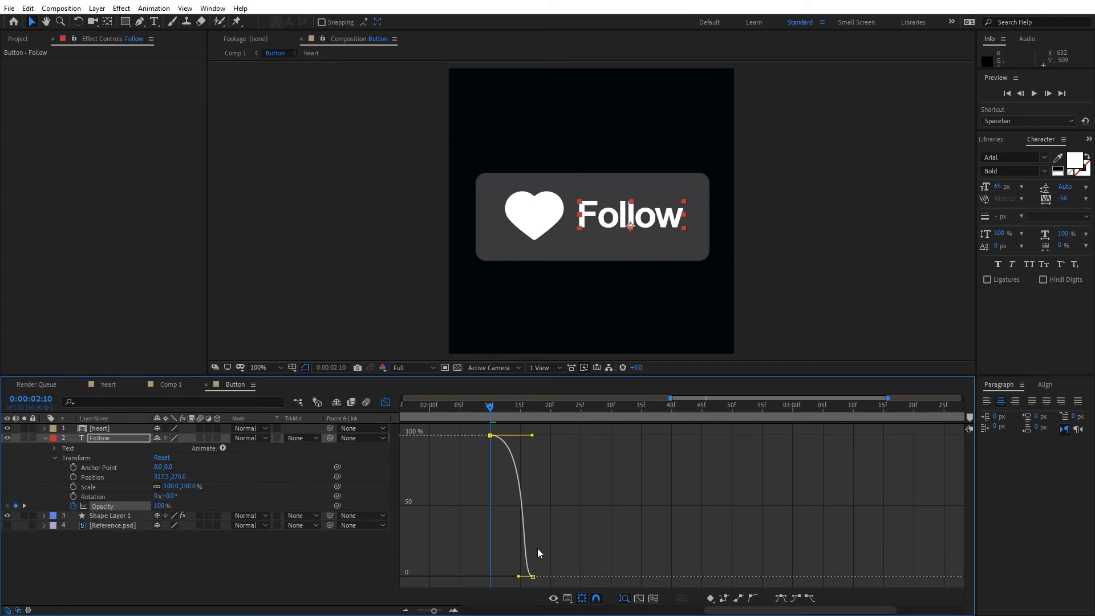
{"action": "left_click_drag", "start_coordinate": [518, 576], "coordinate": [489, 576]}
Play back the Follow text's fade, return to 0:00:02:10 and leave the Graph Editor
{"action": "key", "text": "space"}
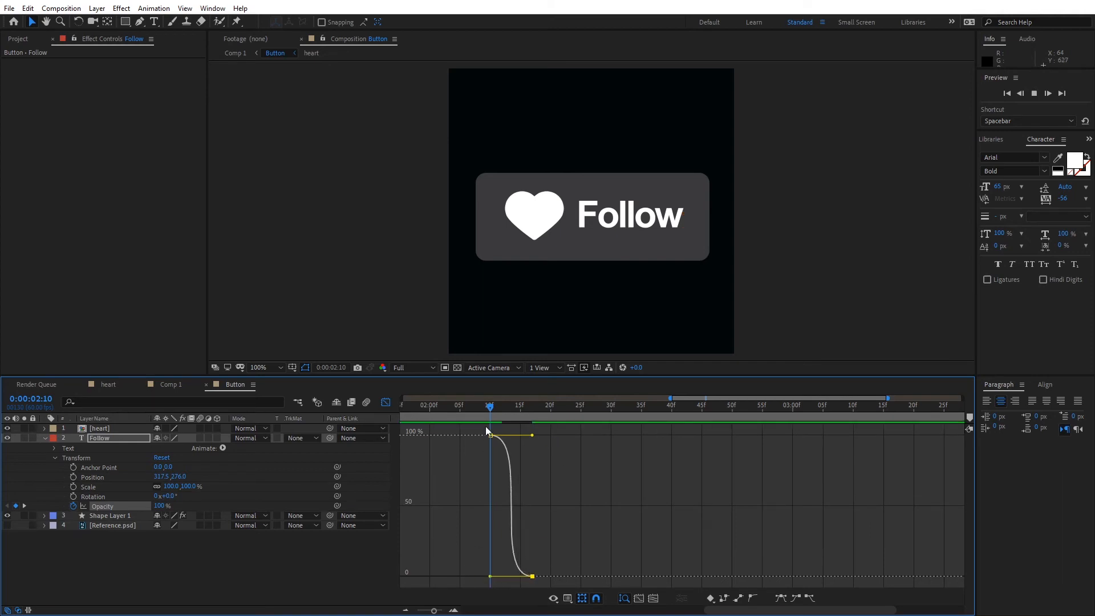
{"action": "left_click", "coordinate": [527, 406]}
{"action": "mouse_move", "coordinate": [510, 409]}
{"action": "left_mouse_down"}
{"action": "mouse_move", "coordinate": [496, 409]}
{"action": "mouse_move", "coordinate": [541, 413]}
{"action": "mouse_move", "coordinate": [461, 410]}
{"action": "mouse_move", "coordinate": [725, 420]}
{"action": "mouse_move", "coordinate": [490, 412]}
{"action": "left_mouse_up"}
{"action": "left_click", "coordinate": [389, 402]}
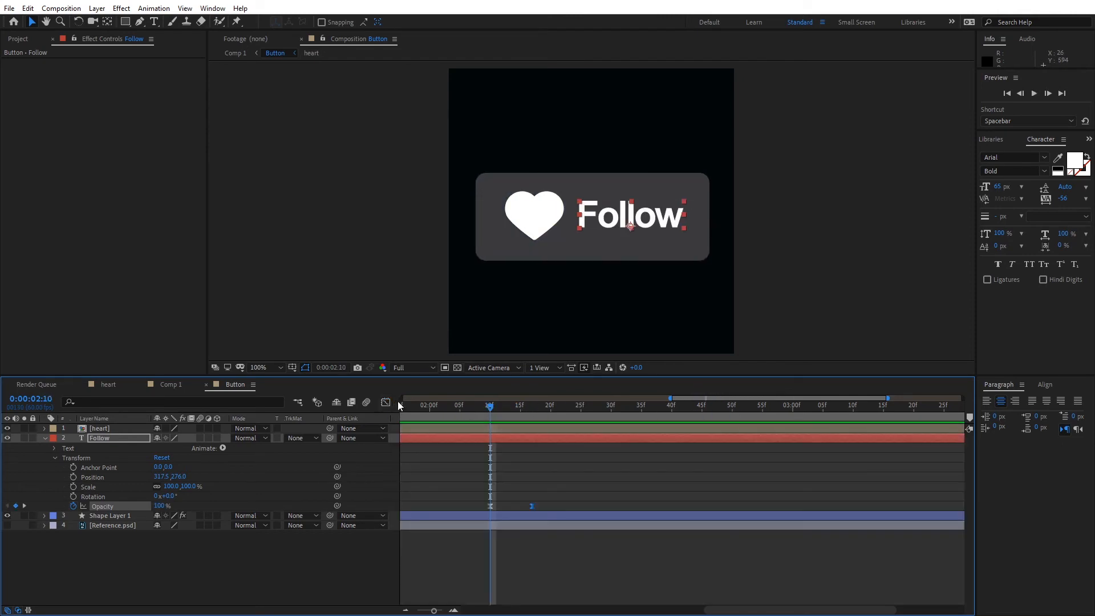
Keyframe the heart layer's Position at 0:00:02:10 and move it horizontally to X 252, centred on the shrunken button, at 0:00:02:17
{"action": "left_click", "coordinate": [45, 439]}
{"action": "left_click", "coordinate": [45, 429]}
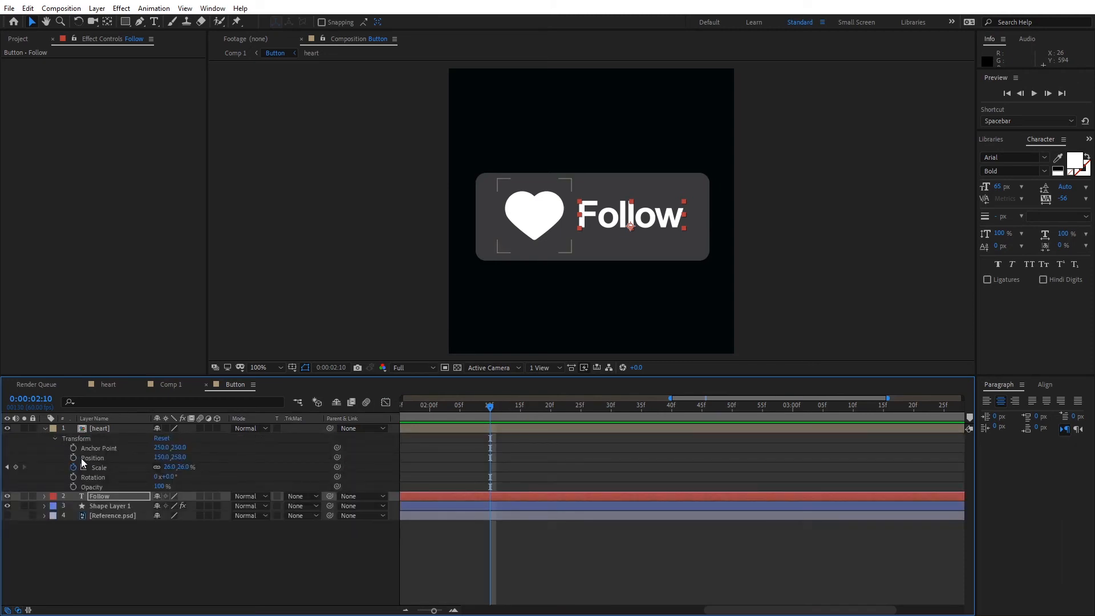
{"action": "left_click", "coordinate": [73, 458]}
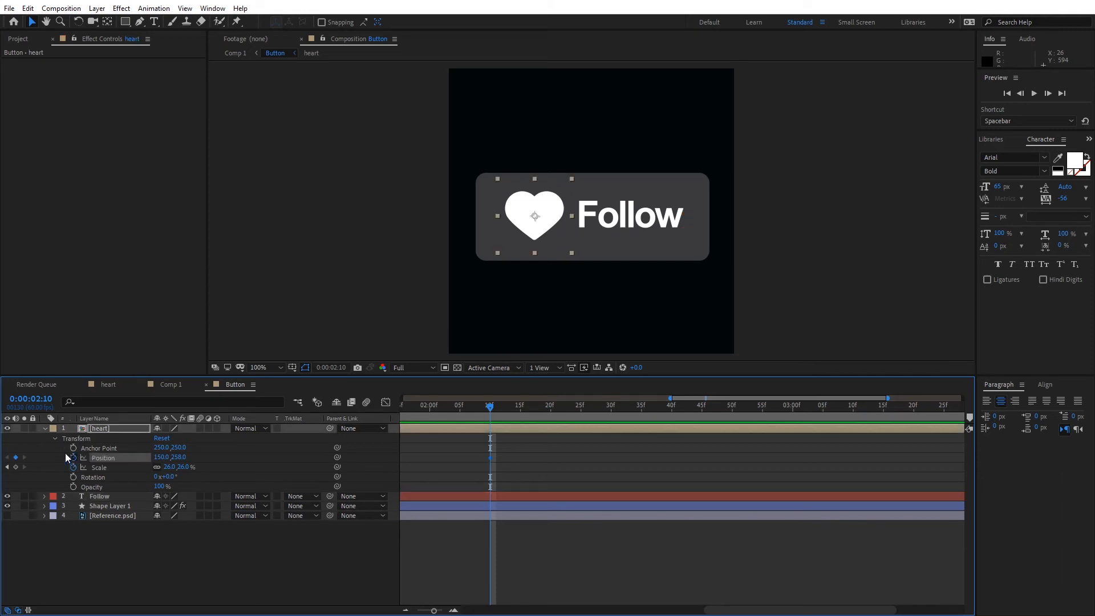
{"action": "left_click_drag", "start_coordinate": [491, 407], "coordinate": [530, 412]}
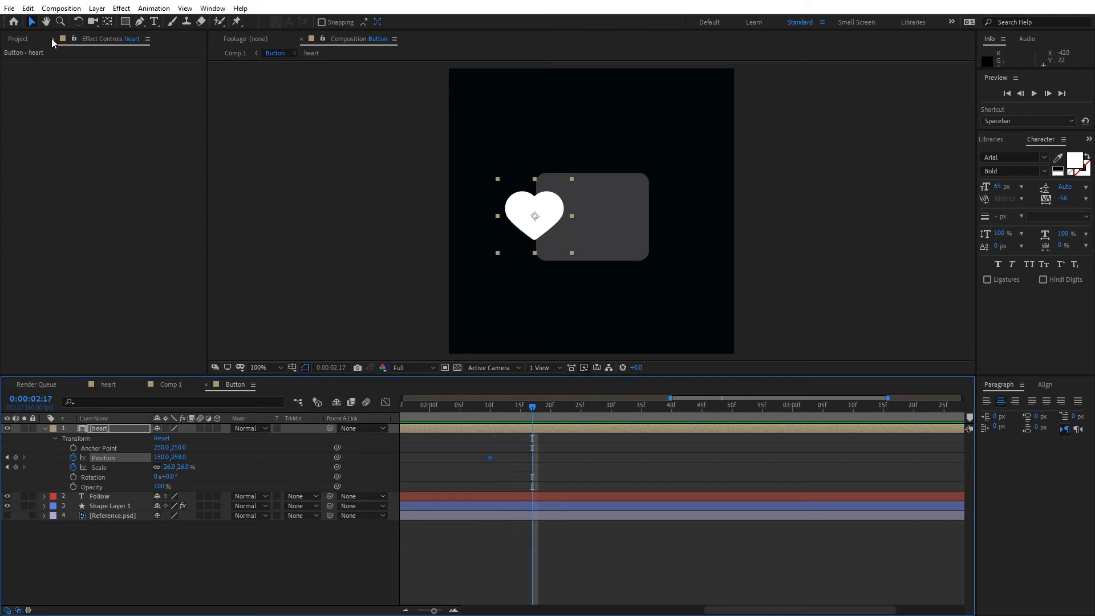
{"action": "key", "text": "Right"}
{"action": "key", "text": "Right"}
{"action": "key", "text": "Right"}
{"action": "key", "text": "Right"}
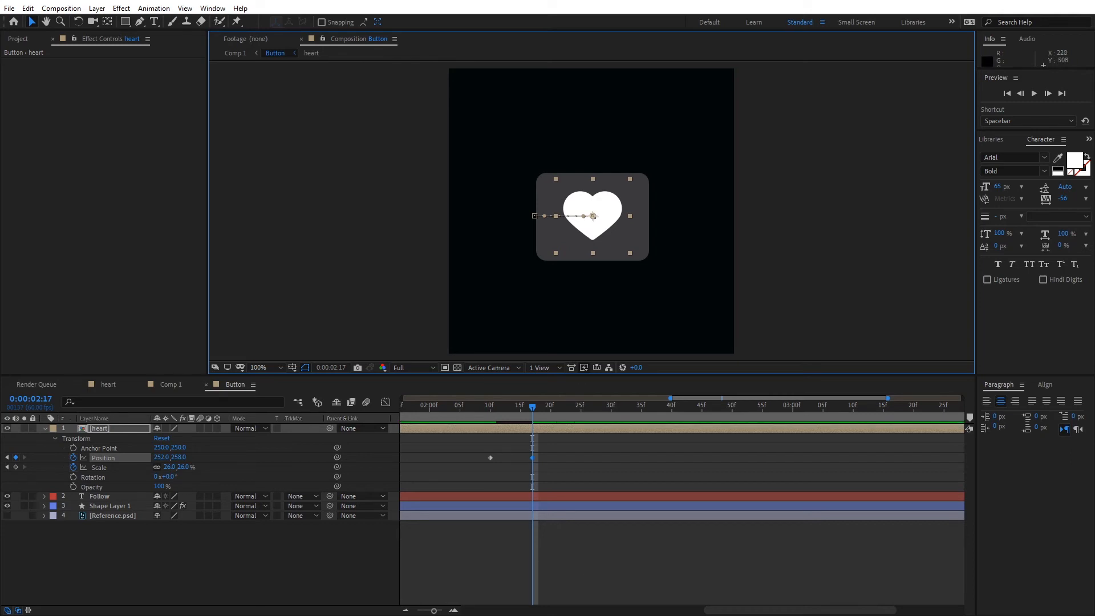
Apply Easy Ease to the heart's Position keyframes and separate Position into X and Y dimensions
{"action": "right_click", "coordinate": [491, 458]}
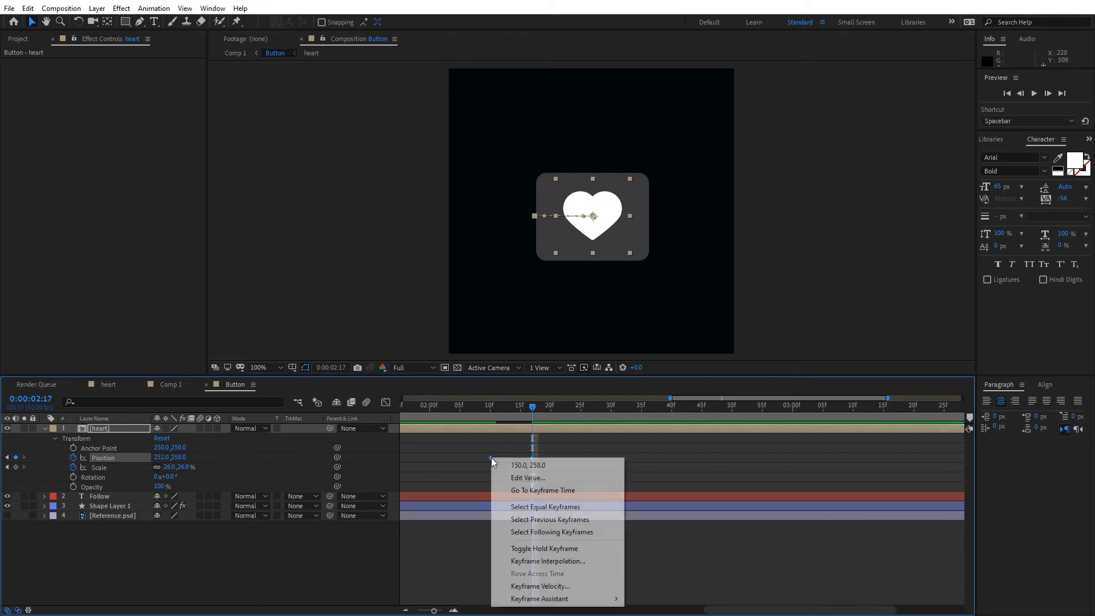
{"action": "key", "text": "F9"}
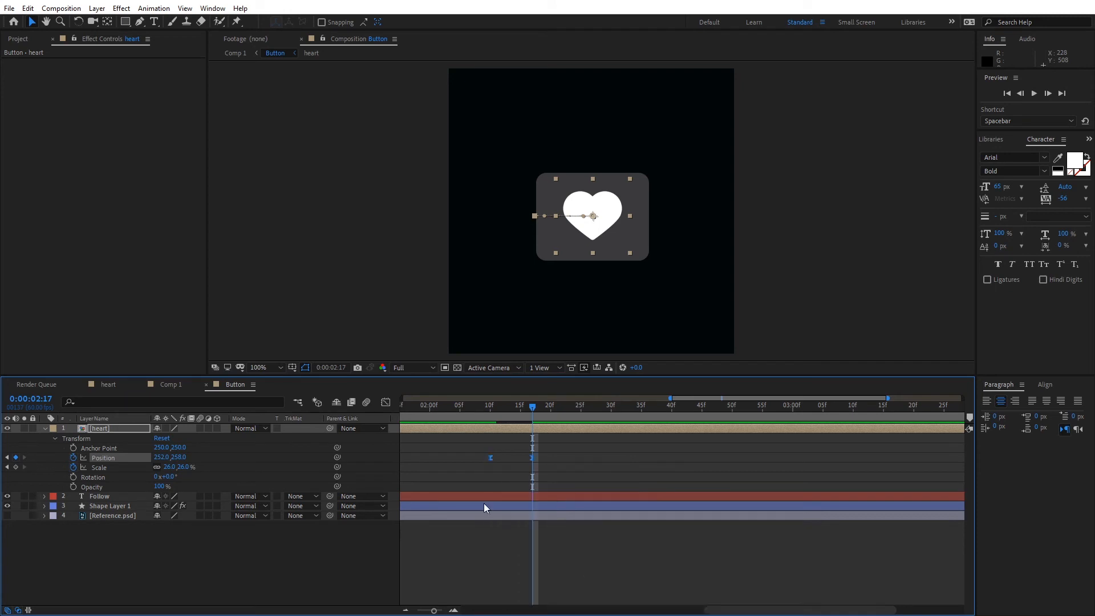
{"action": "left_click", "coordinate": [385, 402]}
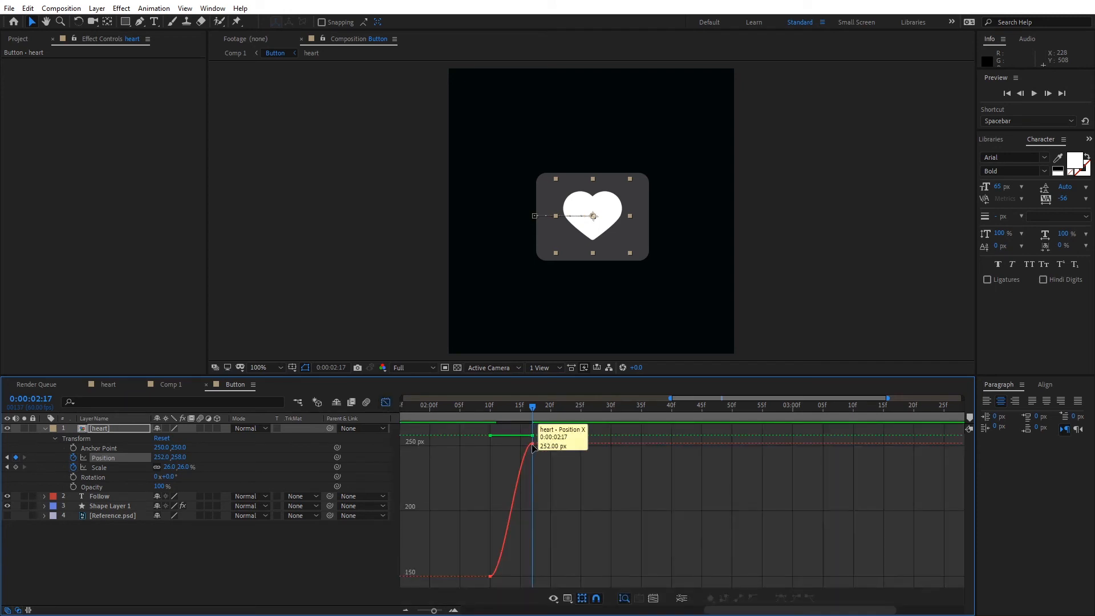
{"action": "right_click", "coordinate": [125, 456]}
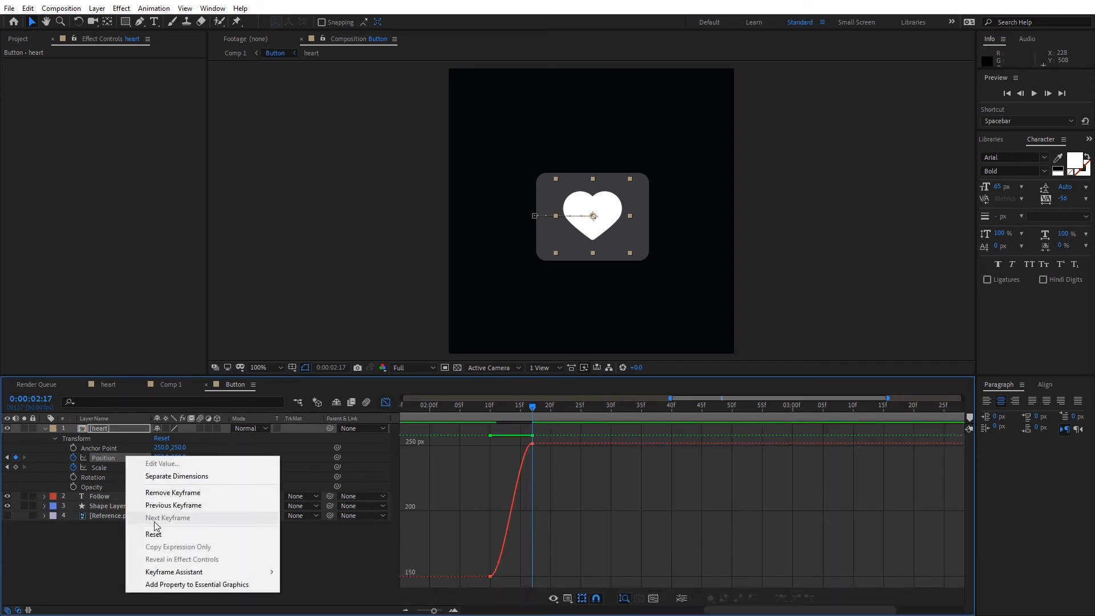
{"action": "left_click", "coordinate": [174, 476]}
{"action": "left_click", "coordinate": [118, 458]}
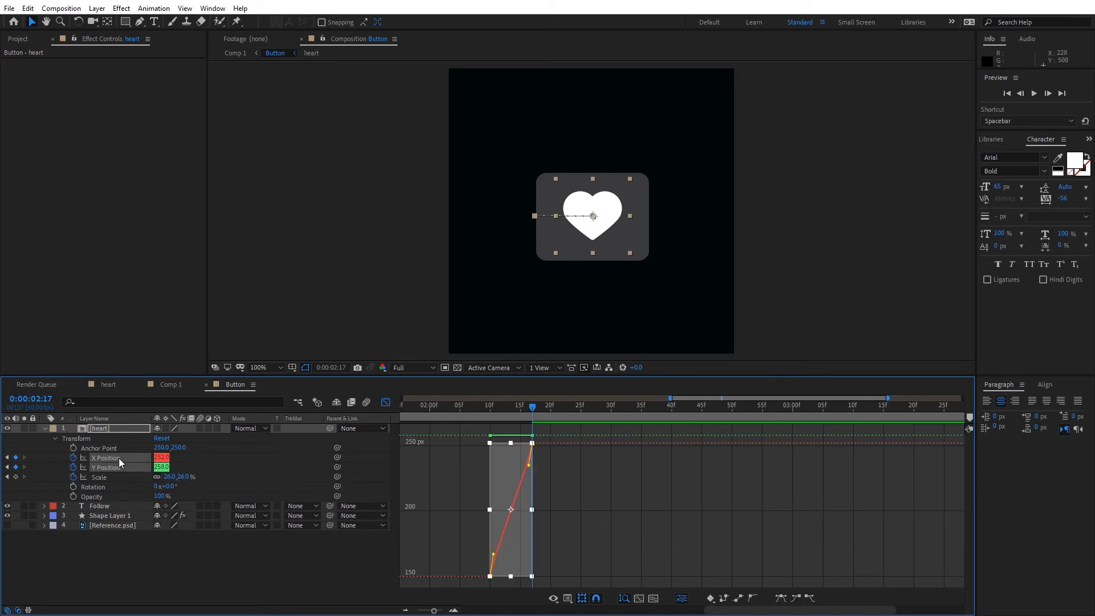
{"action": "left_click", "coordinate": [121, 467], "text": "shift"}
{"action": "left_click", "coordinate": [143, 553]}
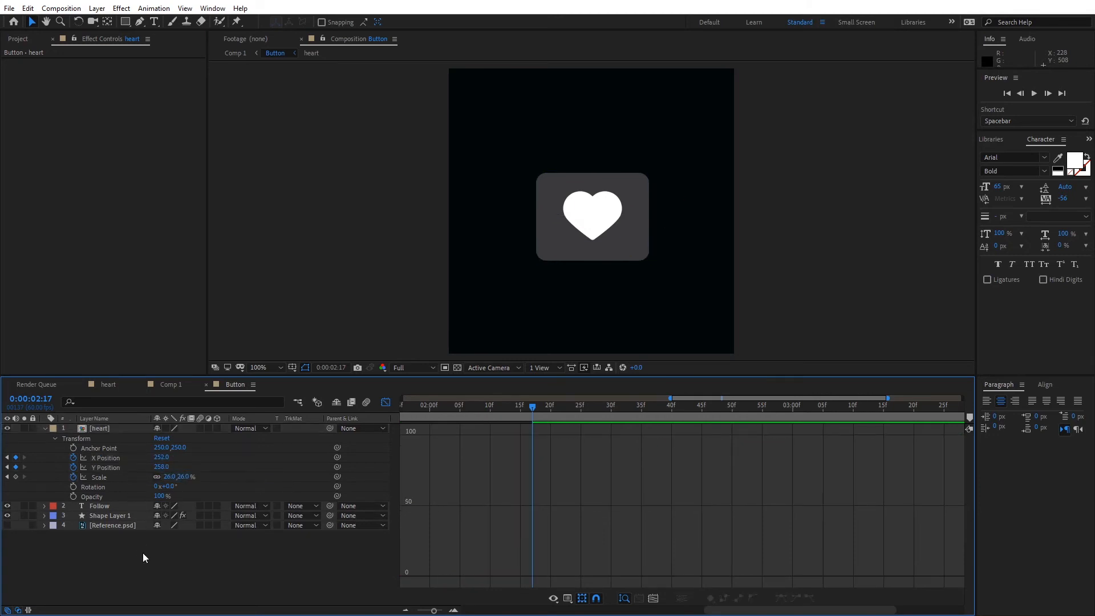
Flatten and lengthen both curve handles of the heart's X Position to form a steep S-shaped curve
{"action": "left_click", "coordinate": [117, 459]}
{"action": "left_click", "coordinate": [533, 436]}
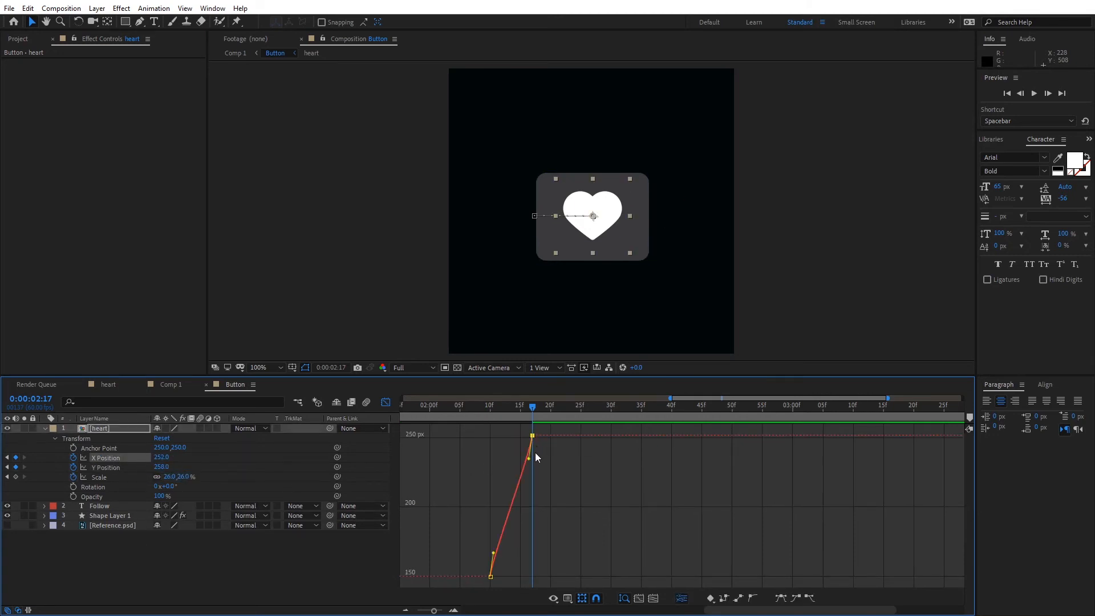
{"action": "left_click_drag", "start_coordinate": [530, 460], "coordinate": [491, 436]}
{"action": "left_click_drag", "start_coordinate": [494, 556], "coordinate": [533, 574]}
Play back the heart's slide to the button's centre and return to 0:00:02:05
{"action": "left_click_drag", "start_coordinate": [535, 409], "coordinate": [472, 408]}
{"action": "key", "text": "space"}
{"action": "left_click", "coordinate": [745, 401]}
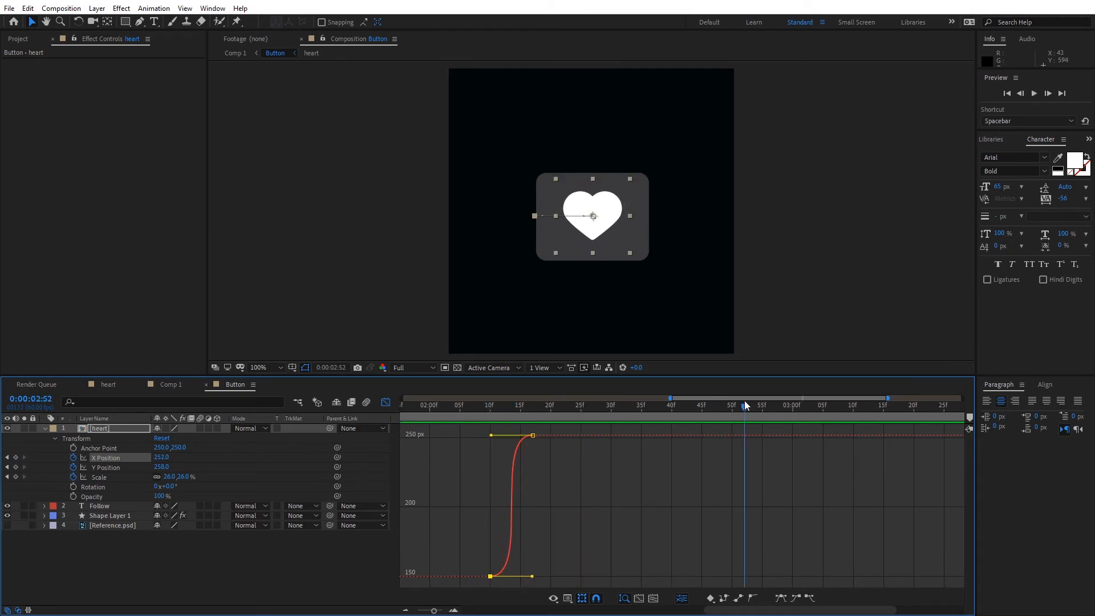
{"action": "left_click_drag", "start_coordinate": [745, 408], "coordinate": [464, 413]}
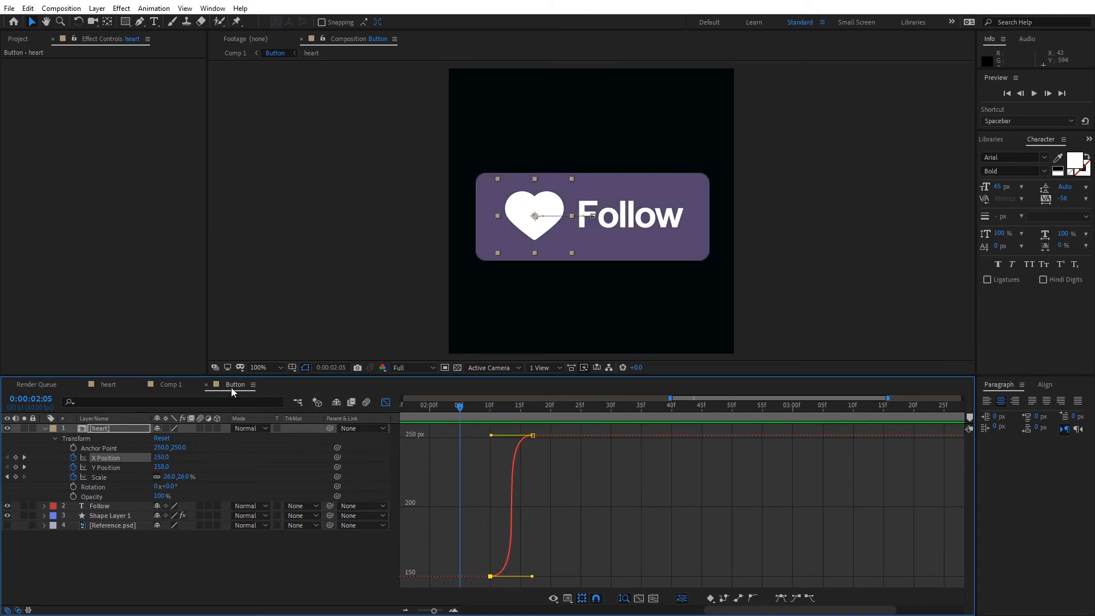
Switch to Comp 1 and play the whole button animation from the start
{"action": "left_click", "coordinate": [174, 385]}
{"action": "left_click_drag", "start_coordinate": [689, 409], "coordinate": [317, 383]}
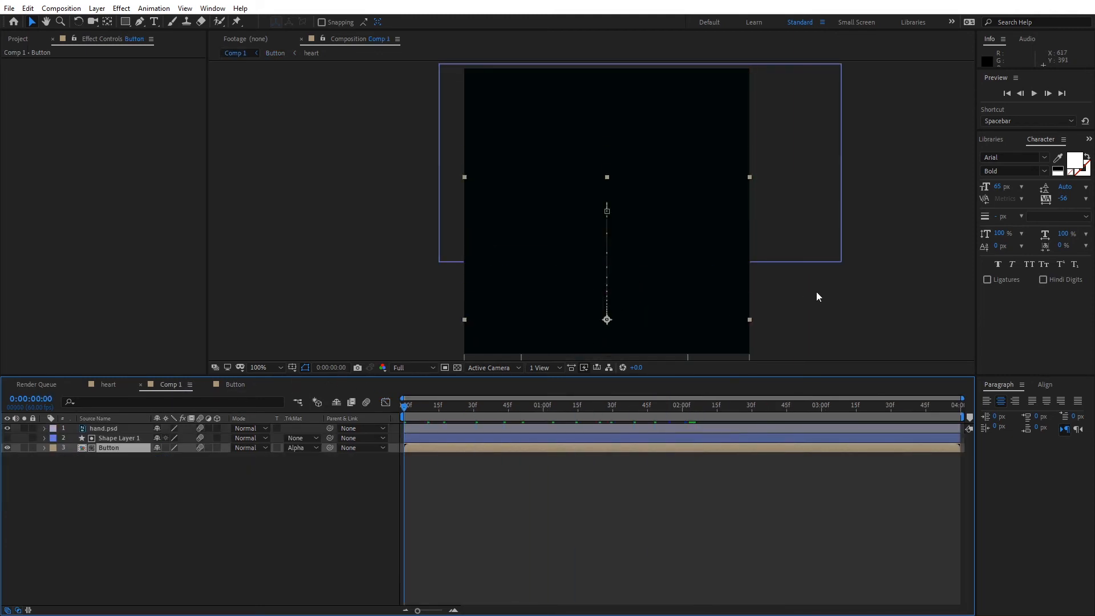
{"action": "key", "text": "space"}
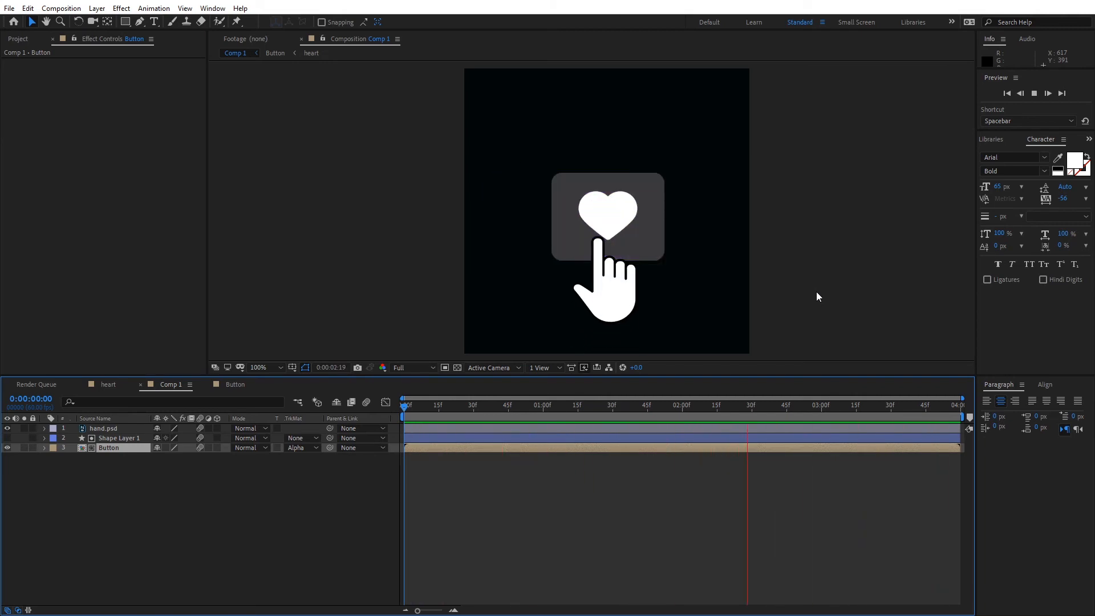
{"action": "key", "text": "space"}
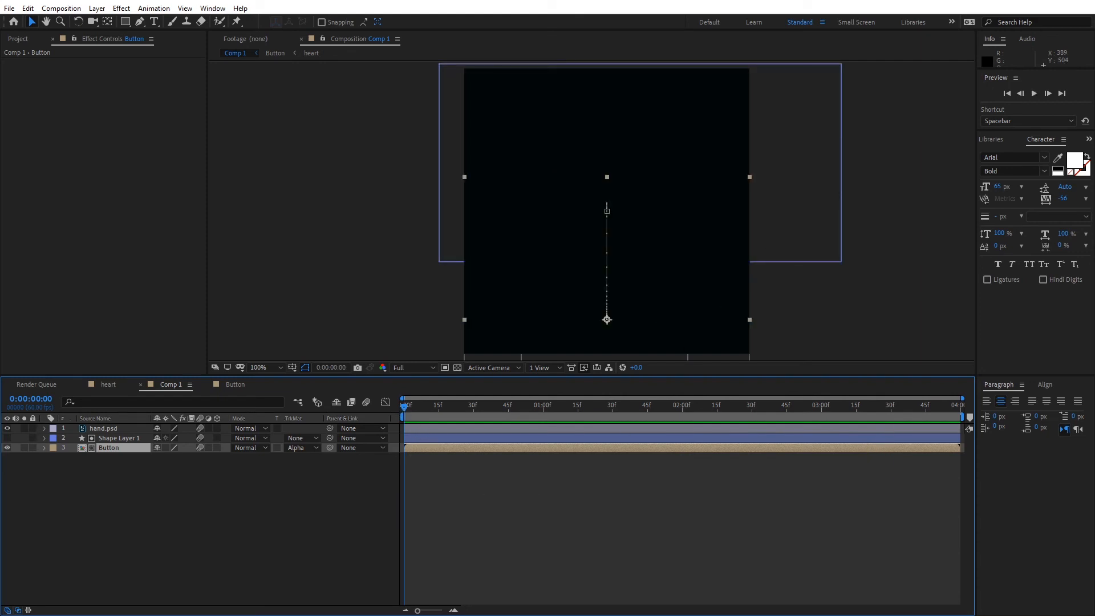
Keyframe the Button layer's Scale in Comp 1 at 100% on 0:00:03:15 and 0% on 0:00:03:30
{"action": "left_click_drag", "start_coordinate": [401, 412], "coordinate": [856, 421]}
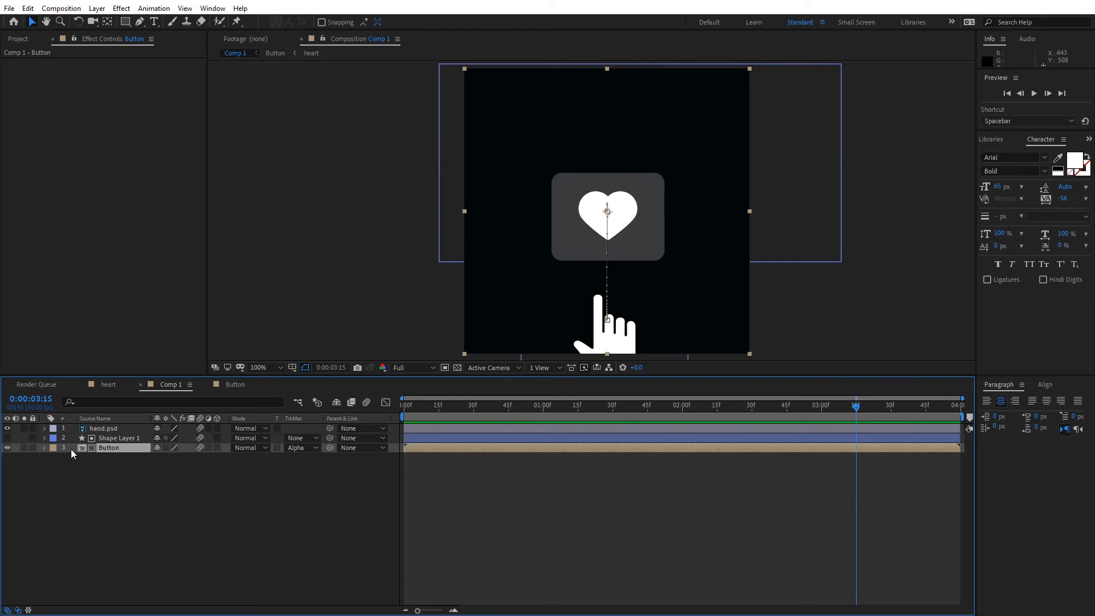
{"action": "left_click", "coordinate": [45, 448]}
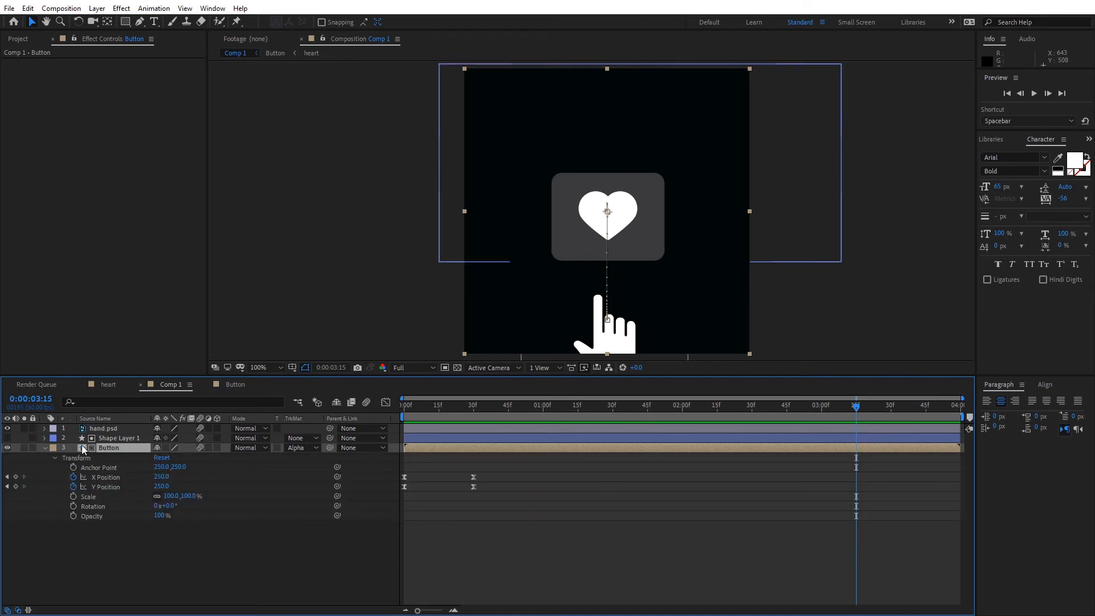
{"action": "left_click", "coordinate": [142, 495]}
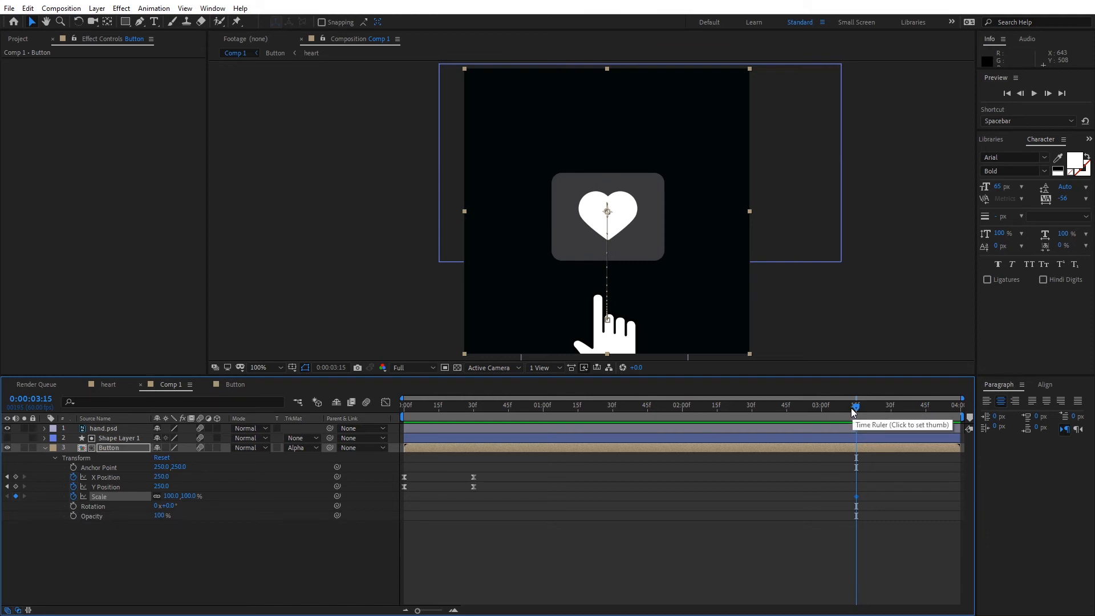
{"action": "left_click_drag", "start_coordinate": [853, 411], "coordinate": [890, 408]}
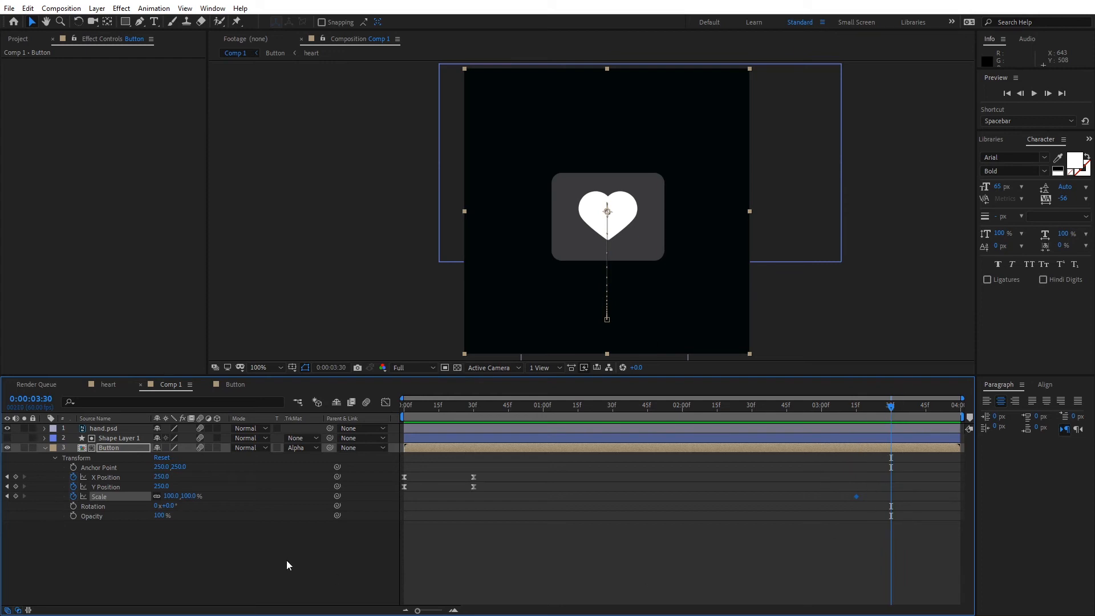
{"action": "left_click", "coordinate": [174, 497]}
{"action": "type", "text": "0"}
{"action": "key", "text": "Return"}
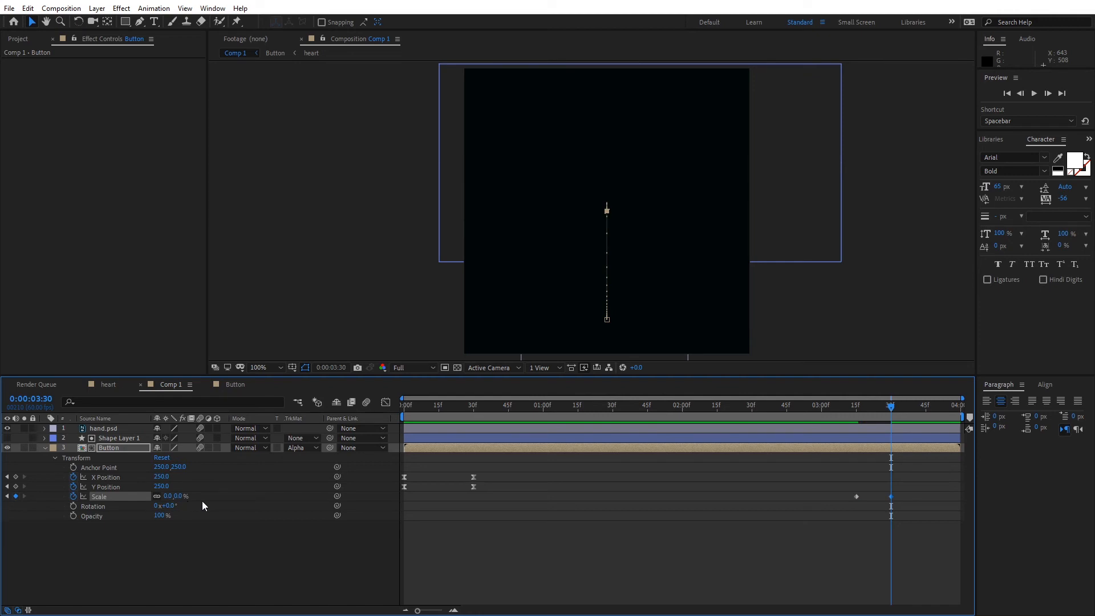
Apply Easy Ease to both Button Scale keyframes and lengthen their curve handles in the Graph Editor for a steep S-shaped curve
{"action": "left_click_drag", "start_coordinate": [903, 516], "coordinate": [850, 489]}
{"action": "right_click", "coordinate": [857, 496]}
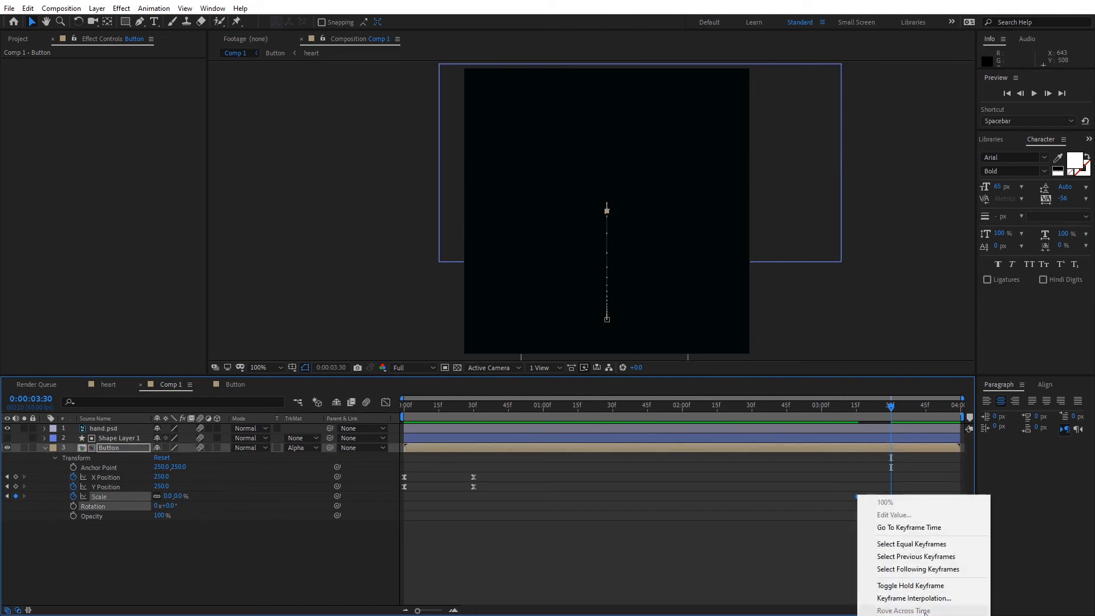
{"action": "key", "text": "Escape"}
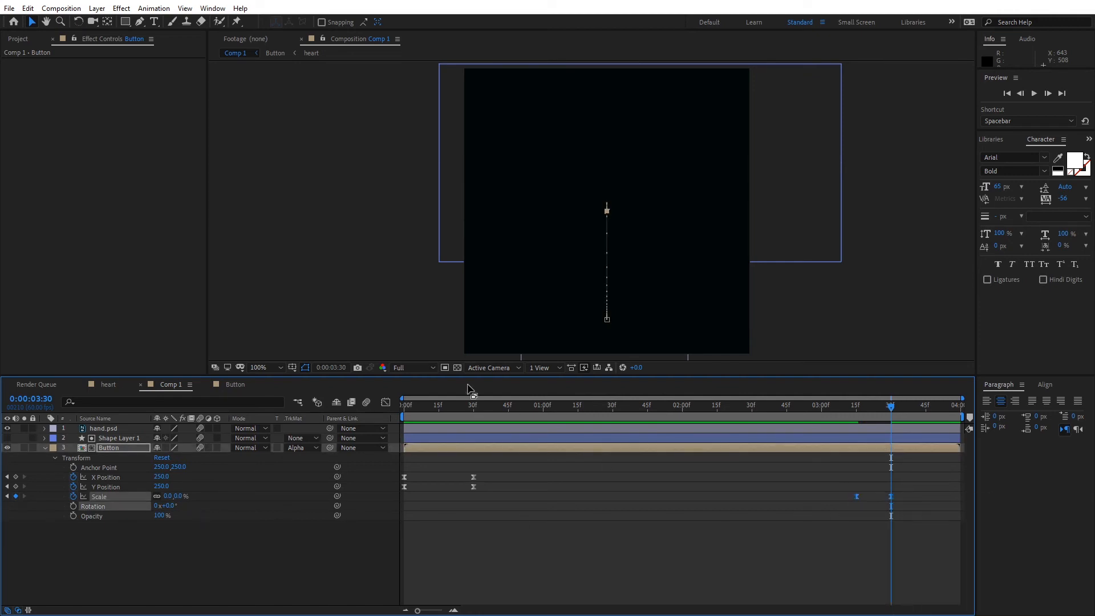
{"action": "left_click", "coordinate": [386, 402]}
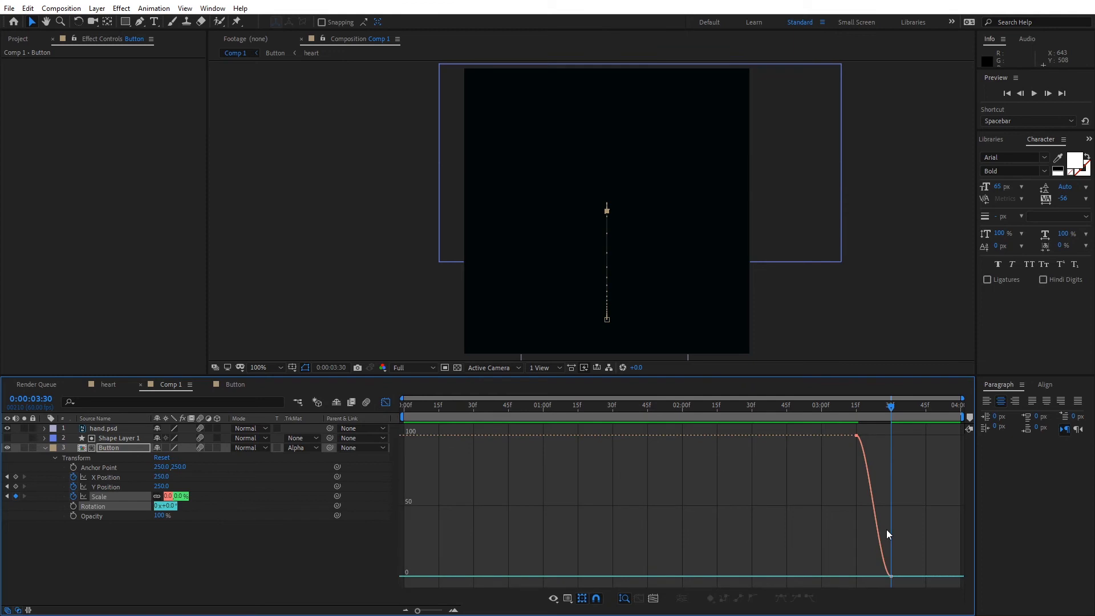
{"action": "left_click", "coordinate": [858, 435]}
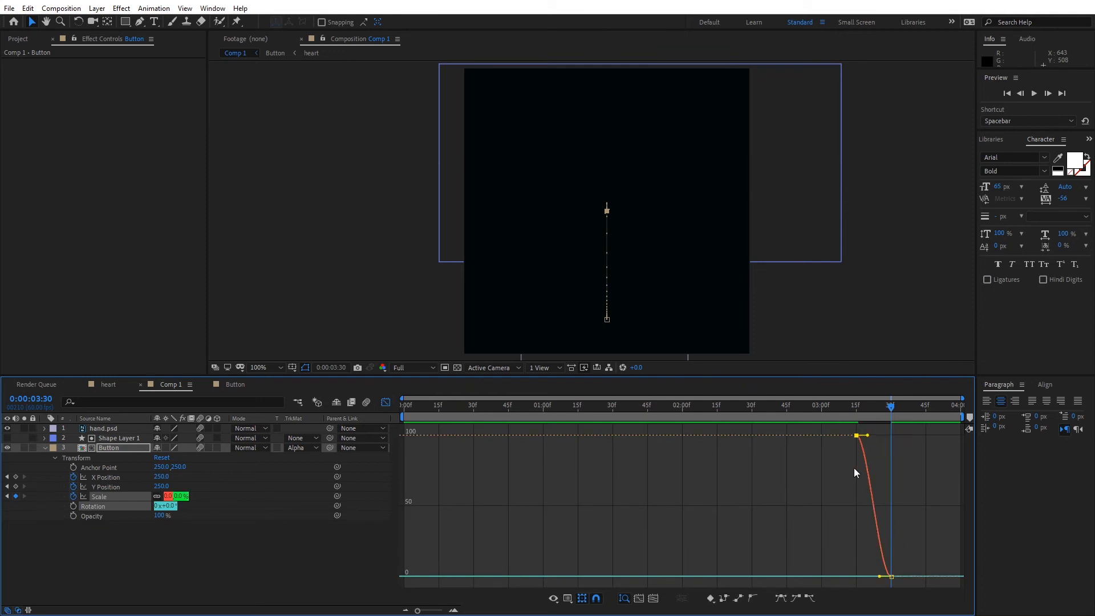
{"action": "left_click_drag", "start_coordinate": [865, 437], "coordinate": [895, 436]}
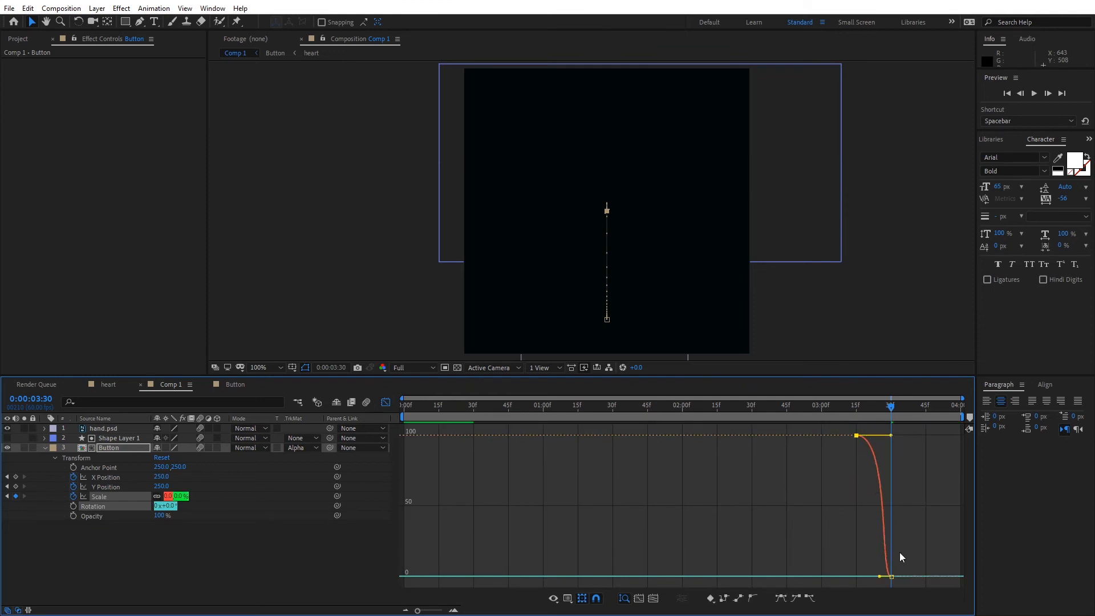
{"action": "left_click_drag", "start_coordinate": [881, 578], "coordinate": [842, 577]}
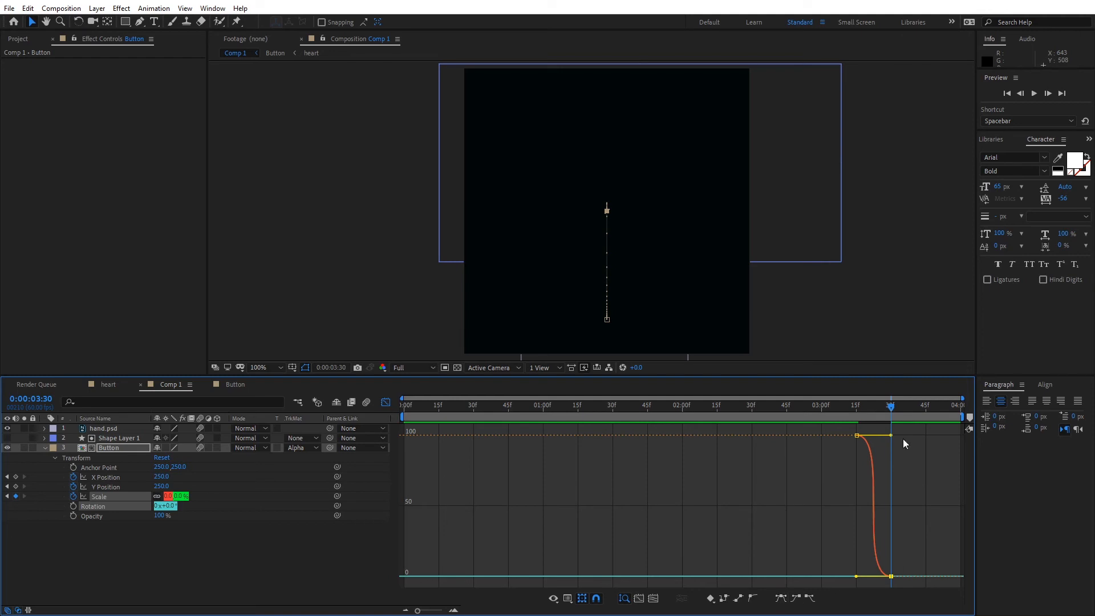
Play the Comp 1 animation from the start to check the closing scale-down
{"action": "left_click_drag", "start_coordinate": [894, 410], "coordinate": [401, 403]}
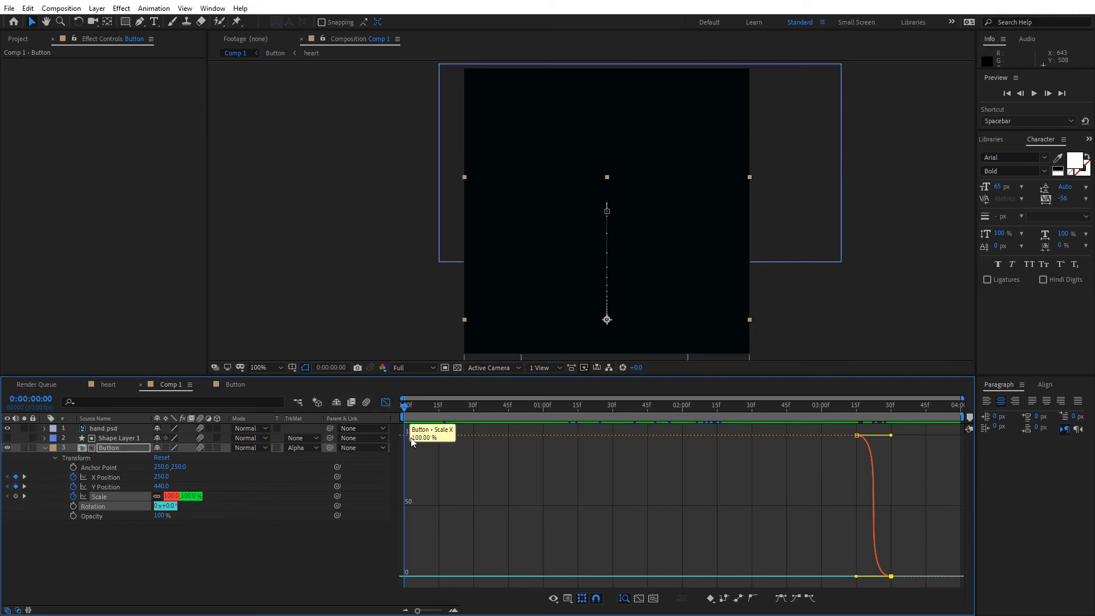
{"action": "key", "text": "space"}
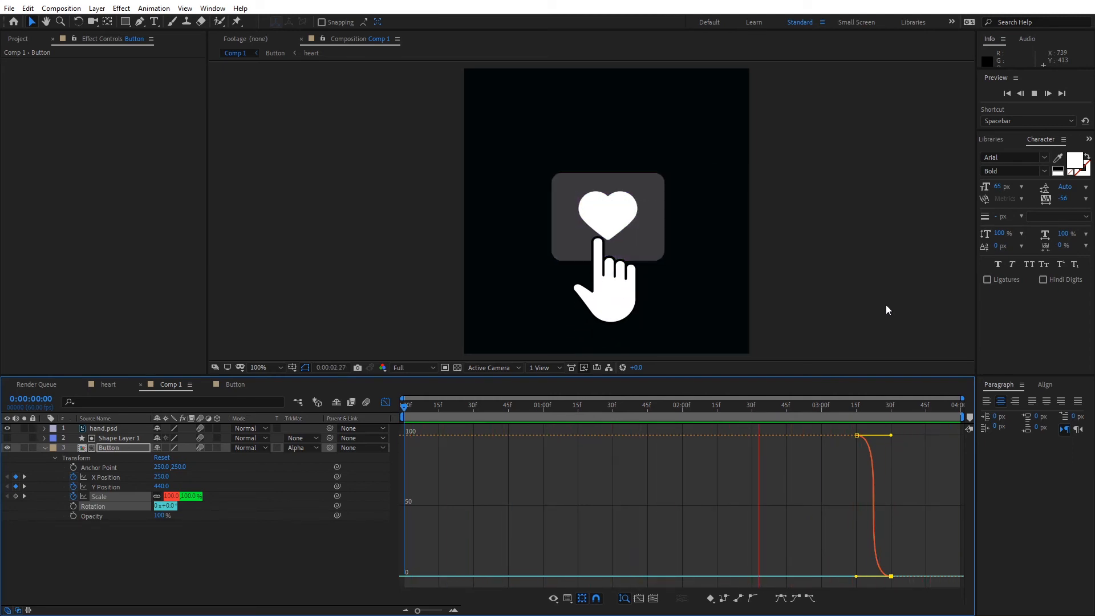
{"action": "key", "text": "space"}
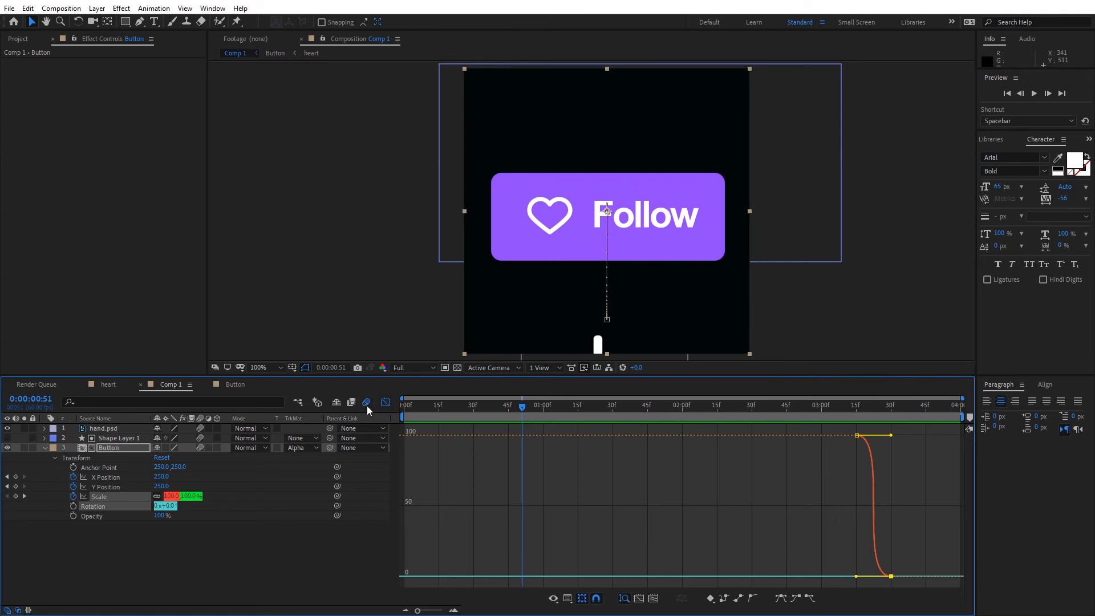
Open the Button precomp and enable motion blur on the heart, Follow and Shape Layer 1 layers
{"action": "double_click", "coordinate": [105, 448]}
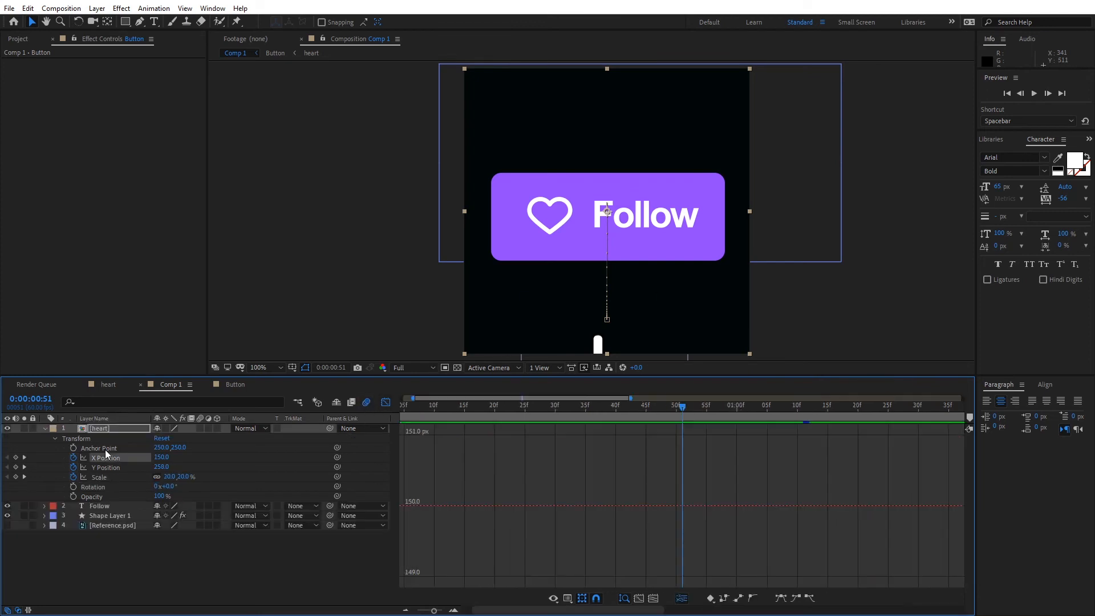
{"action": "left_click", "coordinate": [200, 429]}
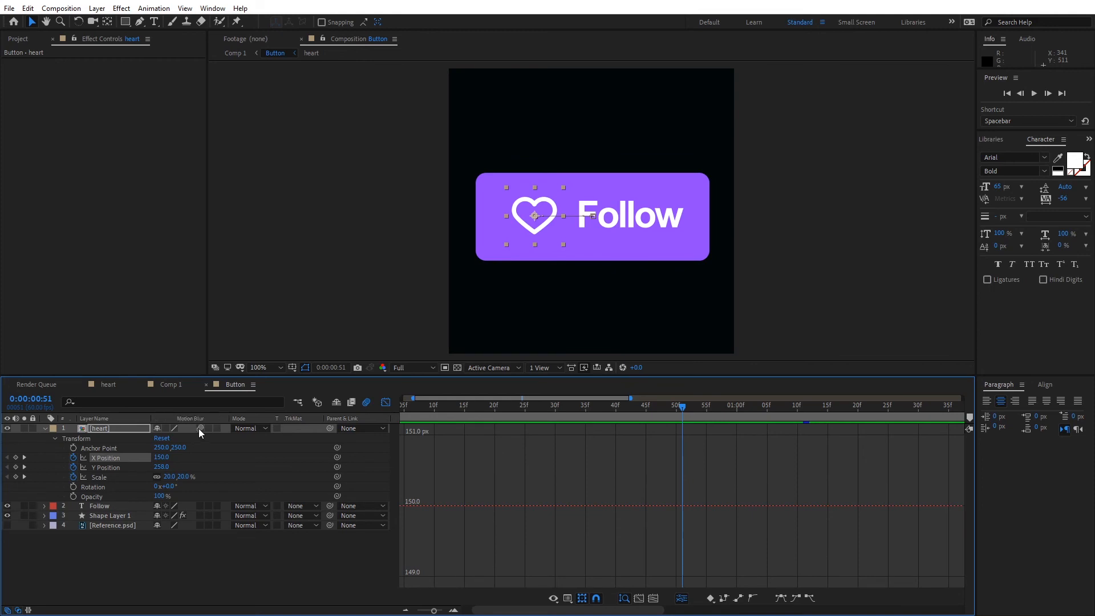
{"action": "left_click", "coordinate": [199, 506]}
{"action": "left_click", "coordinate": [201, 516]}
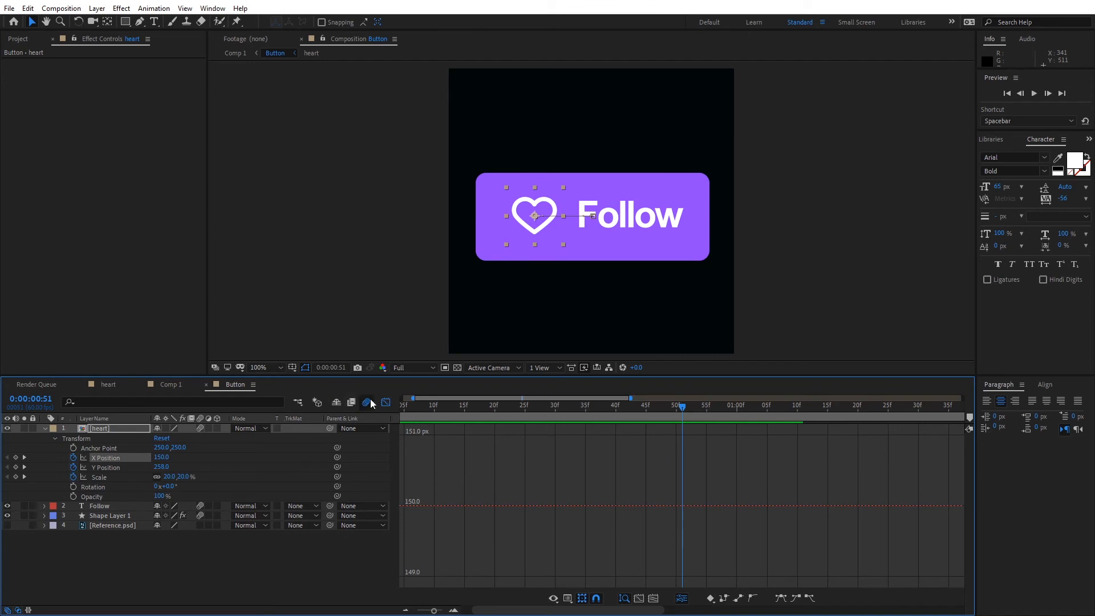
Preview the Button comp's motion blur, replaying the heart's slide from 0:00:02:05
{"action": "left_click_drag", "start_coordinate": [684, 412], "coordinate": [409, 417]}
{"action": "key", "text": "space"}
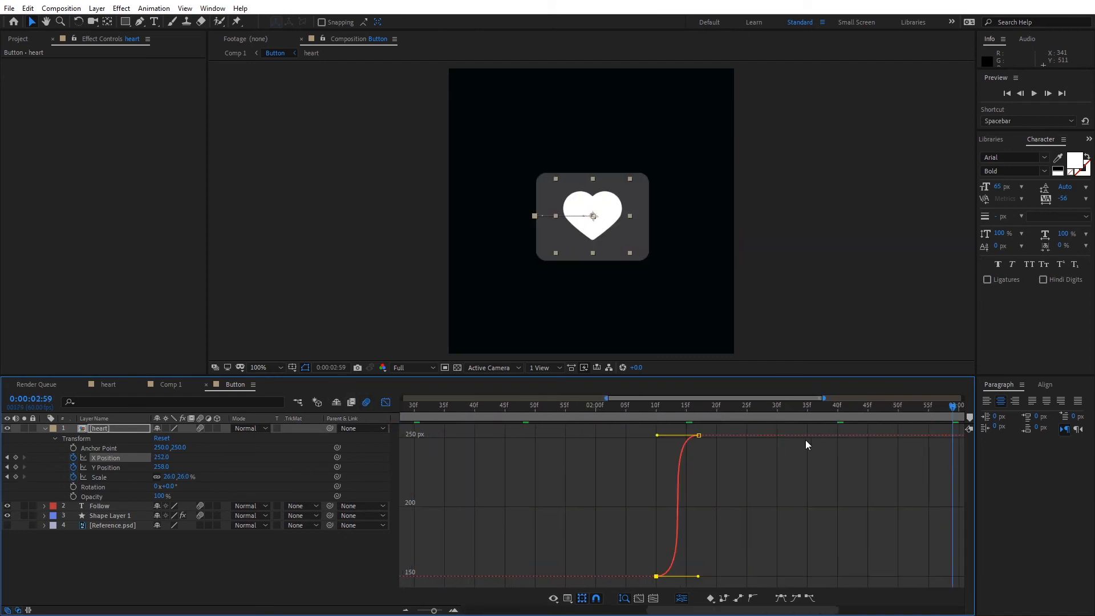
{"action": "left_click_drag", "start_coordinate": [661, 444], "coordinate": [628, 457]}
{"action": "key", "text": "space"}
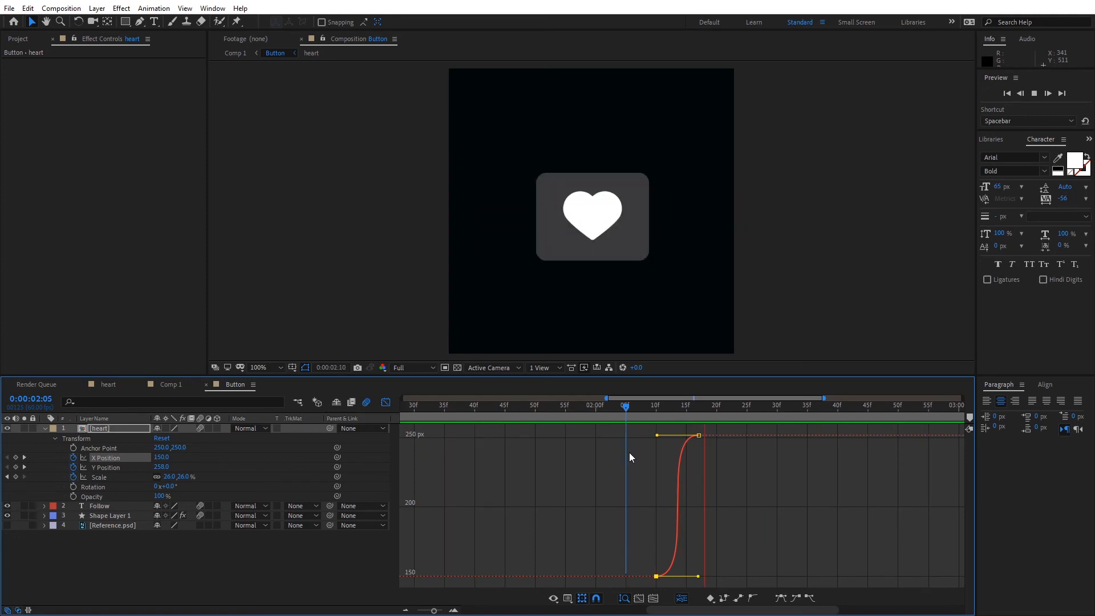
{"action": "key", "text": "space"}
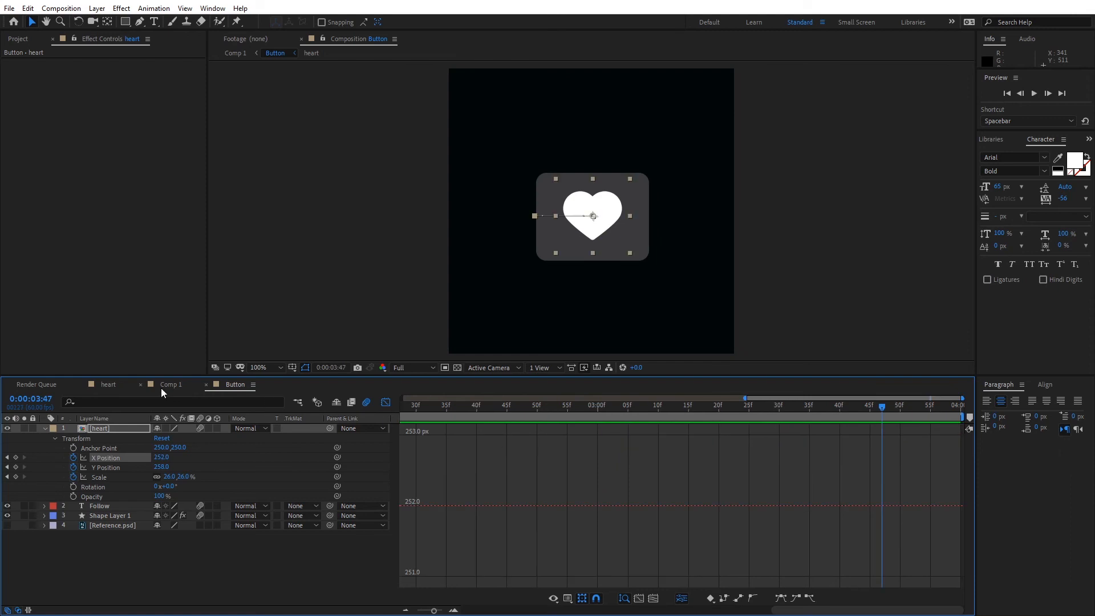
Return to Comp 1 and play back the animation with motion blur
{"action": "left_click", "coordinate": [170, 384]}
{"action": "key", "text": "space"}
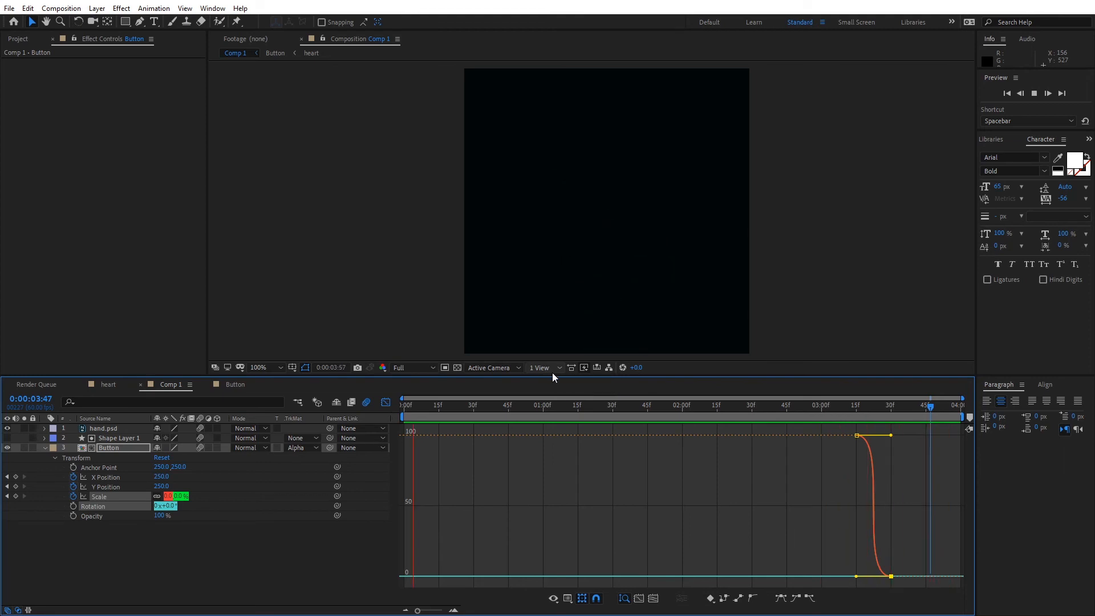
{"action": "key", "text": "space"}
Add Comp 1 to the Render Queue
{"action": "left_click", "coordinate": [9, 8]}
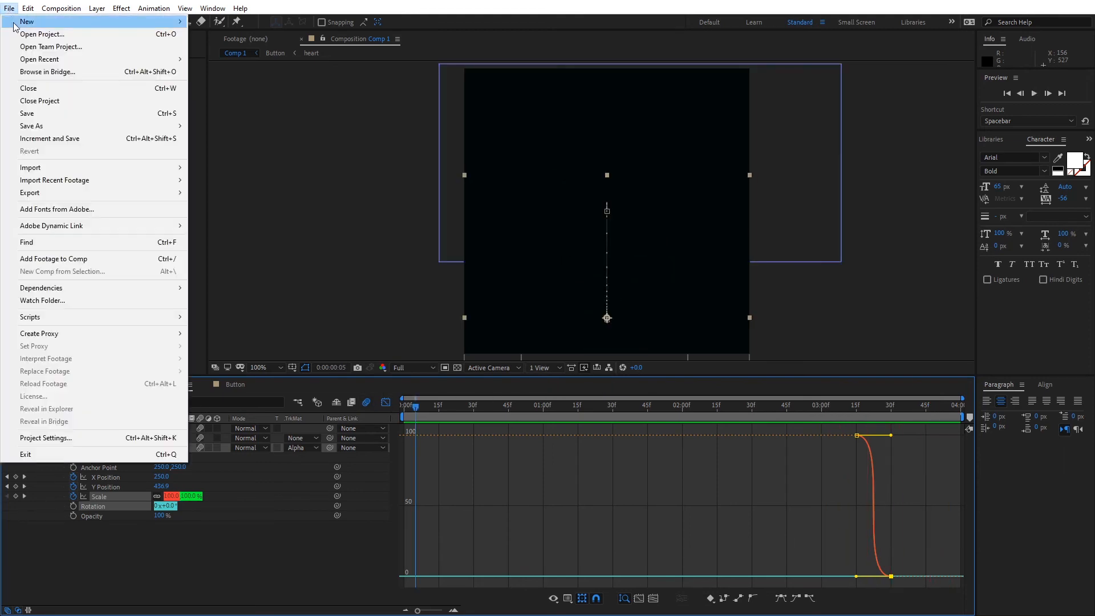
{"action": "mouse_move", "coordinate": [59, 194]}
{"action": "left_click", "coordinate": [246, 206]}
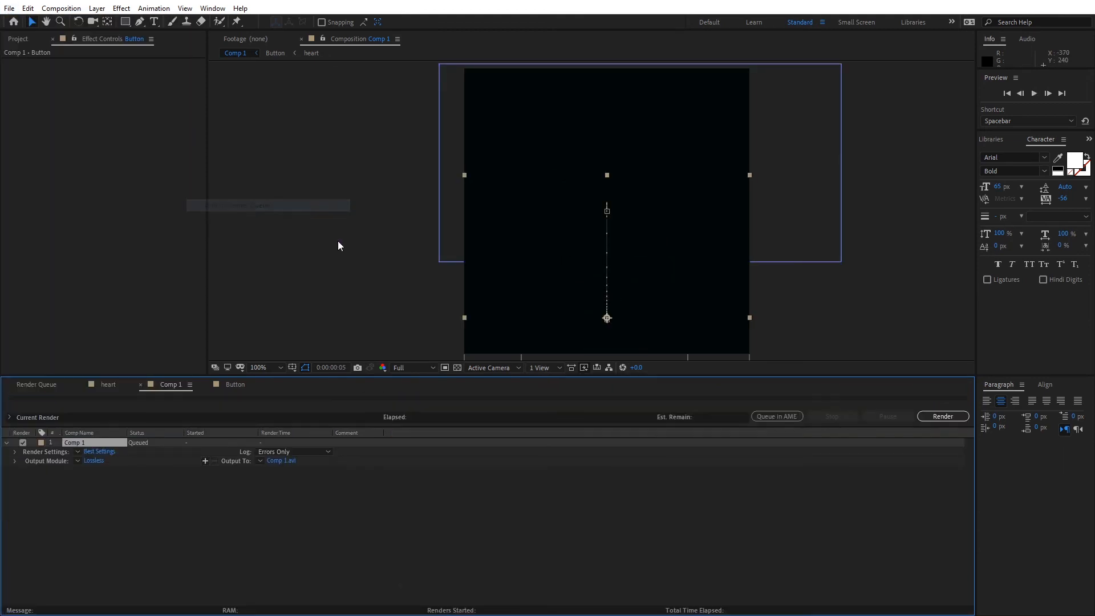
Set Comp 1's output module to QuickTime format with RGB + Alpha channels
{"action": "left_click", "coordinate": [93, 460]}
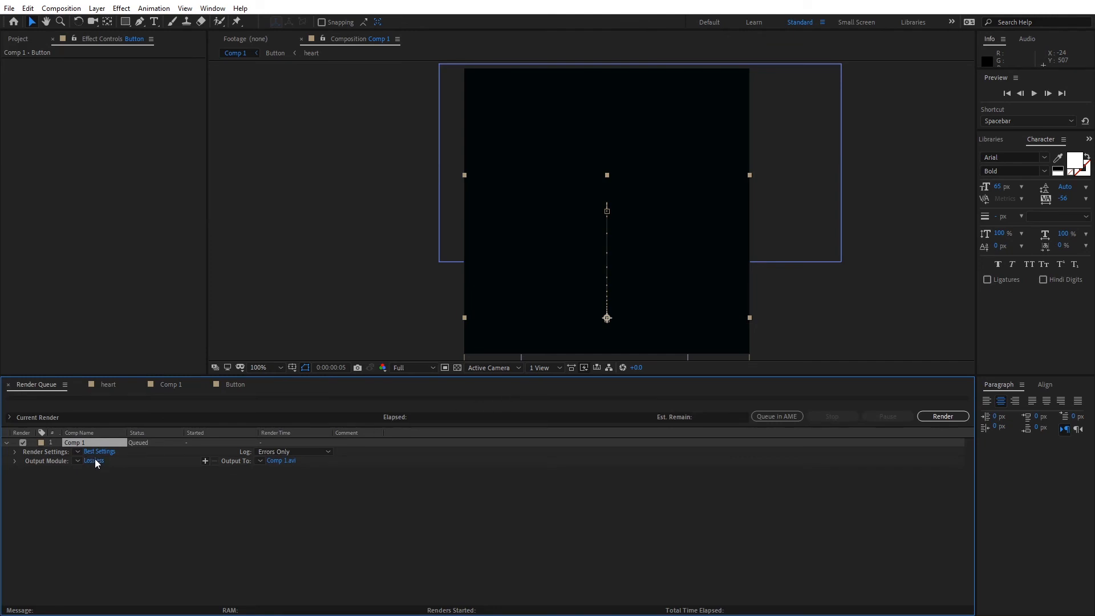
{"action": "left_click_drag", "start_coordinate": [792, 167], "coordinate": [214, 150]}
{"action": "left_click", "coordinate": [232, 201]}
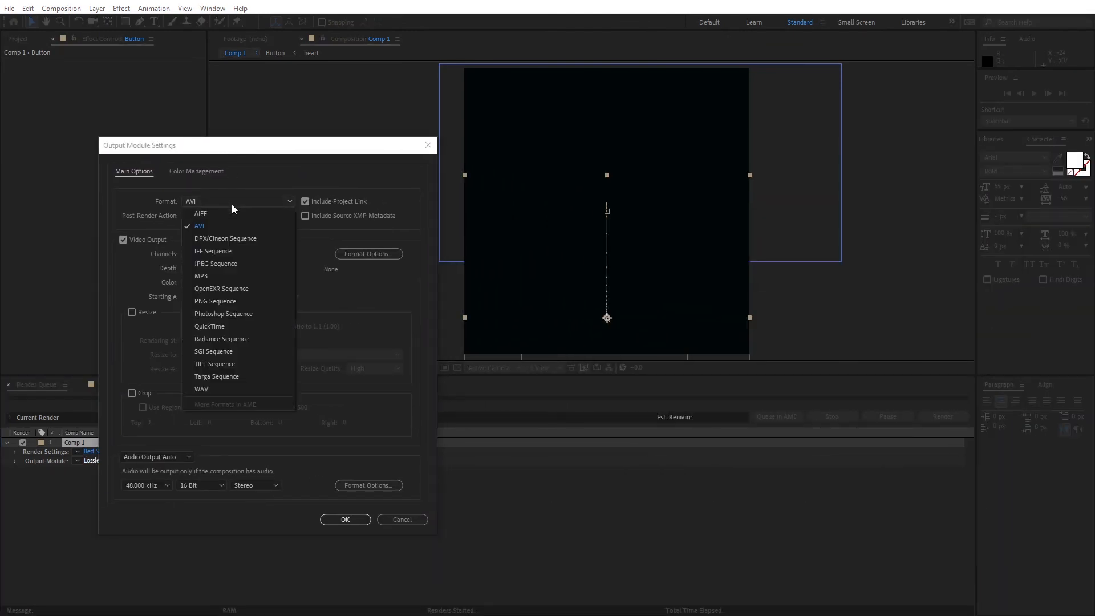
{"action": "left_click", "coordinate": [219, 327]}
{"action": "left_click", "coordinate": [218, 254]}
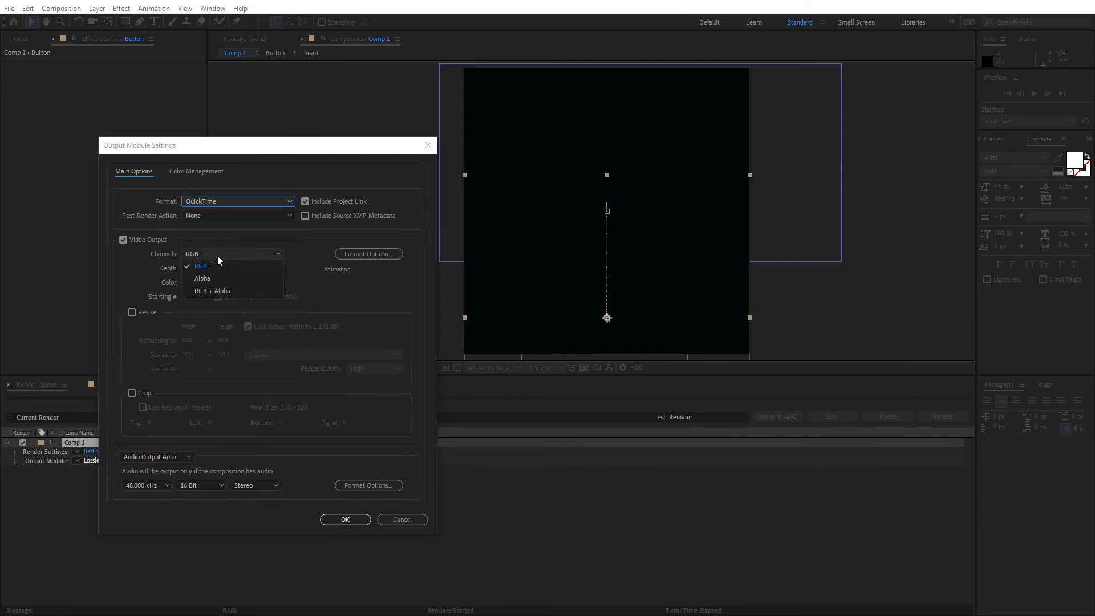
{"action": "left_click", "coordinate": [225, 293]}
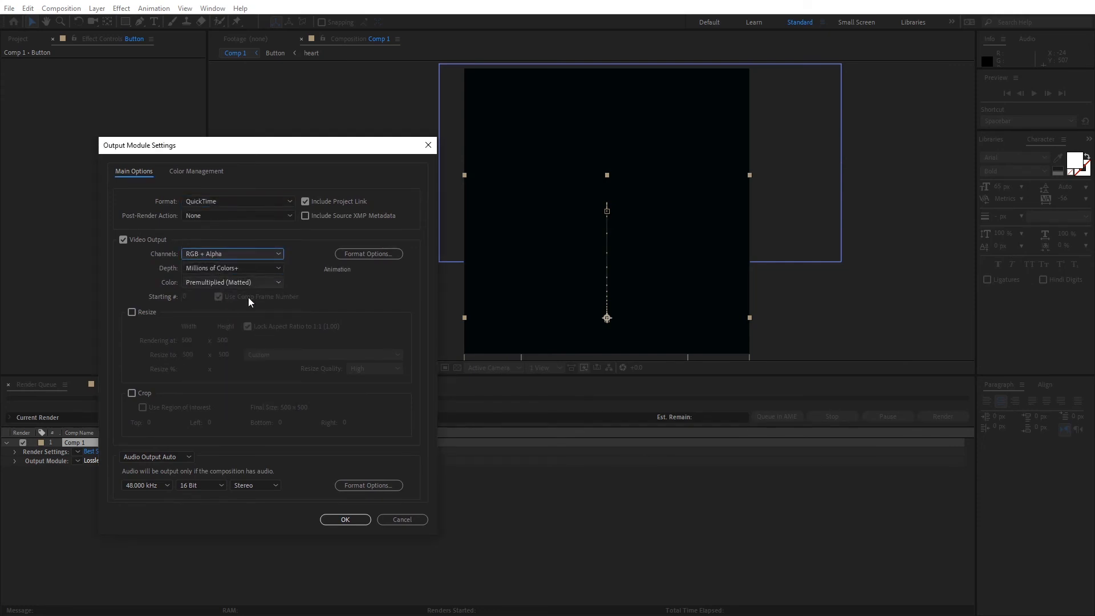
Choose the Animation video codec in the QuickTime format options and accept the output module settings
{"action": "left_click", "coordinate": [368, 254]}
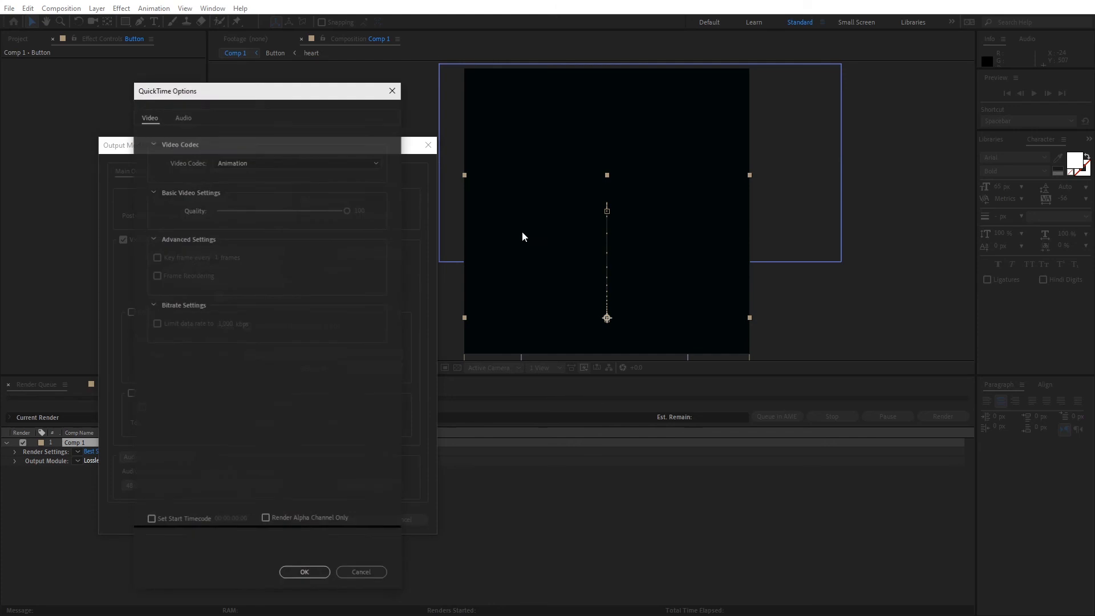
{"action": "left_click", "coordinate": [268, 162]}
{"action": "left_click", "coordinate": [262, 177]}
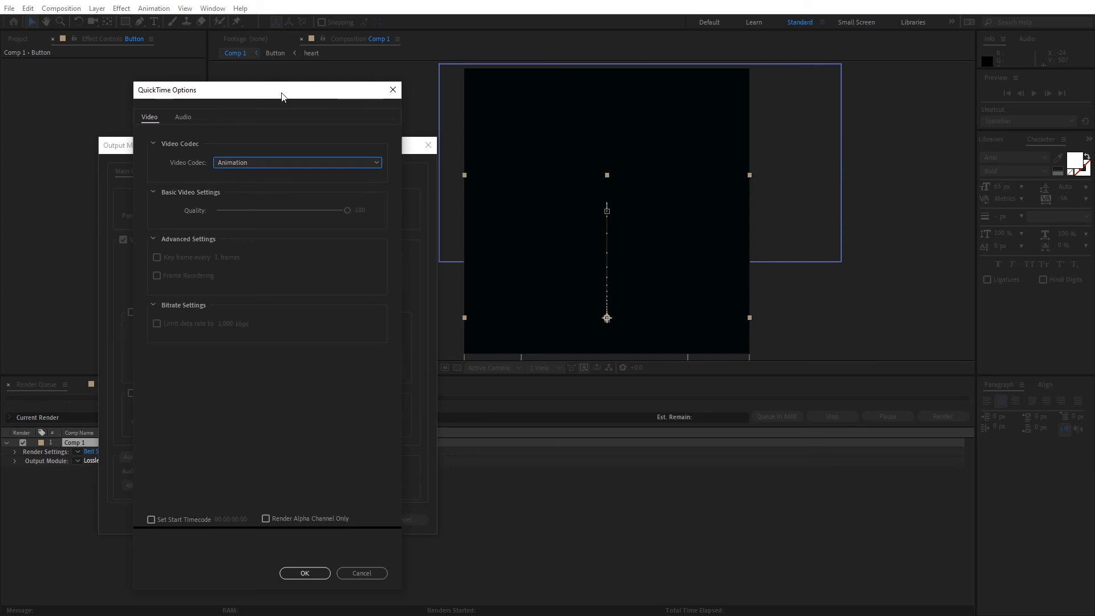
{"action": "mouse_move", "coordinate": [281, 94]}
{"action": "left_mouse_down"}
{"action": "mouse_move", "coordinate": [286, 154]}
{"action": "mouse_move", "coordinate": [284, 104]}
{"action": "left_mouse_up"}
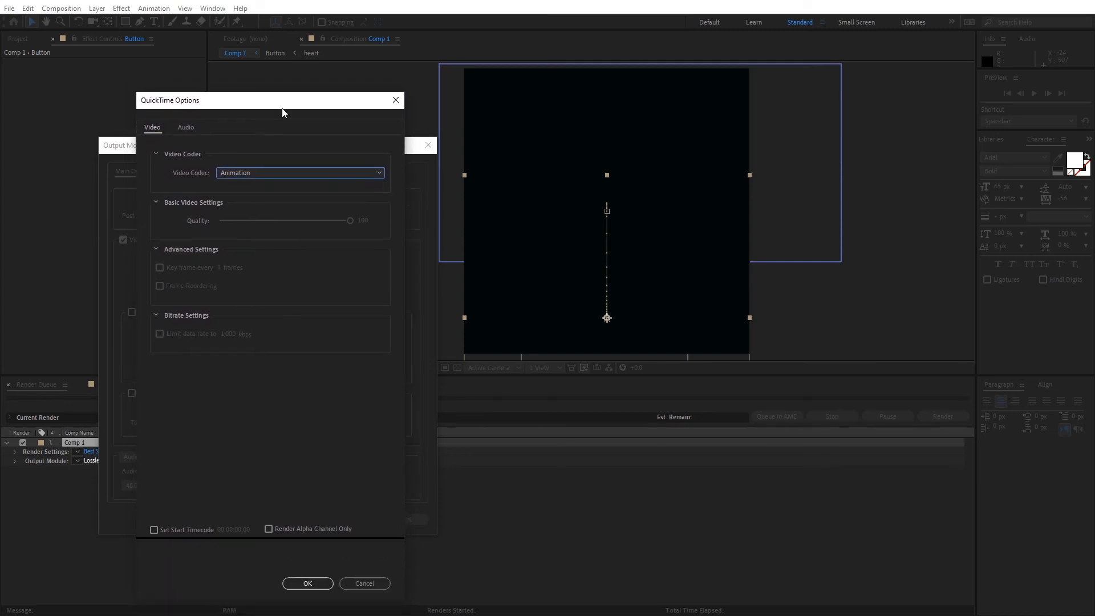
{"action": "left_click", "coordinate": [314, 582]}
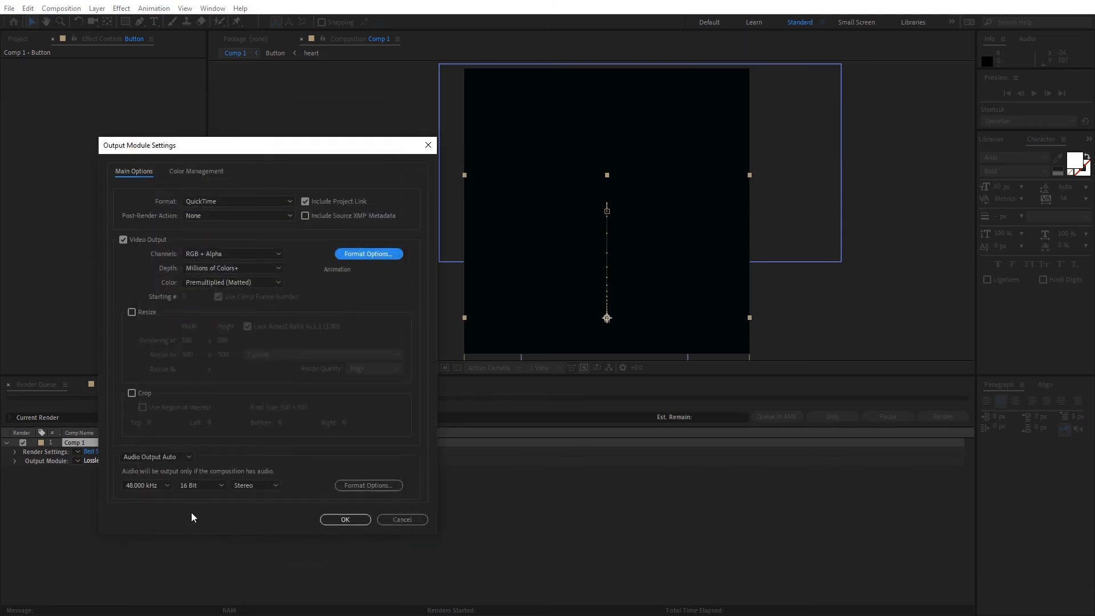
{"action": "left_click", "coordinate": [346, 519]}
Set the output file to FollowButton in Projects > Tutorials > Follow Button > Files and render Comp 1
{"action": "left_click", "coordinate": [283, 462]}
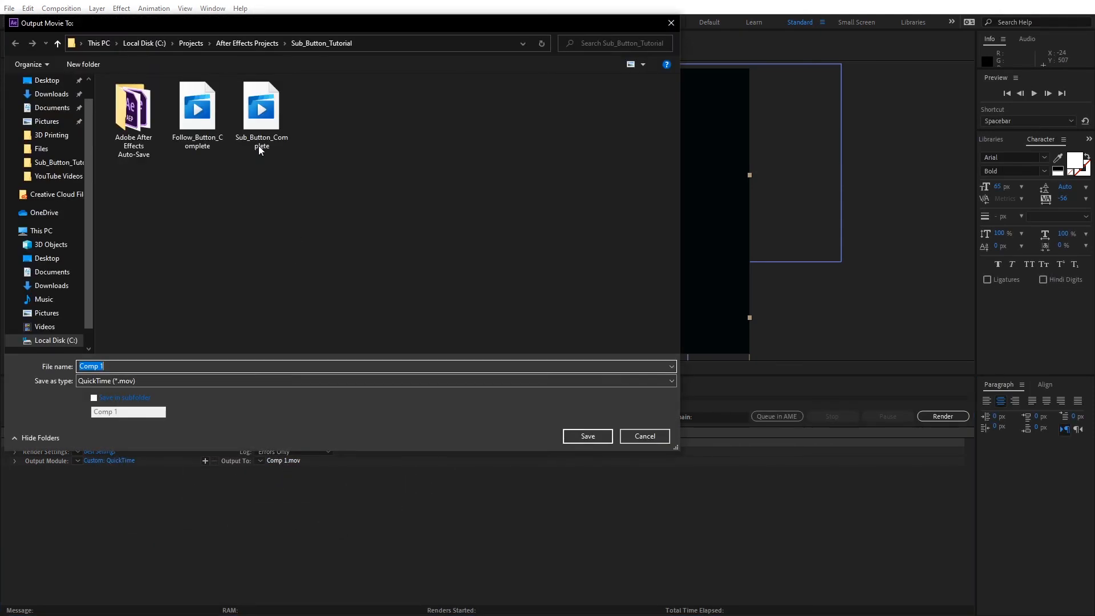
{"action": "left_click", "coordinate": [191, 42]}
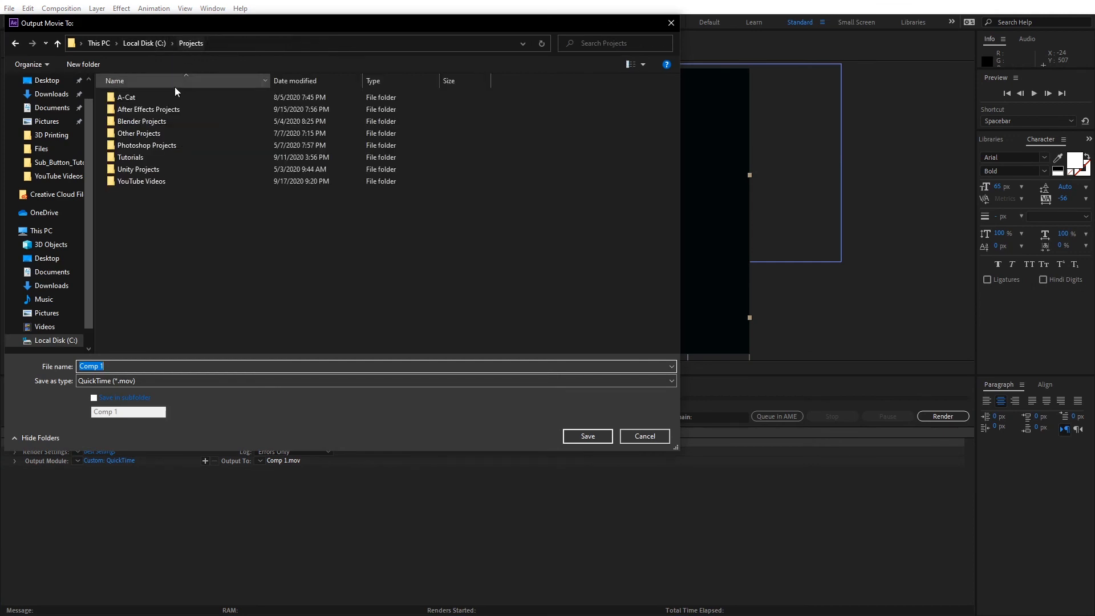
{"action": "double_click", "coordinate": [151, 158]}
{"action": "double_click", "coordinate": [134, 102]}
{"action": "triple_click", "coordinate": [121, 364]}
{"action": "double_click", "coordinate": [119, 98]}
{"action": "type", "text": "Follow"}
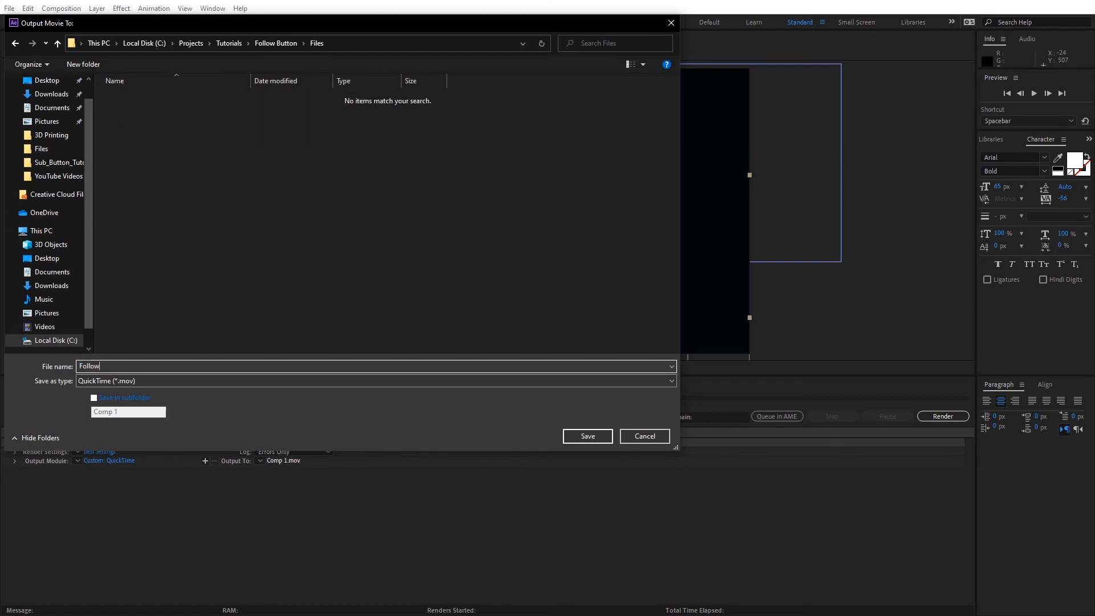
{"action": "type", "text": "Button"}
{"action": "key", "text": "Return"}
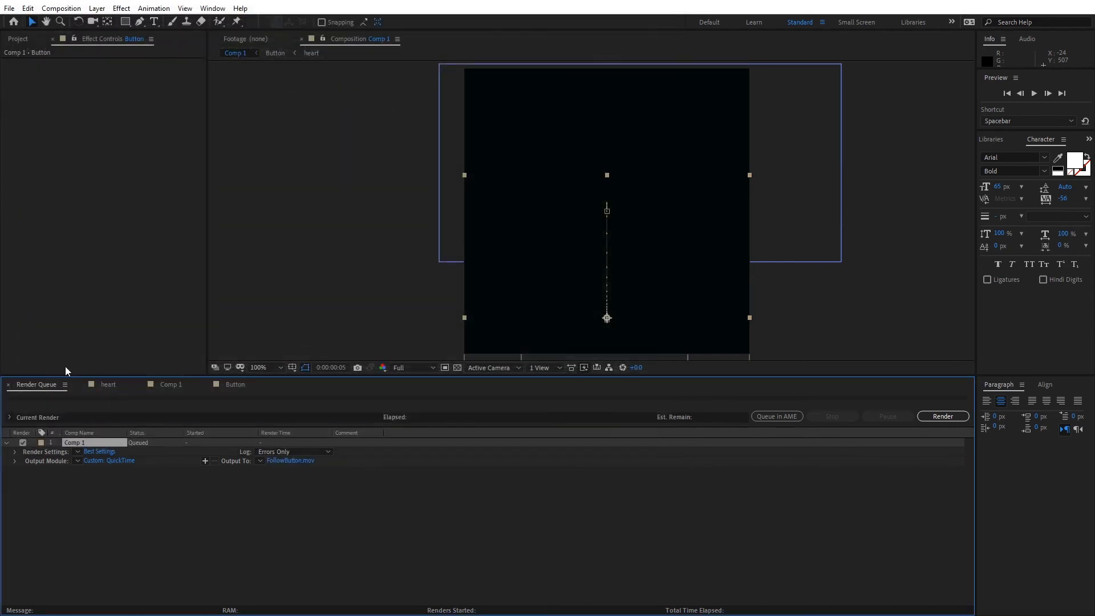
{"action": "left_click", "coordinate": [942, 416]}
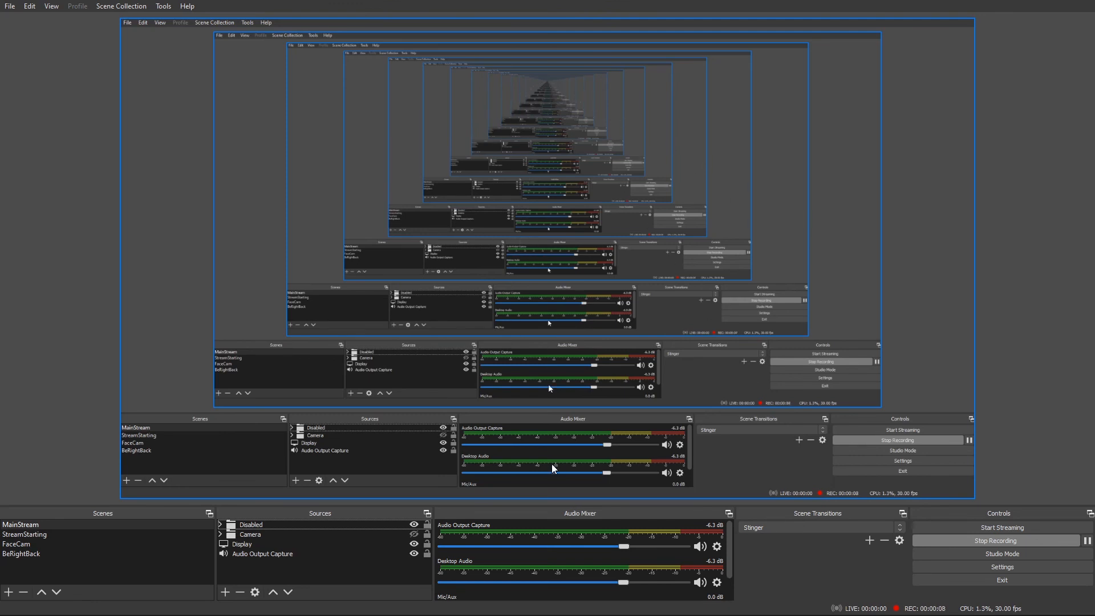
Switch to OBS and add a media source named FollowVideo to MainStream using the local file FollowButton.mov
{"action": "left_click", "coordinate": [225, 592]}
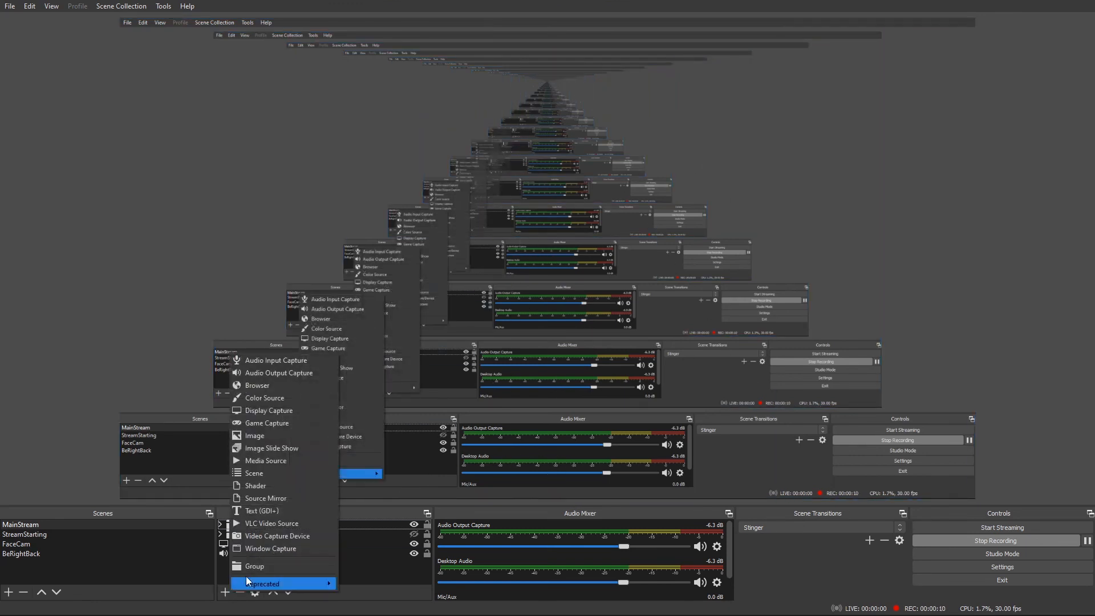
{"action": "left_click", "coordinate": [284, 459]}
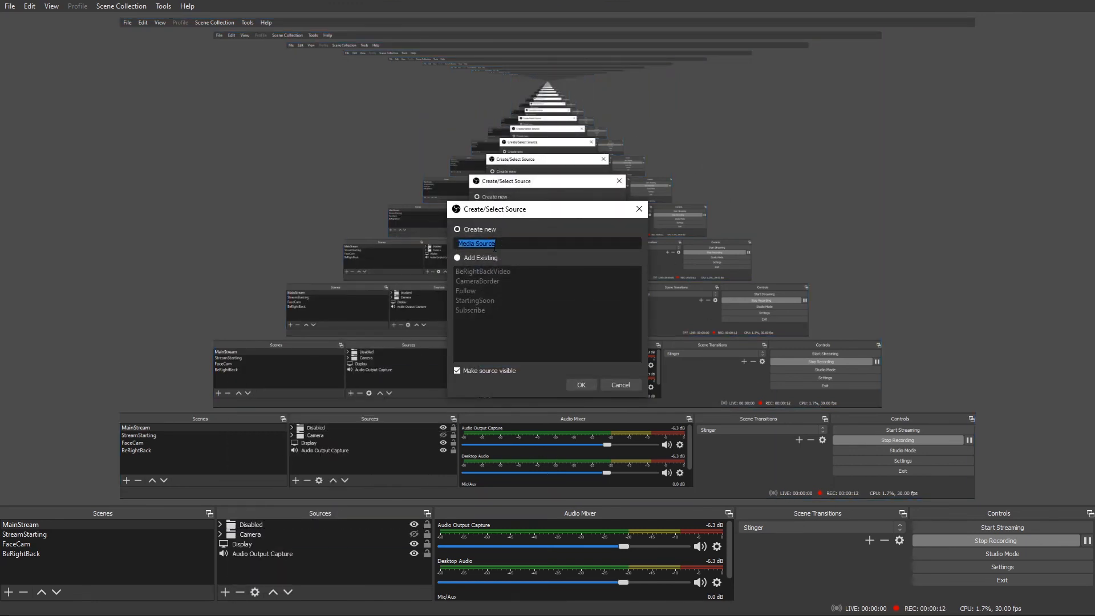
{"action": "type", "text": "FollowVideo"}
{"action": "key", "text": "Return"}
{"action": "left_click", "coordinate": [711, 373]}
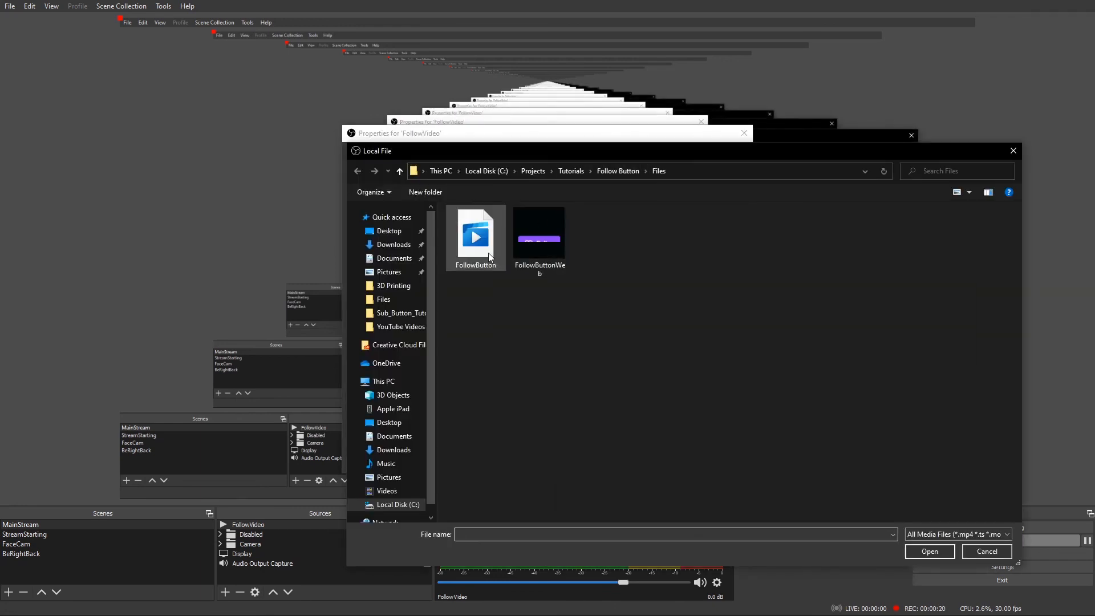
{"action": "double_click", "coordinate": [489, 249]}
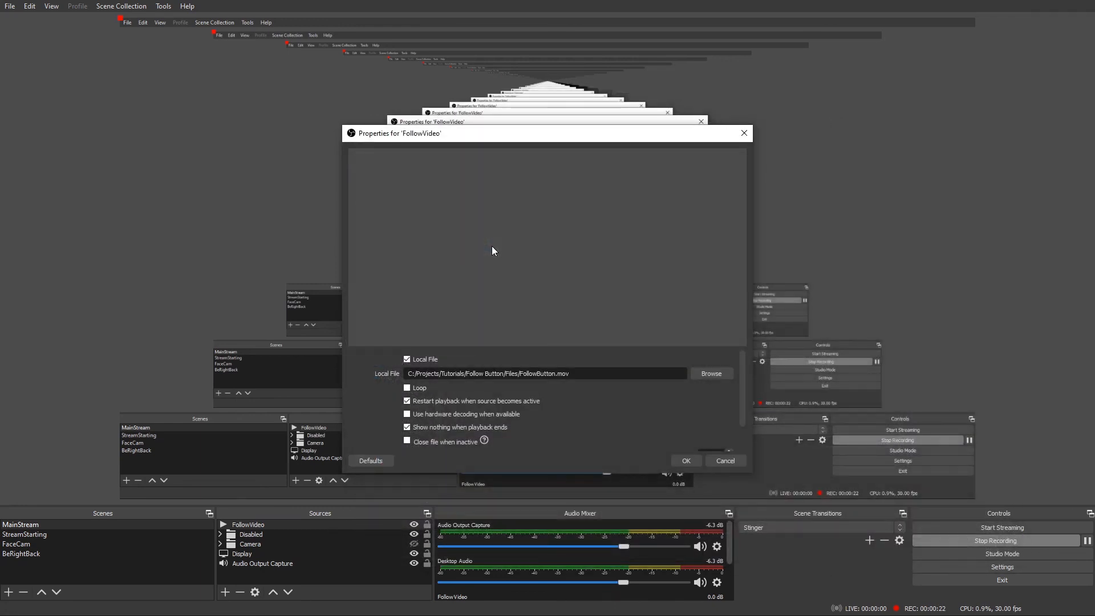
{"action": "left_click", "coordinate": [680, 456]}
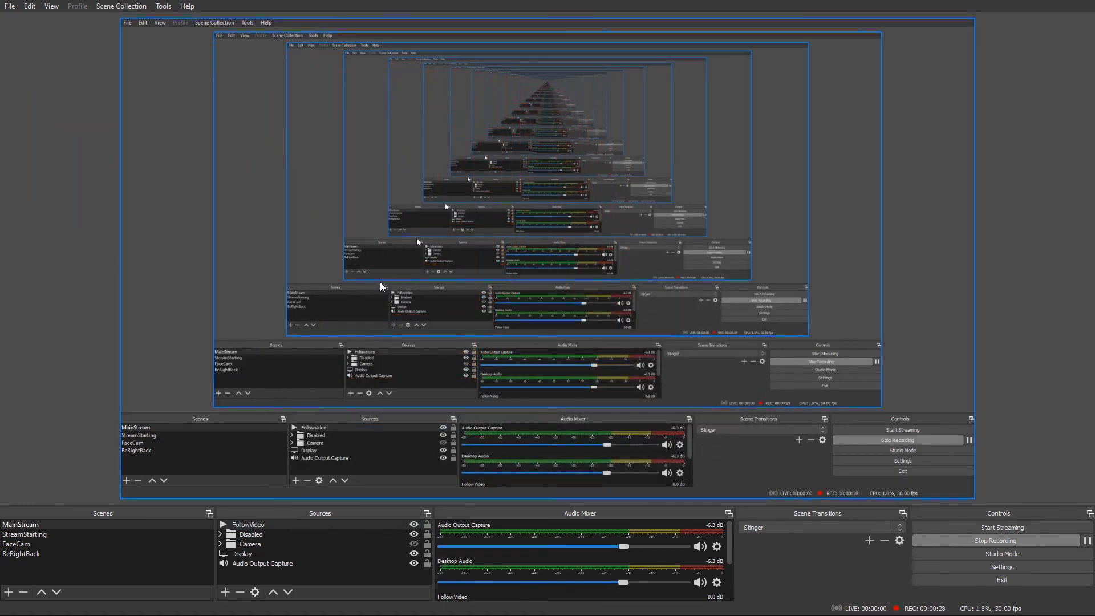
Reopen the FollowVideo source's properties, review its loop and playback options, and accept the dialog
{"action": "right_click", "coordinate": [268, 525]}
{"action": "left_click", "coordinate": [307, 514]}
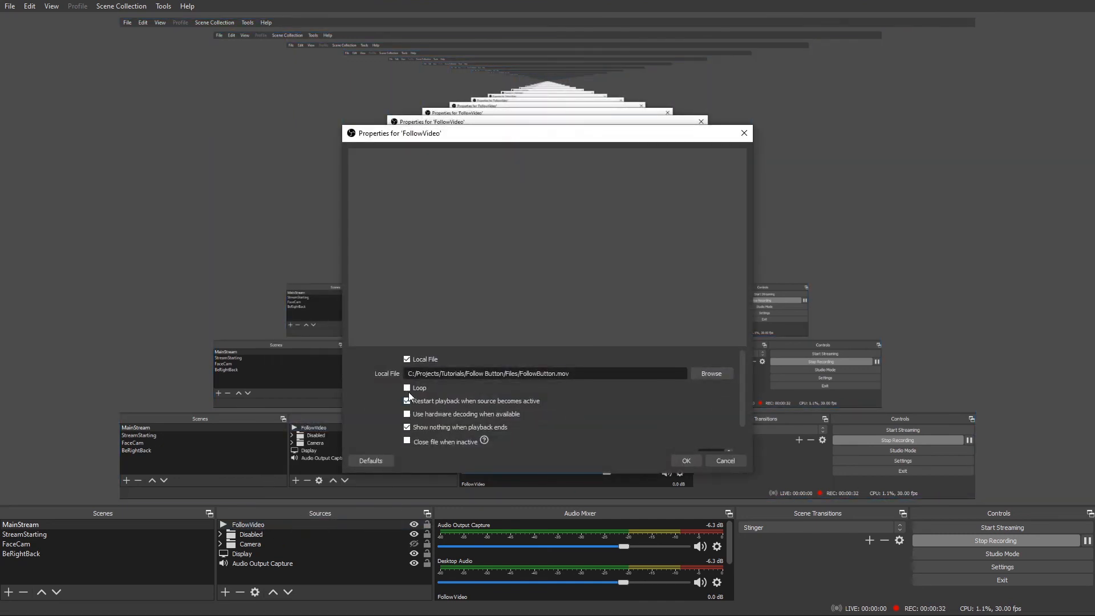
{"action": "left_click", "coordinate": [690, 462]}
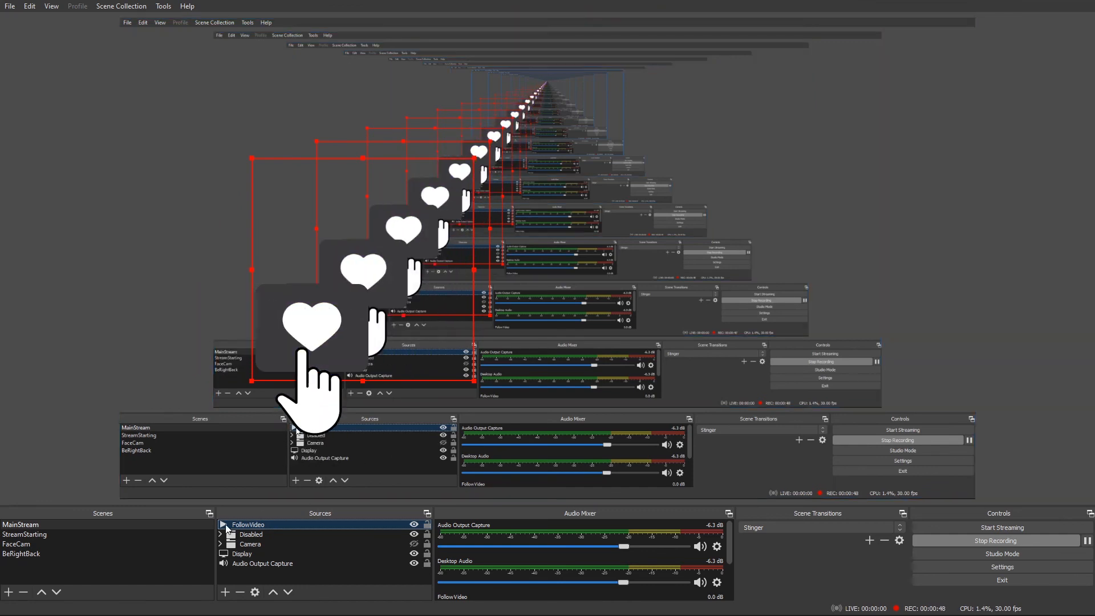
Remove the FollowVideo source from the MainStream scene
{"action": "key", "text": "Delete"}
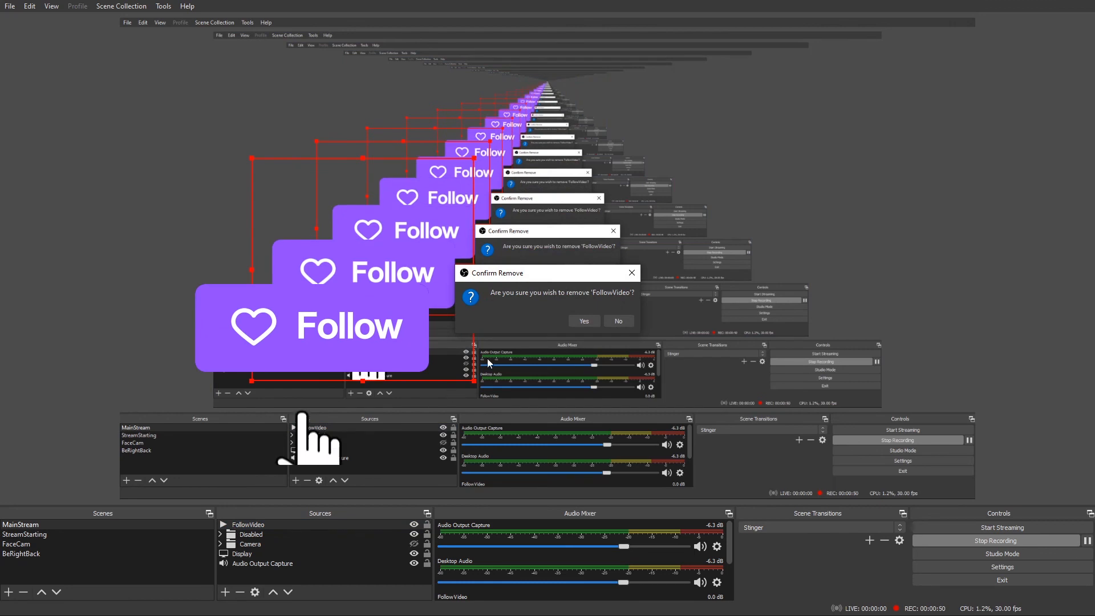
{"action": "left_click", "coordinate": [586, 321]}
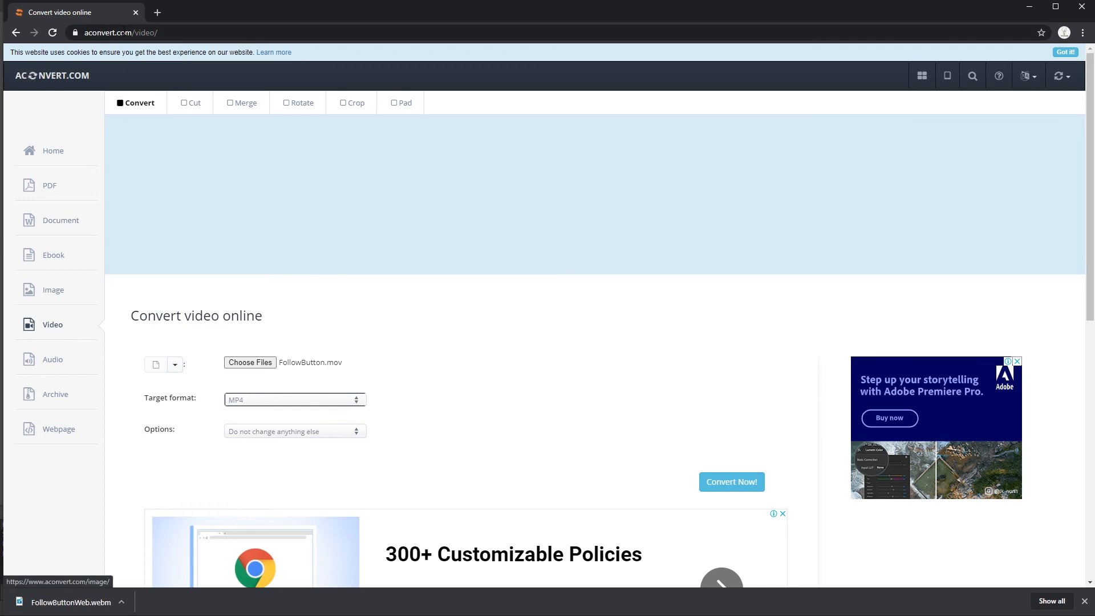
Choose FollowButton.mov as the source video, set the target format to WEBM, and convert it
{"action": "left_click", "coordinate": [250, 362]}
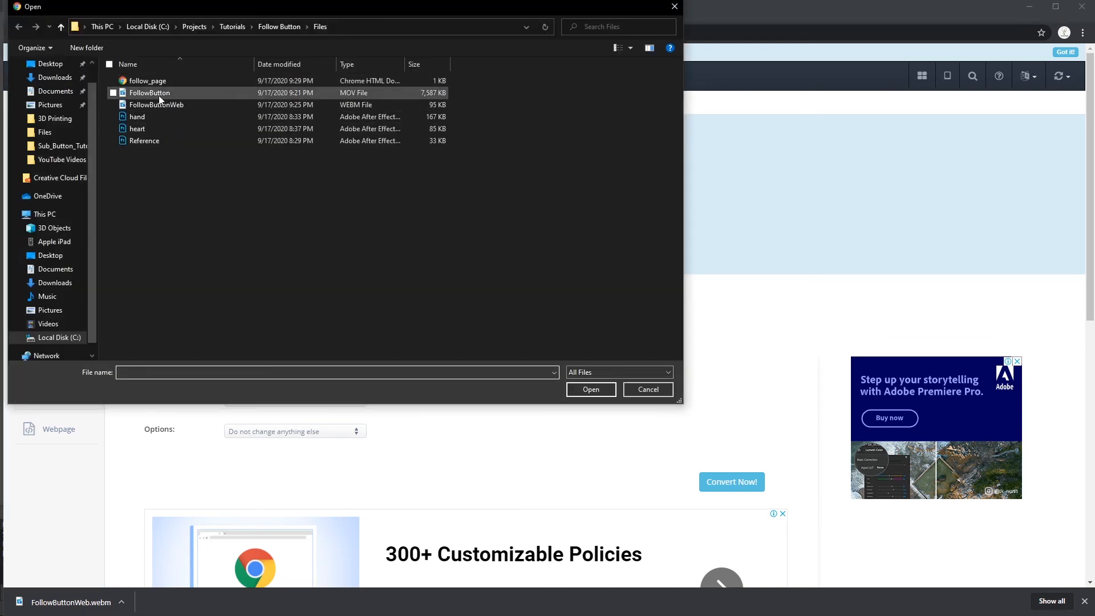
{"action": "left_click", "coordinate": [164, 94]}
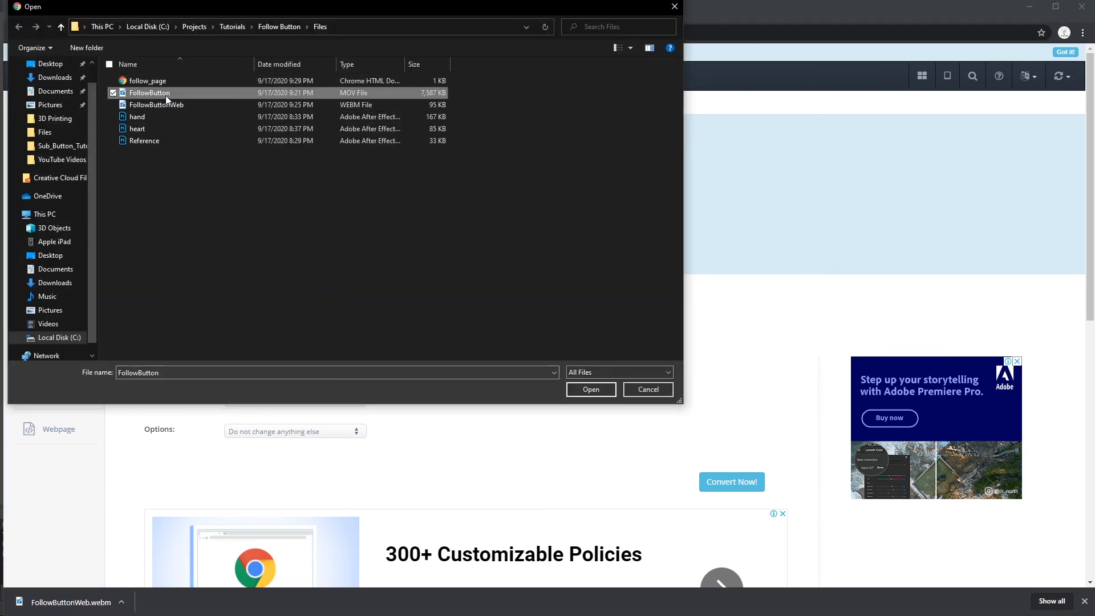
{"action": "double_click", "coordinate": [165, 95]}
{"action": "left_click", "coordinate": [276, 400]}
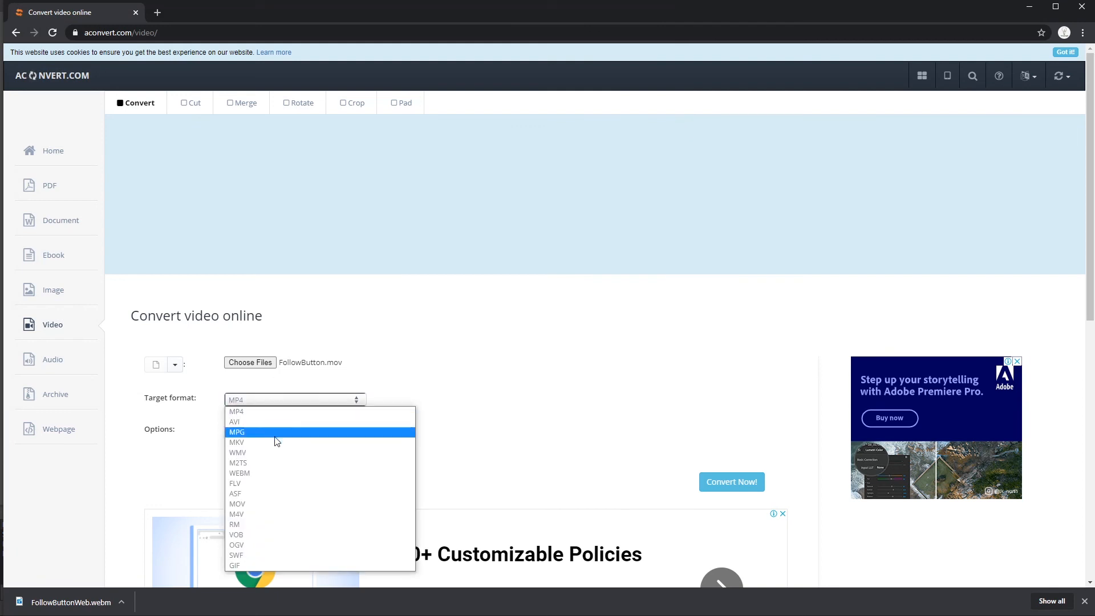
{"action": "left_click", "coordinate": [276, 473]}
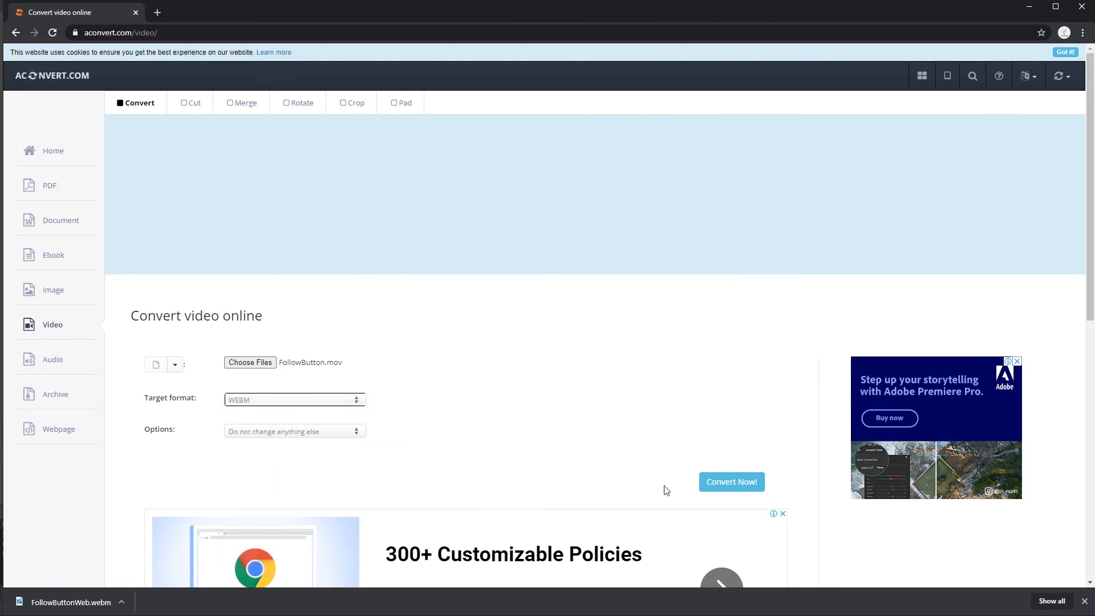
{"action": "left_click", "coordinate": [737, 489]}
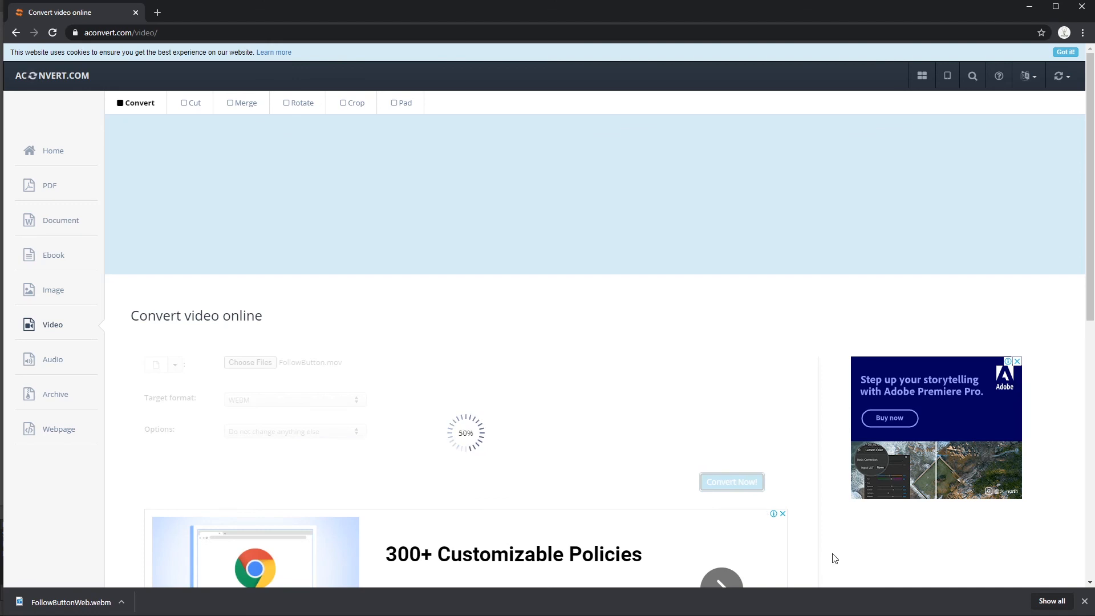
Open the file information page for the converted WEBM and start saving the file from its URL
{"action": "scroll", "coordinate": [781, 480], "scroll_direction": "down", "scroll_amount": 1}
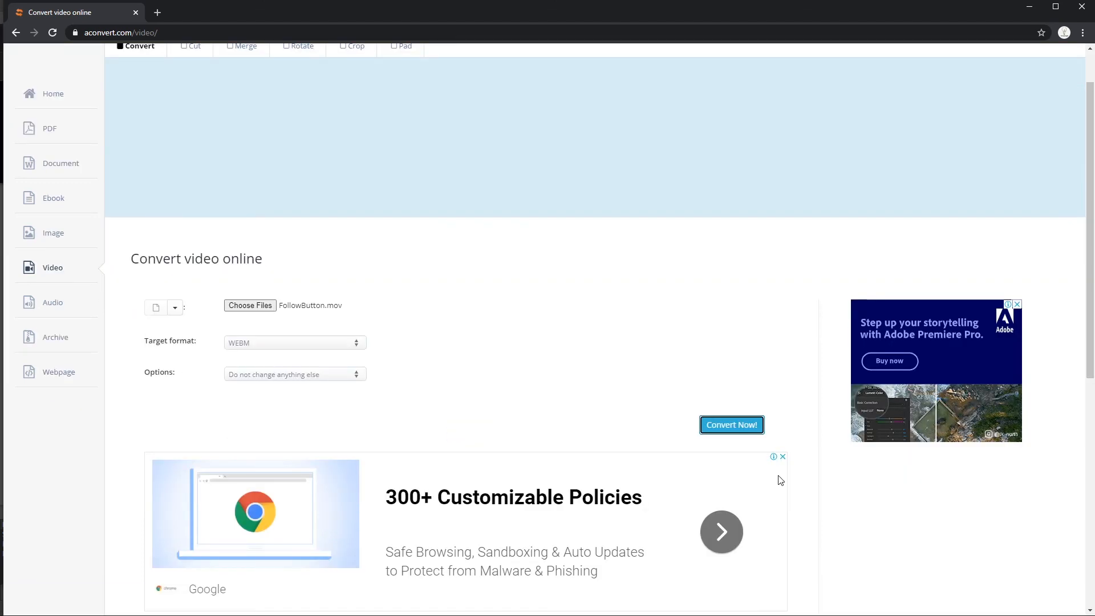
{"action": "scroll", "coordinate": [780, 480], "scroll_direction": "down", "scroll_amount": 5}
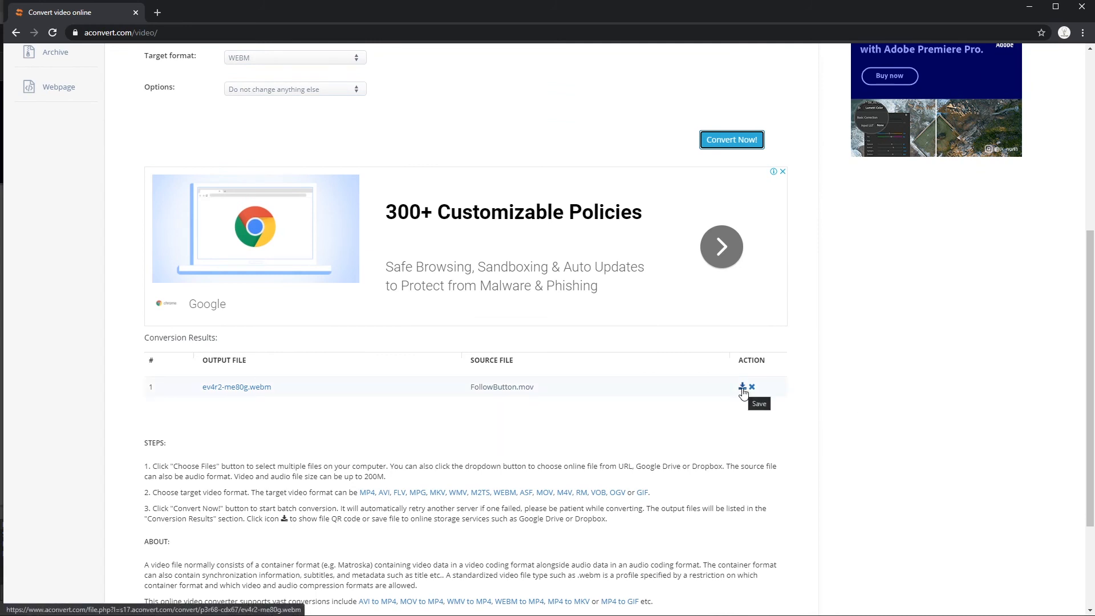
{"action": "left_click", "coordinate": [743, 388]}
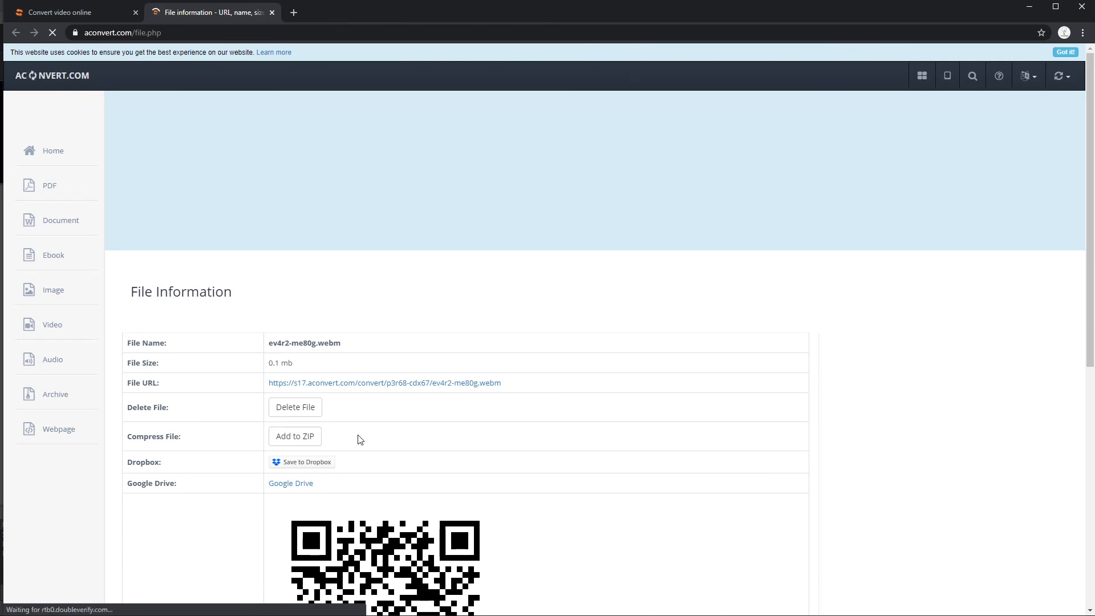
{"action": "right_click", "coordinate": [385, 389]}
{"action": "left_click", "coordinate": [419, 452]}
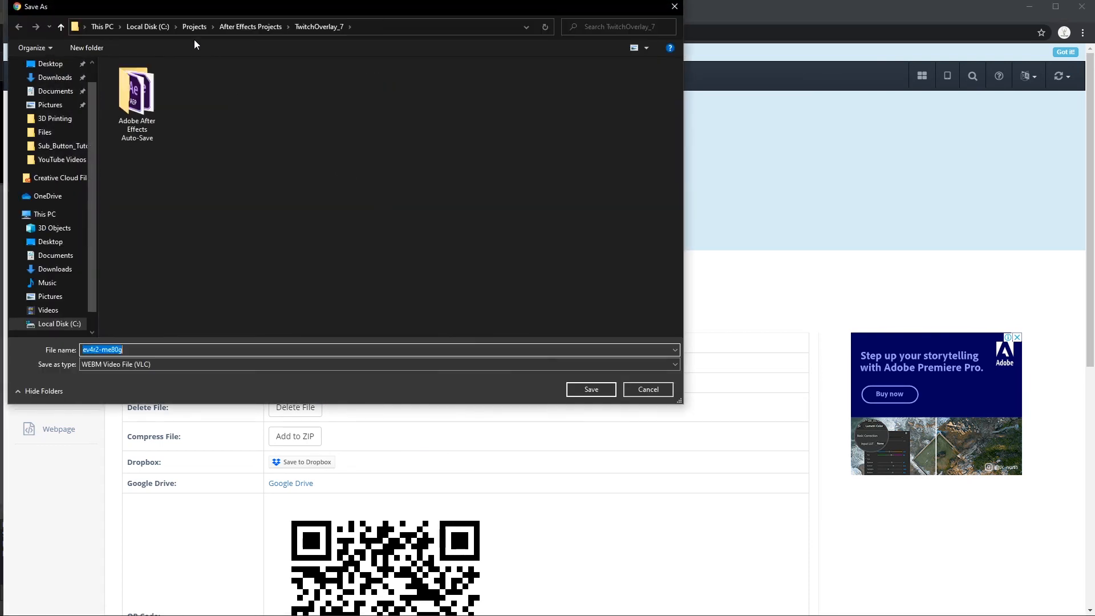
Save the converted video as FollowButtonWeb in Projects > Tutorials > Follow Button > Files and minimize the browser
{"action": "left_click", "coordinate": [191, 30]}
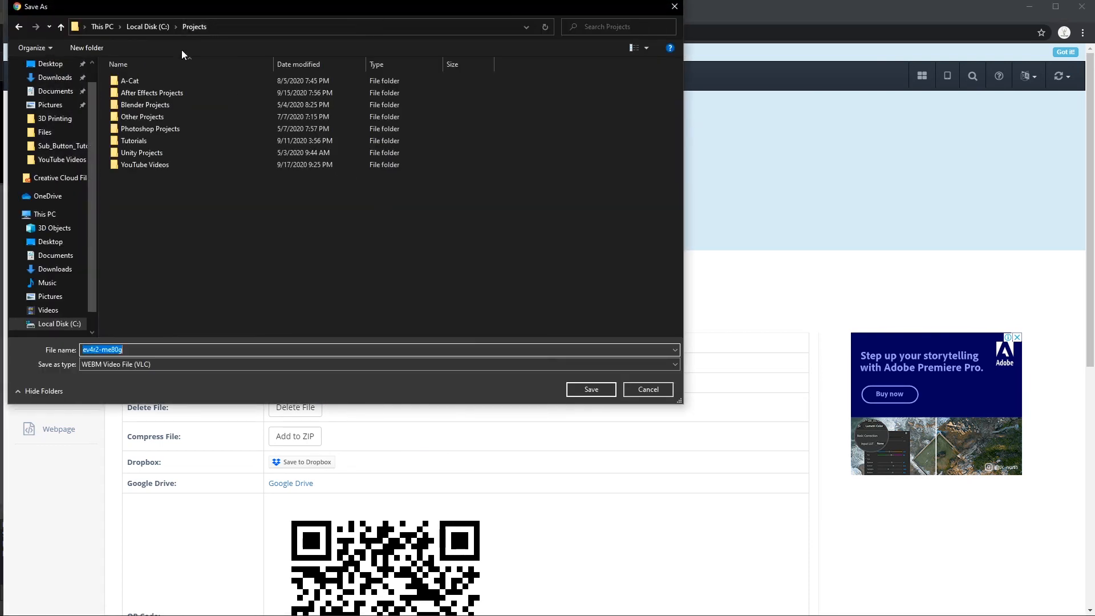
{"action": "double_click", "coordinate": [152, 138]}
{"action": "double_click", "coordinate": [142, 82]}
{"action": "double_click", "coordinate": [142, 82]}
{"action": "left_click_drag", "start_coordinate": [123, 350], "coordinate": [76, 354]}
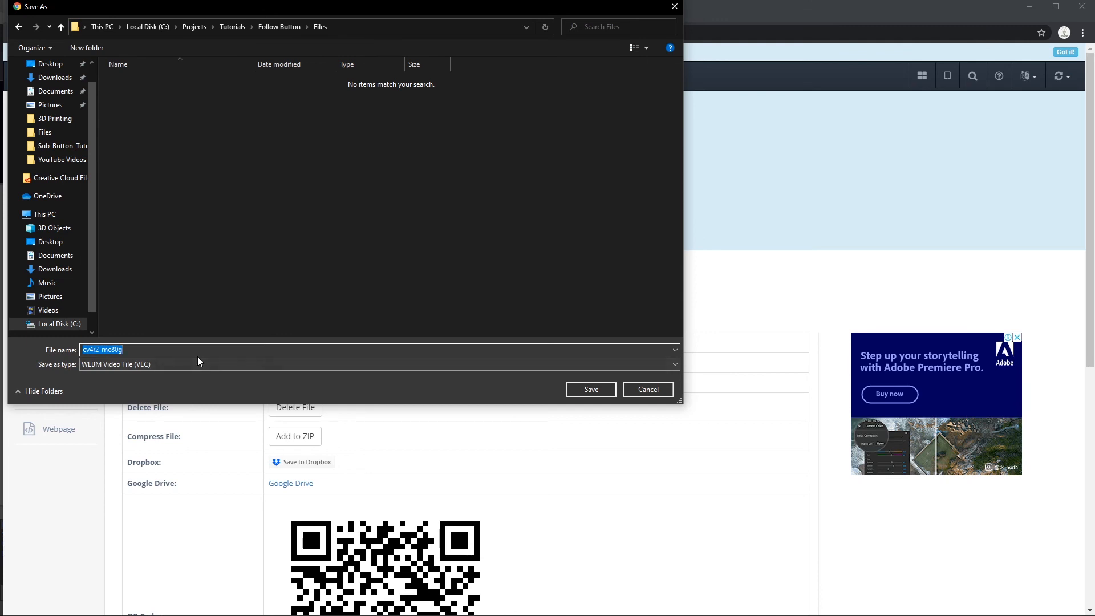
{"action": "type", "text": "Foll"}
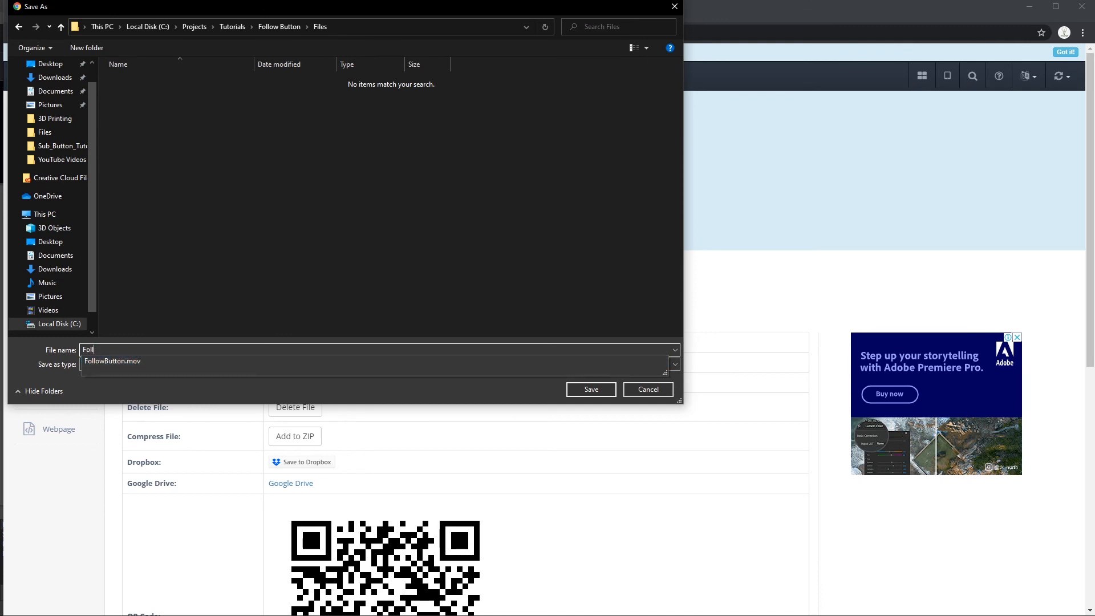
{"action": "type", "text": "owButtonWeb"}
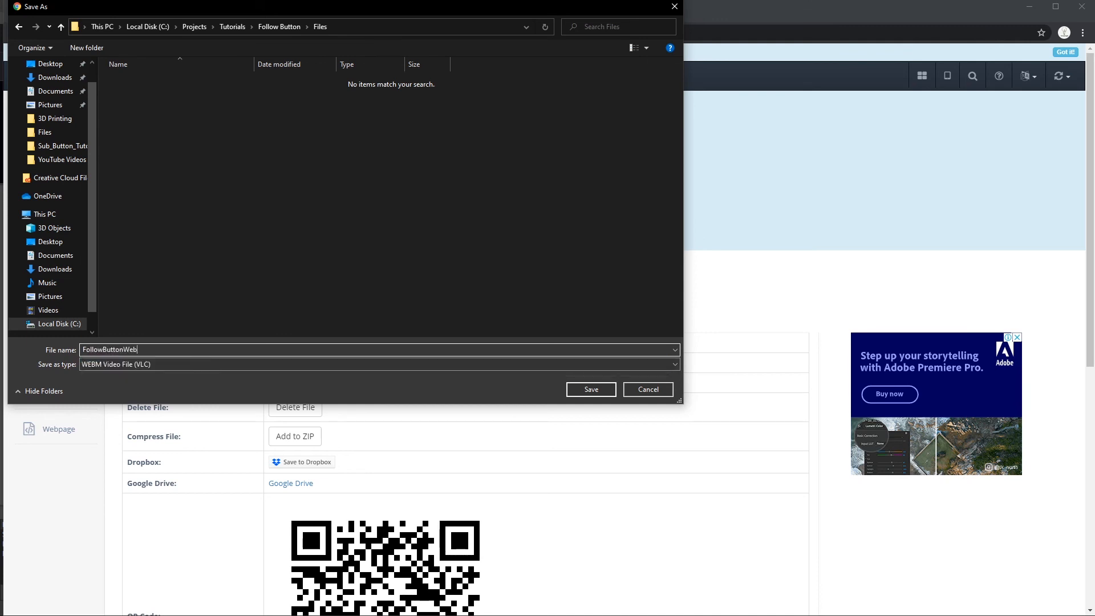
{"action": "key", "text": "Return"}
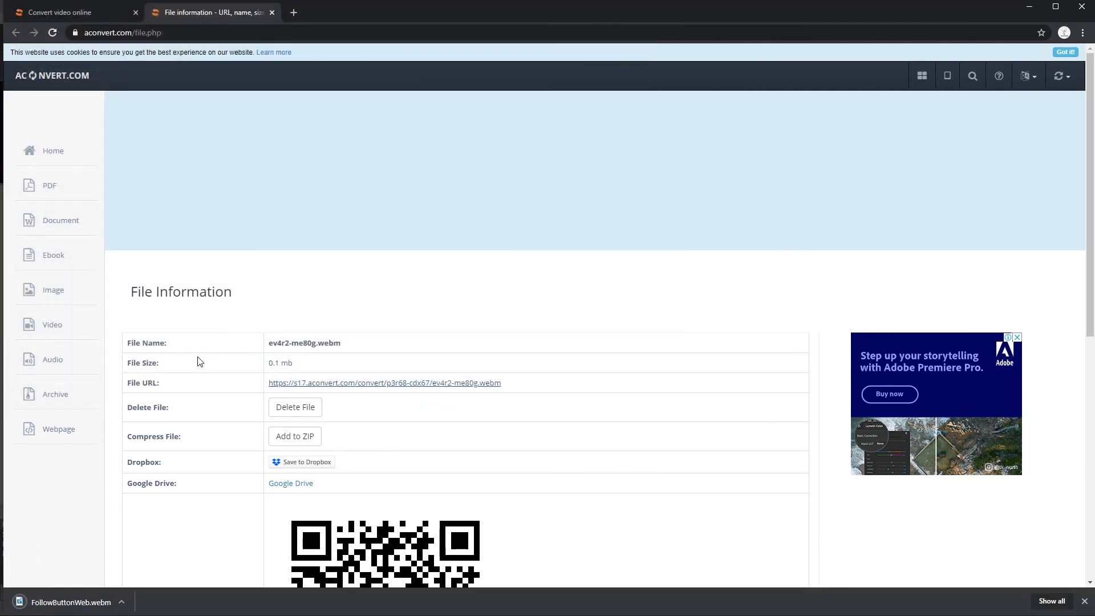
{"action": "left_click", "coordinate": [1030, 6]}
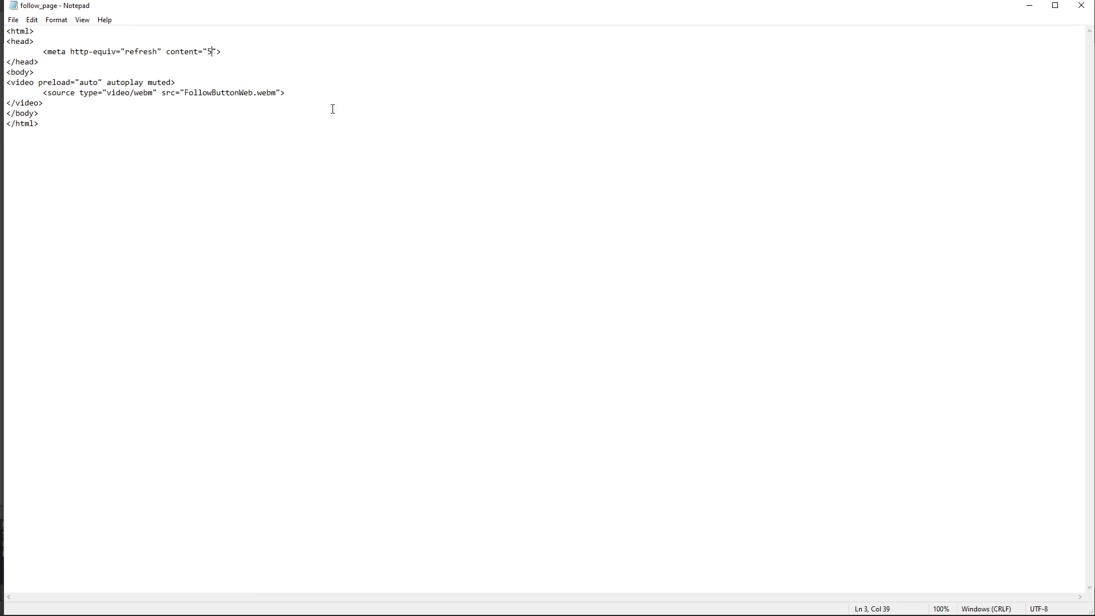
Set the meta refresh content value in follow_page to 10 and save the file
{"action": "key", "text": "BackSpace"}
{"action": "type", "text": "10"}
{"action": "key", "text": "ctrl+s"}
Save a copy of the page as follow_page.html with type All Files in the Files folder, replacing the existing file
{"action": "left_click", "coordinate": [13, 20]}
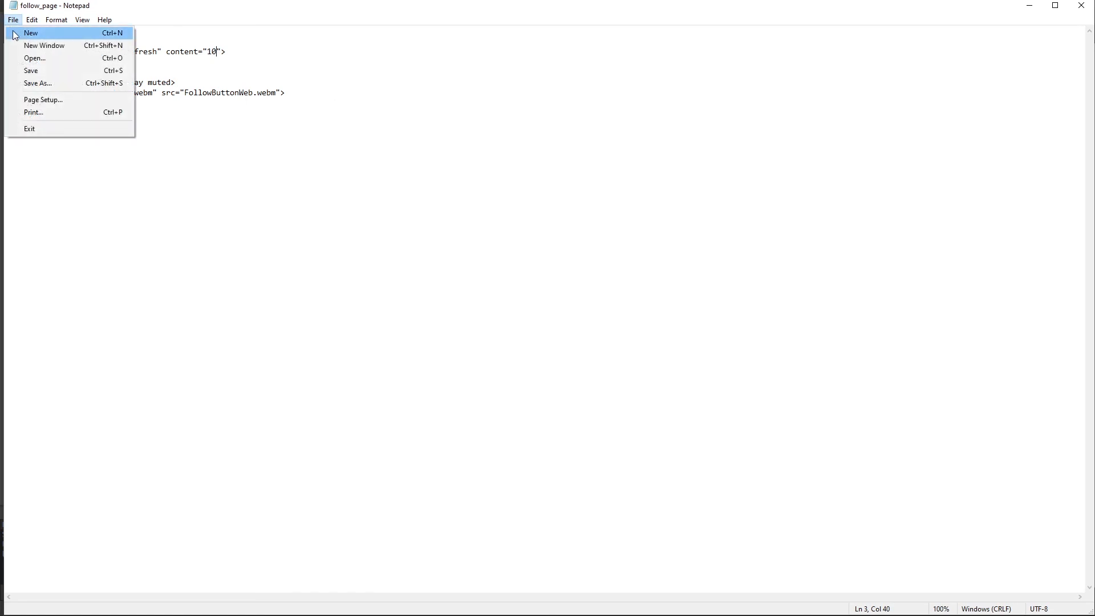
{"action": "left_click", "coordinate": [34, 83]}
{"action": "left_click", "coordinate": [350, 421]}
{"action": "left_click", "coordinate": [354, 434]}
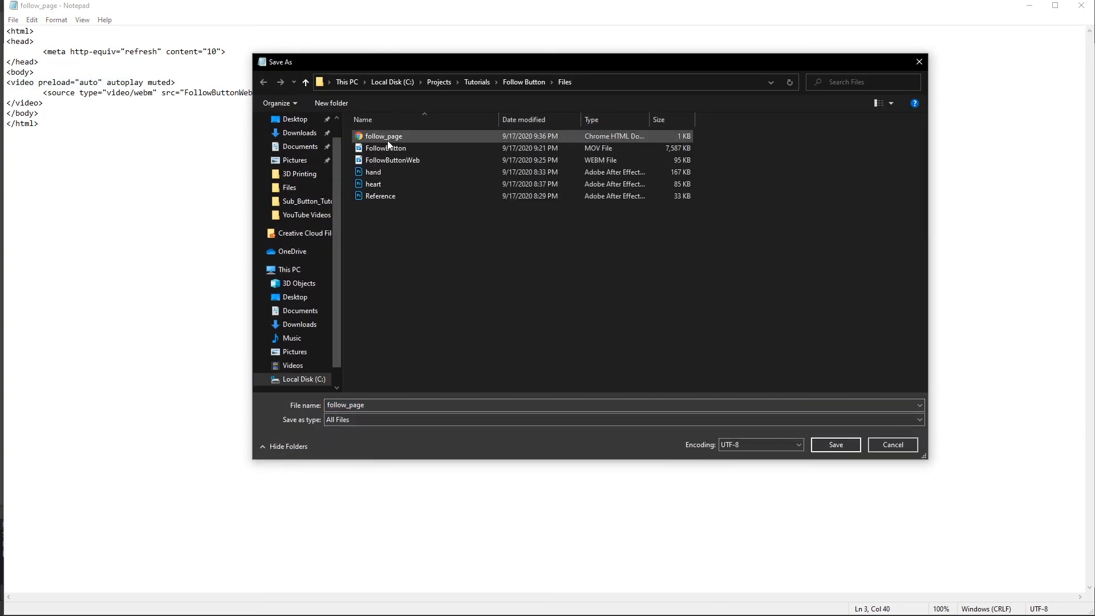
{"action": "left_click", "coordinate": [554, 135]}
{"action": "left_click", "coordinate": [385, 409]}
{"action": "left_click", "coordinate": [392, 406]}
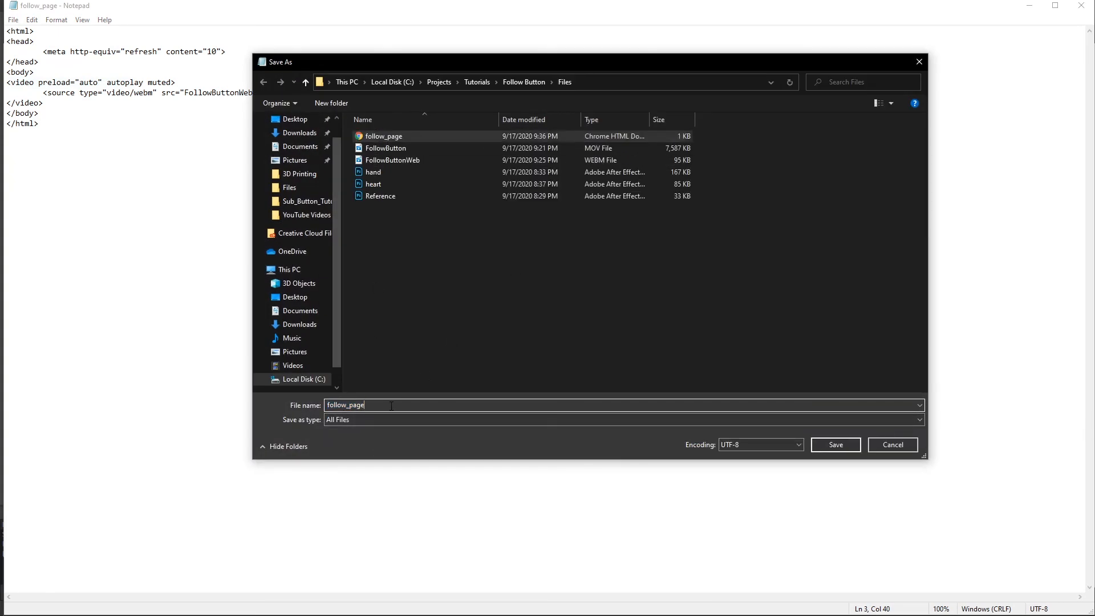
{"action": "type", "text": ".html"}
{"action": "key", "text": "Return"}
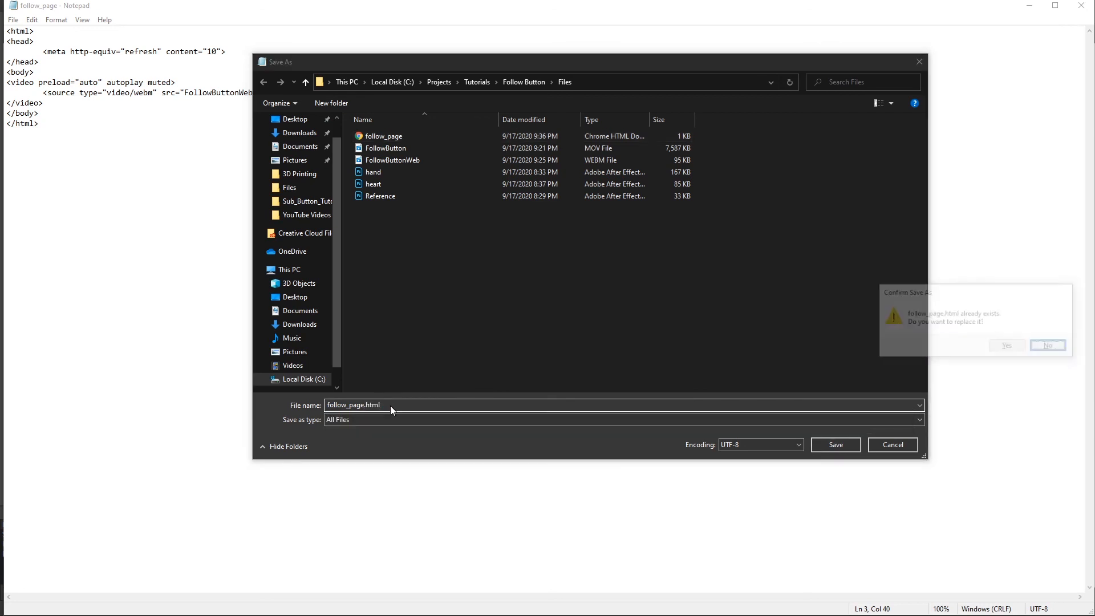
{"action": "key", "text": "y"}
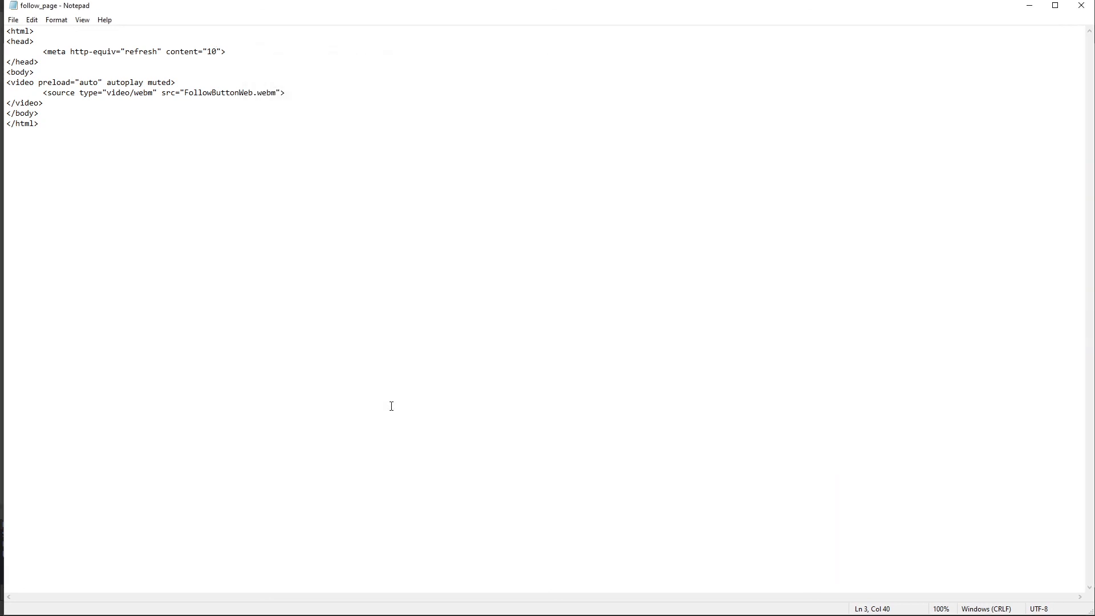
Switch to OBS and add a new browser source named FollowBrowser to the MainStream scene
{"action": "key", "text": "alt+Tab"}
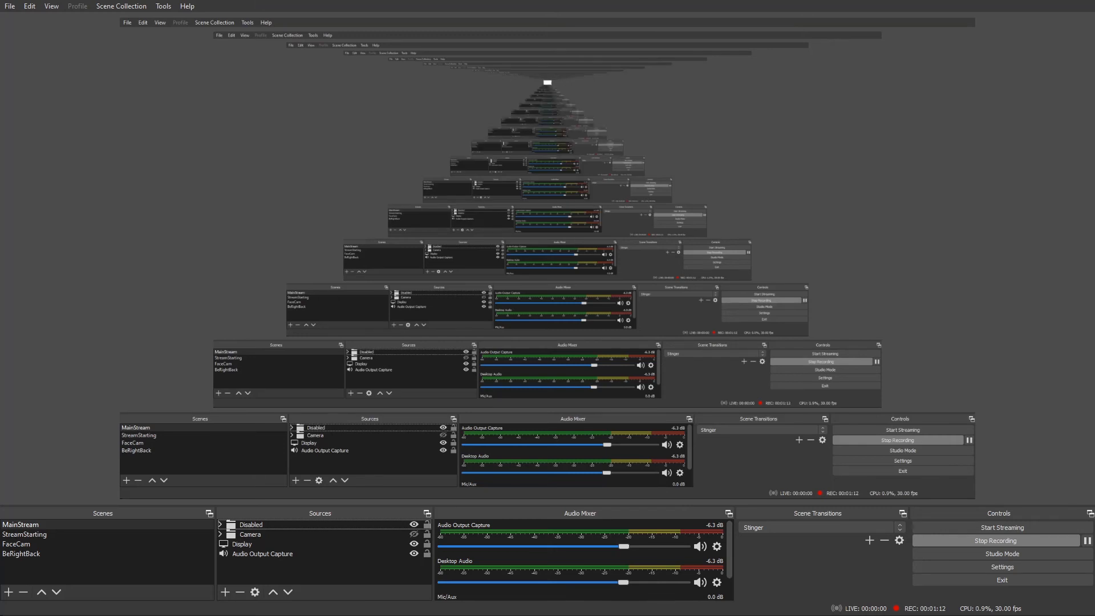
{"action": "left_click", "coordinate": [227, 594]}
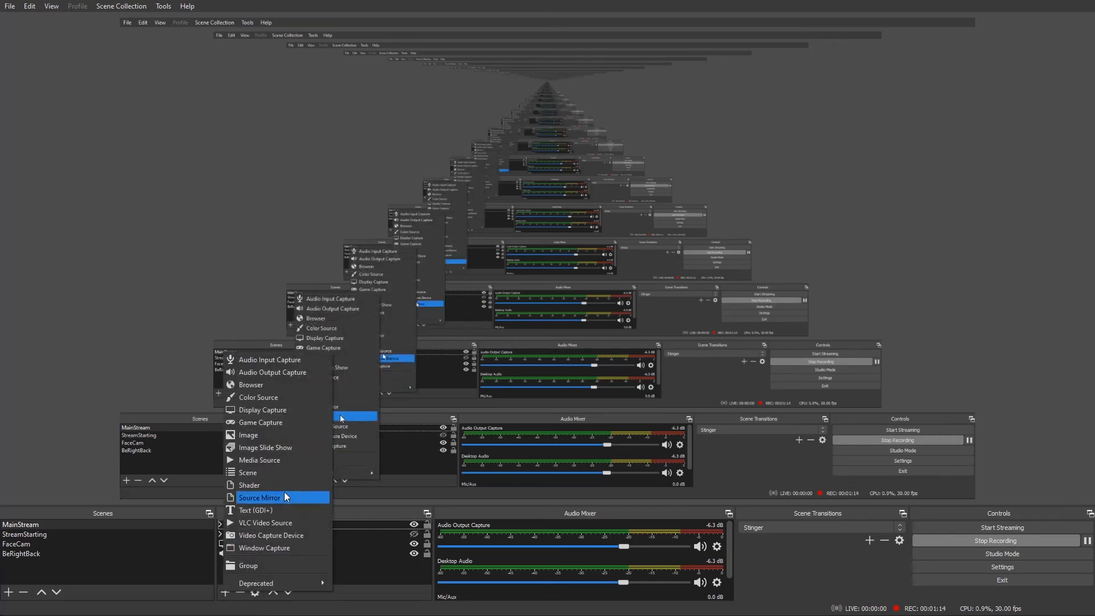
{"action": "left_click", "coordinate": [277, 386]}
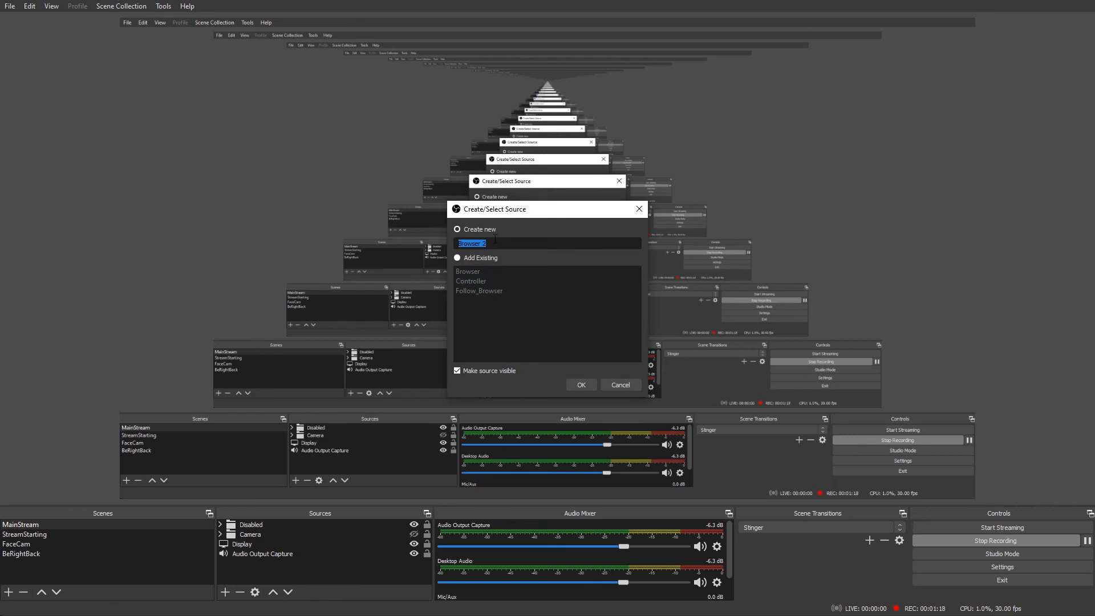
{"action": "type", "text": "Fol"}
{"action": "type", "text": "rowser"}
{"action": "key", "text": "Return"}
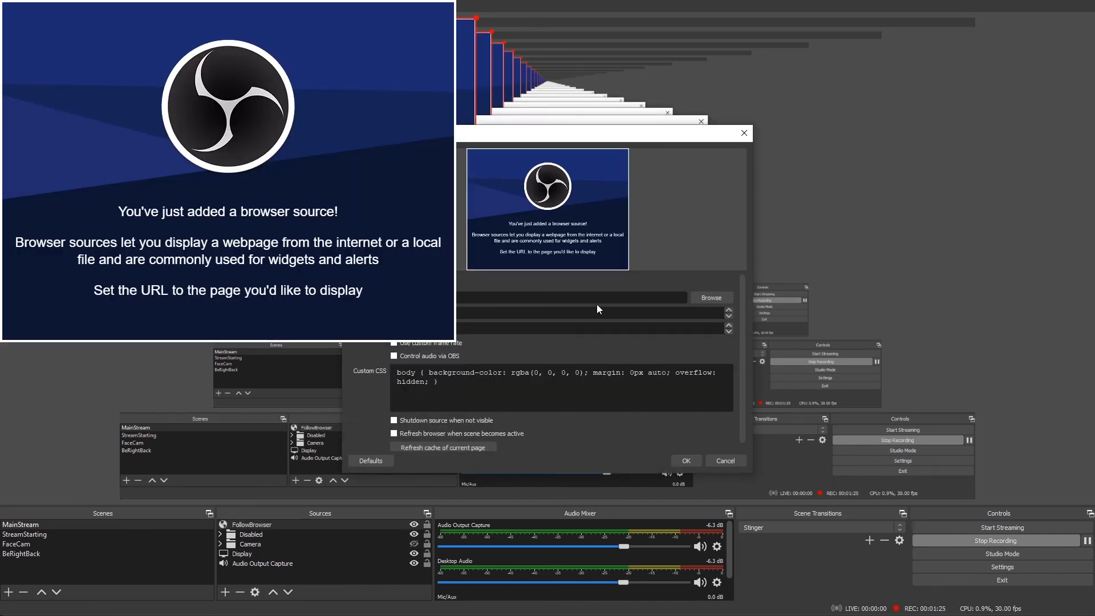
Set the FollowBrowser source's local file to follow_page.html from Follow Button/Files and accept the properties
{"action": "left_click", "coordinate": [712, 298]}
{"action": "double_click", "coordinate": [512, 224]}
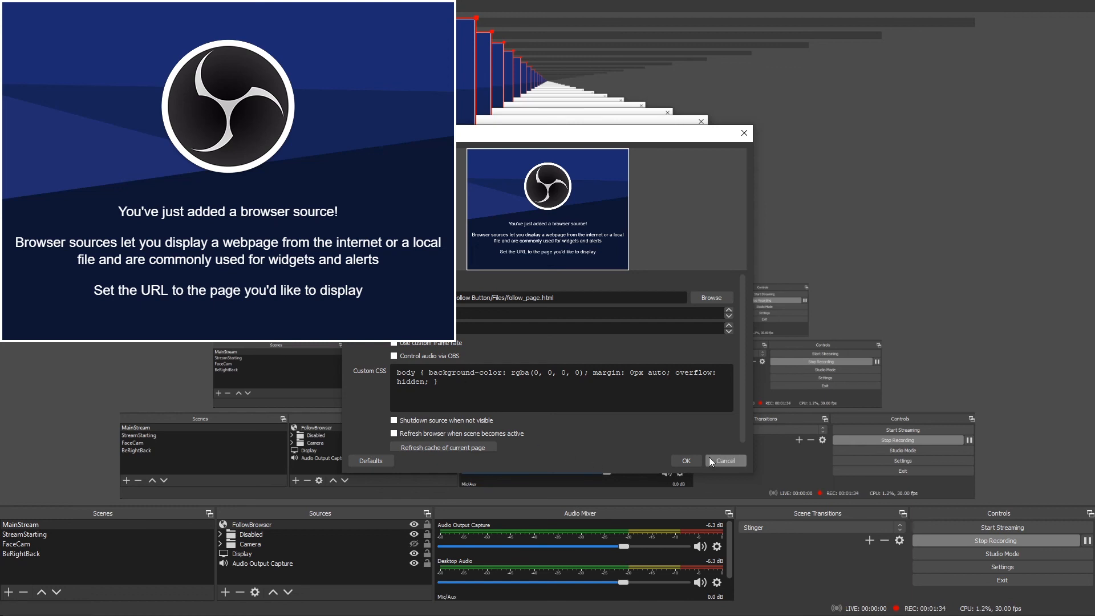
{"action": "left_click", "coordinate": [694, 464]}
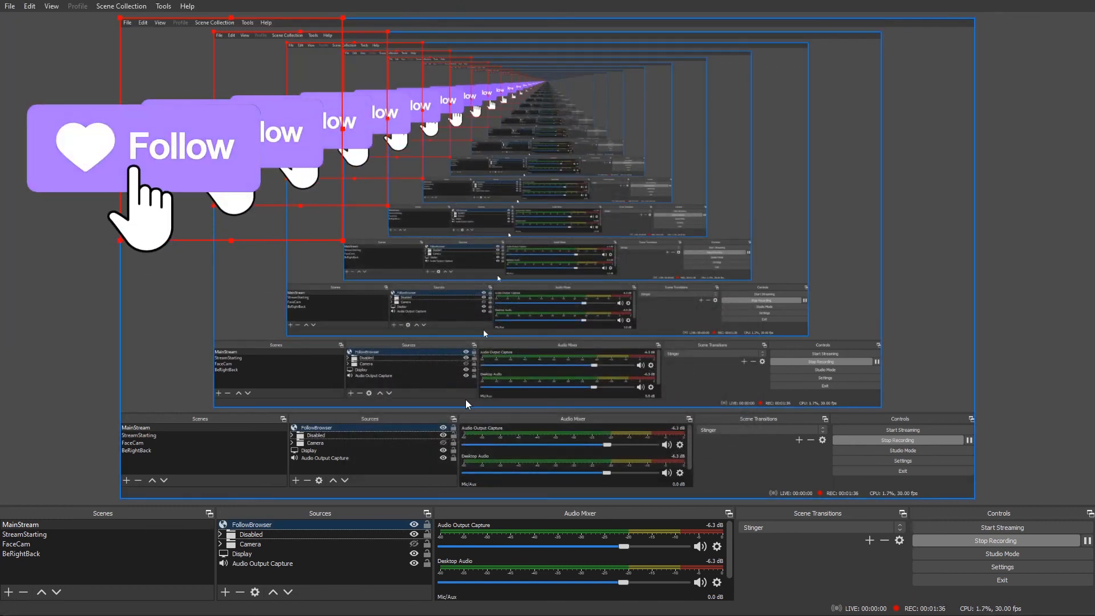